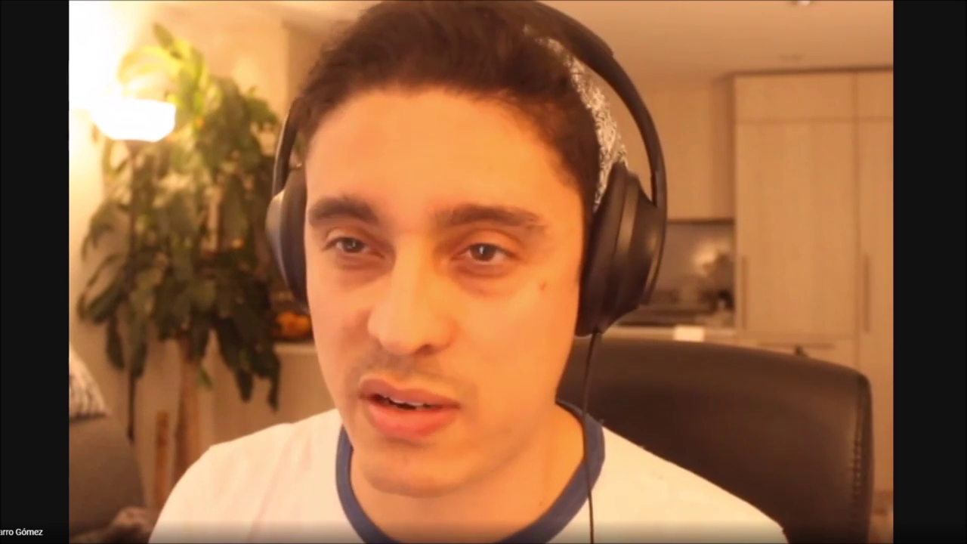
# Pin the presenter's Maya presentation from the People list to the main stage
pyautogui.hotkey('ctrl', 'alt', 'p')
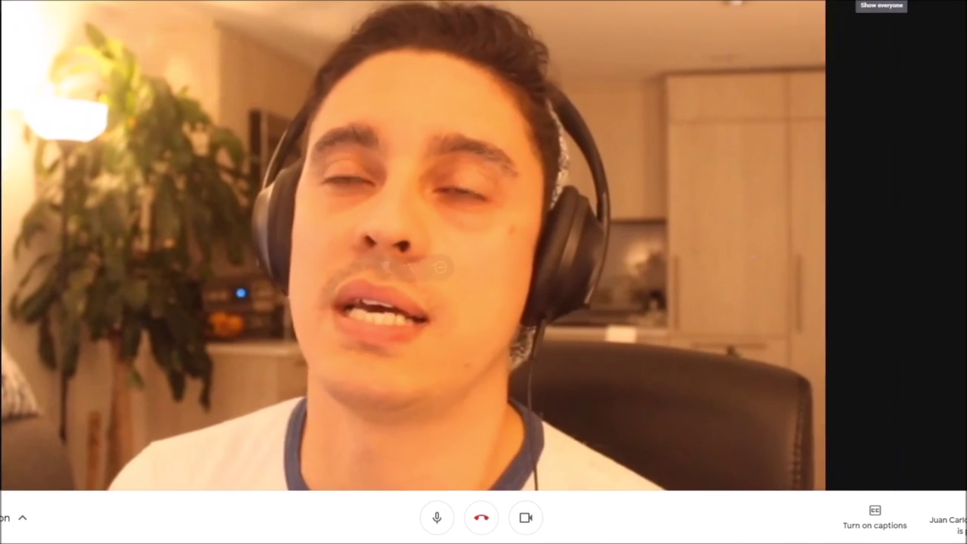
pyautogui.moveTo(875, 194)
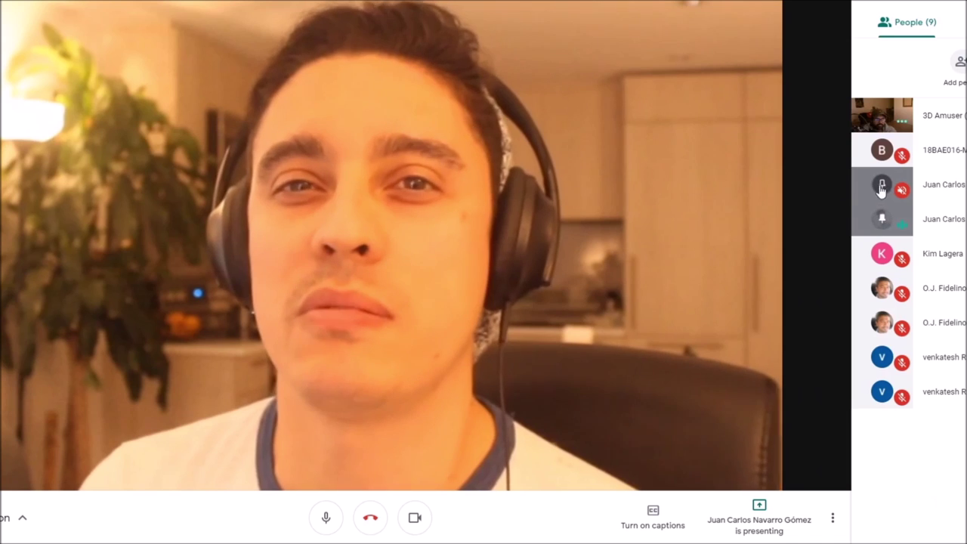
pyautogui.click(878, 189)
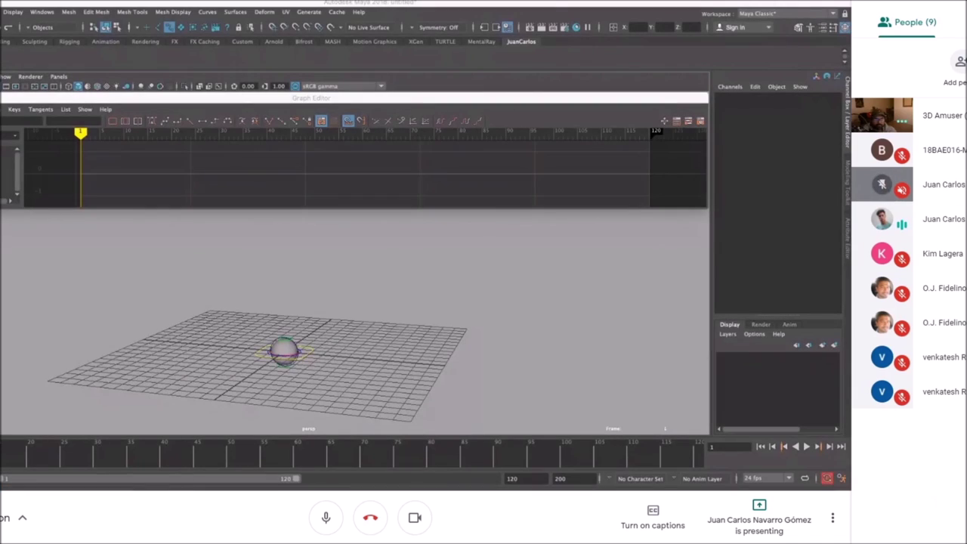
# Hide the People panel so the shared Maya screen fills the meeting stage
pyautogui.hotkey('ctrl', 'alt', 'p')
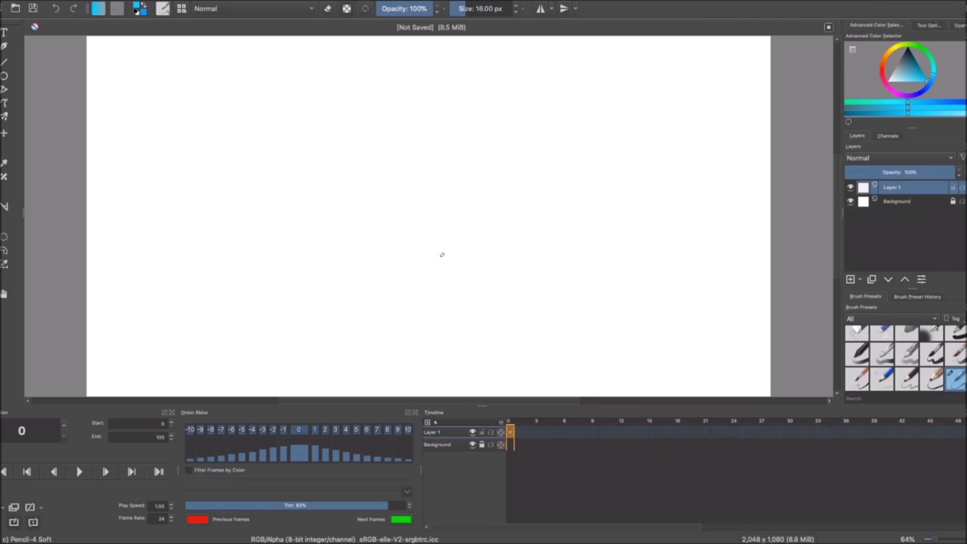
# Sample white from the blank canvas as the foreground painting colour
pyautogui.keyDown('ctrl'); pyautogui.click(520, 293); pyautogui.keyUp('ctrl')
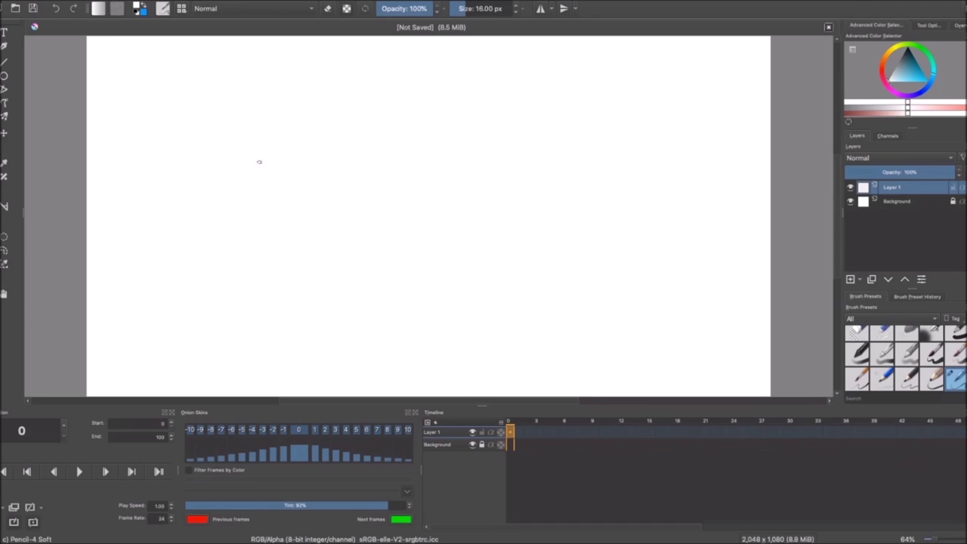
# Hand-letter TIMING with a plus sign and SPACING beneath it, undoing one stray stroke
pyautogui.moveTo(278, 128); pyautogui.dragTo(271, 119)
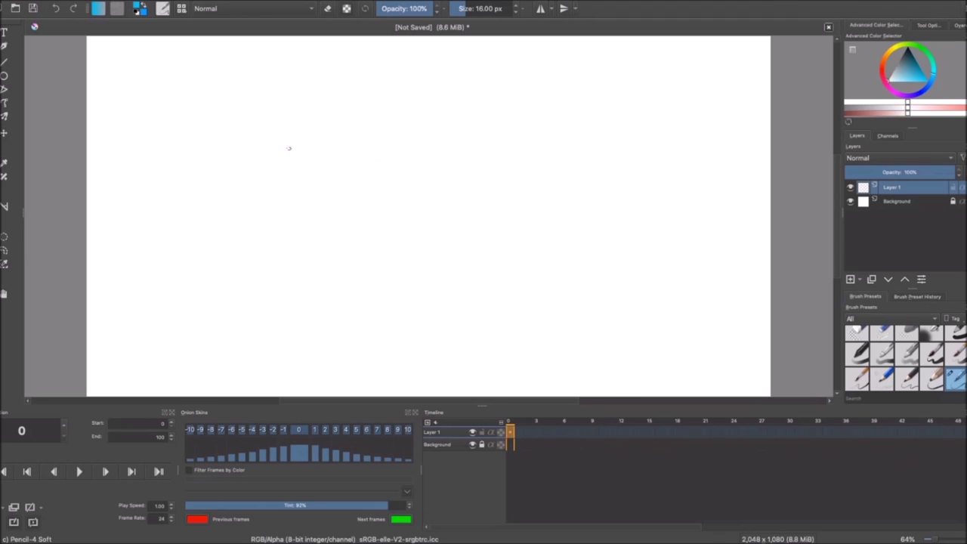
pyautogui.moveTo(295, 119); pyautogui.dragTo(296, 147)
pyautogui.moveTo(281, 119); pyautogui.dragTo(323, 114)
pyautogui.moveTo(322, 115)
pyautogui.mouseDown()
pyautogui.moveTo(364, 117)
pyautogui.moveTo(367, 145)
pyautogui.mouseUp()
pyautogui.moveTo(379, 114); pyautogui.dragTo(380, 145)
pyautogui.moveTo(395, 115)
pyautogui.mouseDown()
pyautogui.moveTo(394, 145)
pyautogui.moveTo(420, 110)
pyautogui.moveTo(437, 130)
pyautogui.mouseUp()
pyautogui.moveTo(370, 172); pyautogui.dragTo(370, 201)
pyautogui.moveTo(358, 184); pyautogui.dragTo(393, 183)
pyautogui.moveTo(317, 236)
pyautogui.mouseDown()
pyautogui.moveTo(298, 260)
pyautogui.moveTo(328, 259)
pyautogui.moveTo(325, 245)
pyautogui.moveTo(364, 255)
pyautogui.moveTo(329, 263)
pyautogui.moveTo(331, 247)
pyautogui.moveTo(367, 262)
pyautogui.mouseUp()
pyautogui.hotkey('ctrl', 'z')
pyautogui.hotkey('ctrl', 'z')
pyautogui.hotkey('ctrl', 'z')
pyautogui.moveTo(348, 250); pyautogui.dragTo(388, 259)
pyautogui.moveTo(398, 236)
pyautogui.mouseDown()
pyautogui.moveTo(397, 259)
pyautogui.moveTo(434, 234)
pyautogui.moveTo(458, 244)
pyautogui.mouseUp()
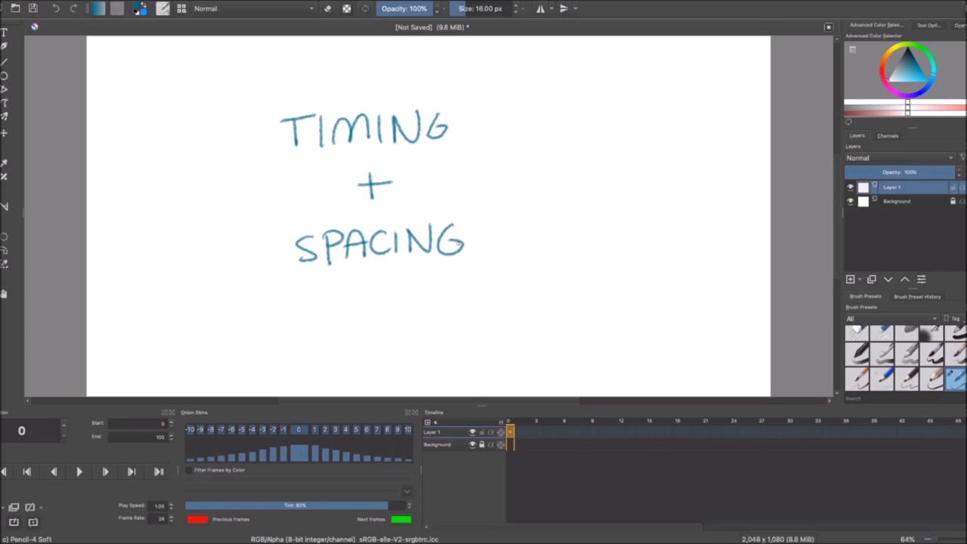
# Write '(AMOUNT OF TIME IN WHICH AN ACTION HAPPENS' beside TIMING and start a question mark
pyautogui.moveTo(495, 89); pyautogui.dragTo(496, 132)
pyautogui.moveTo(515, 101); pyautogui.dragTo(506, 123)
pyautogui.moveTo(478, 152)
pyautogui.mouseDown()
pyautogui.moveTo(477, 171)
pyautogui.moveTo(501, 148)
pyautogui.mouseUp()
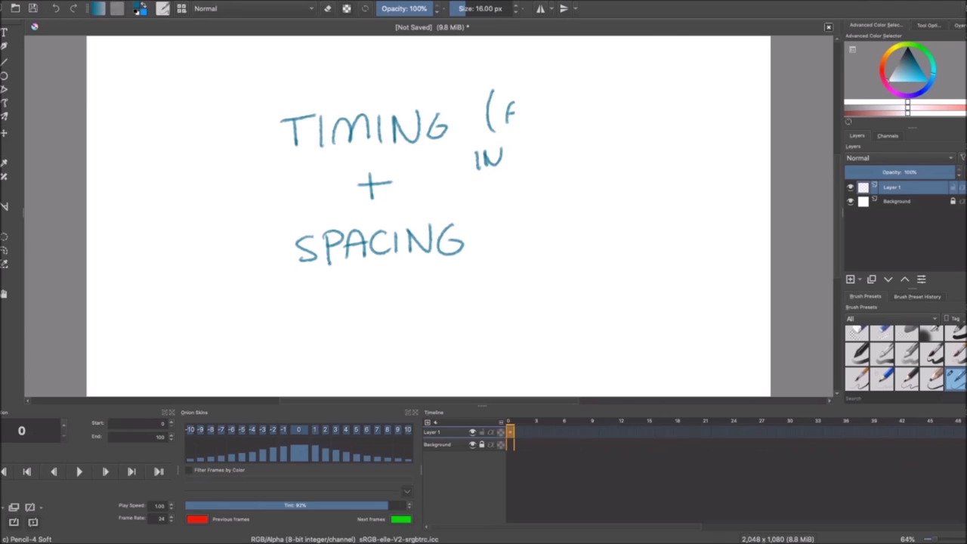
pyautogui.moveTo(493, 200); pyautogui.dragTo(506, 191)
pyautogui.moveTo(515, 184); pyautogui.dragTo(515, 197)
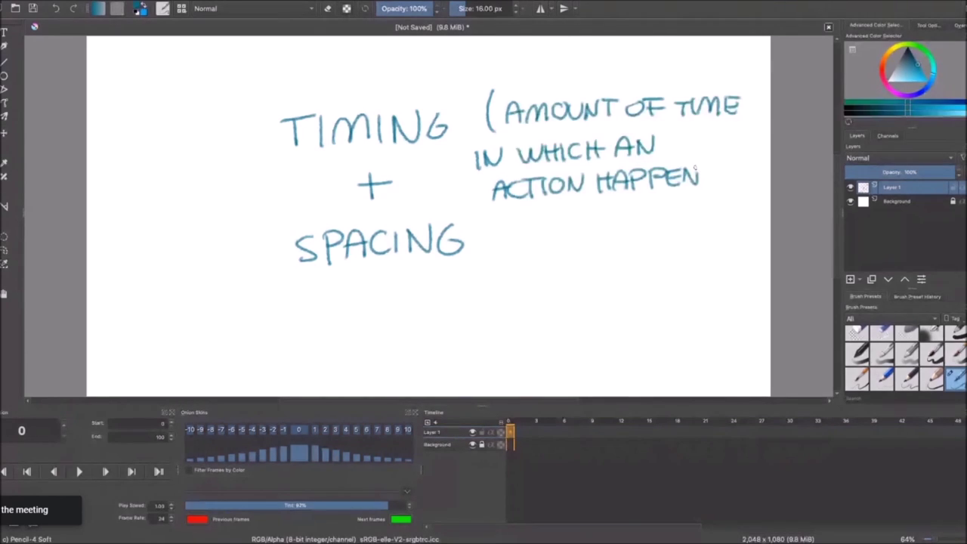
pyautogui.moveTo(712, 168); pyautogui.dragTo(703, 184)
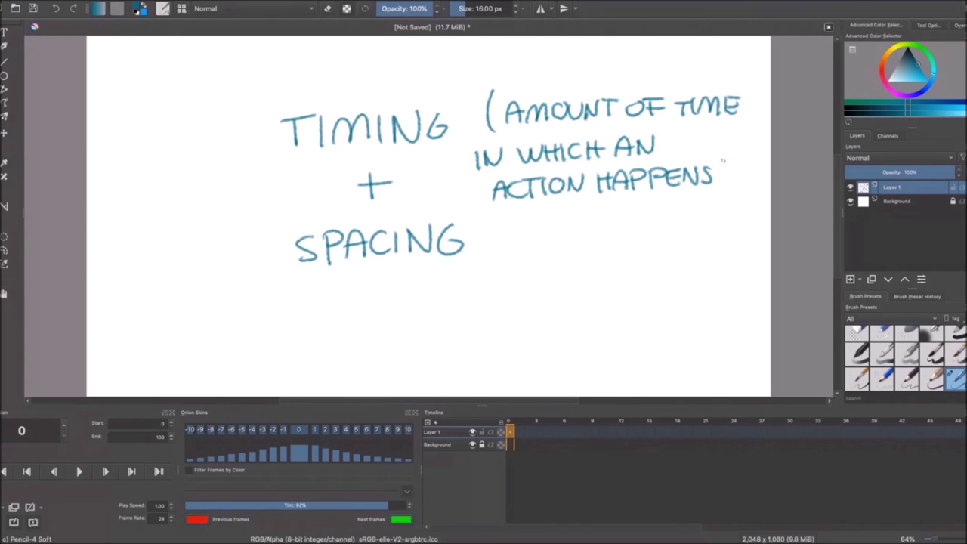
pyautogui.moveTo(506, 316); pyautogui.dragTo(511, 332)
pyautogui.moveTo(499, 249)
pyautogui.mouseDown()
pyautogui.moveTo(505, 231)
pyautogui.moveTo(515, 249)
pyautogui.mouseUp()
# Add an A after SPACING, sketch circles labelled A, B, C, then delete the left-side notes
pyautogui.moveTo(500, 242); pyautogui.dragTo(514, 242)
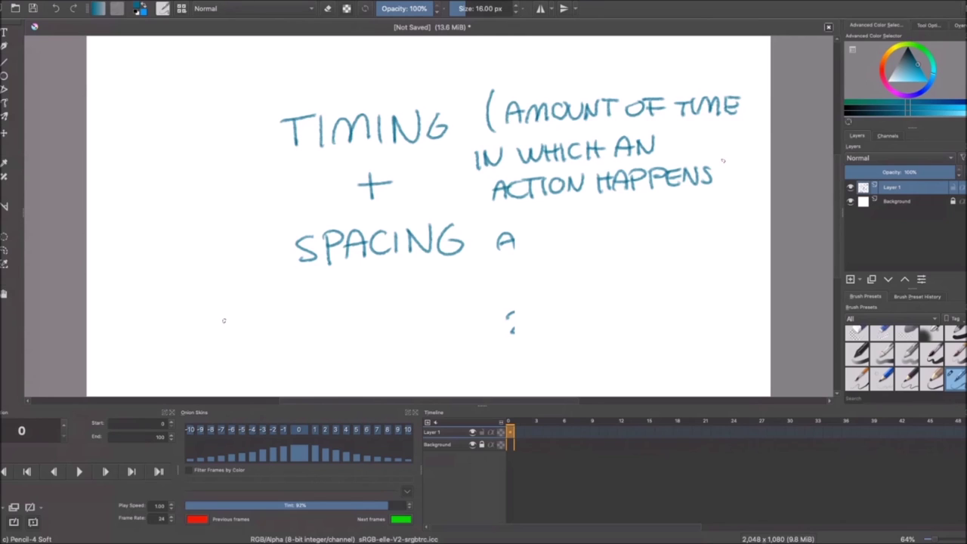
pyautogui.moveTo(199, 323); pyautogui.dragTo(200, 323)
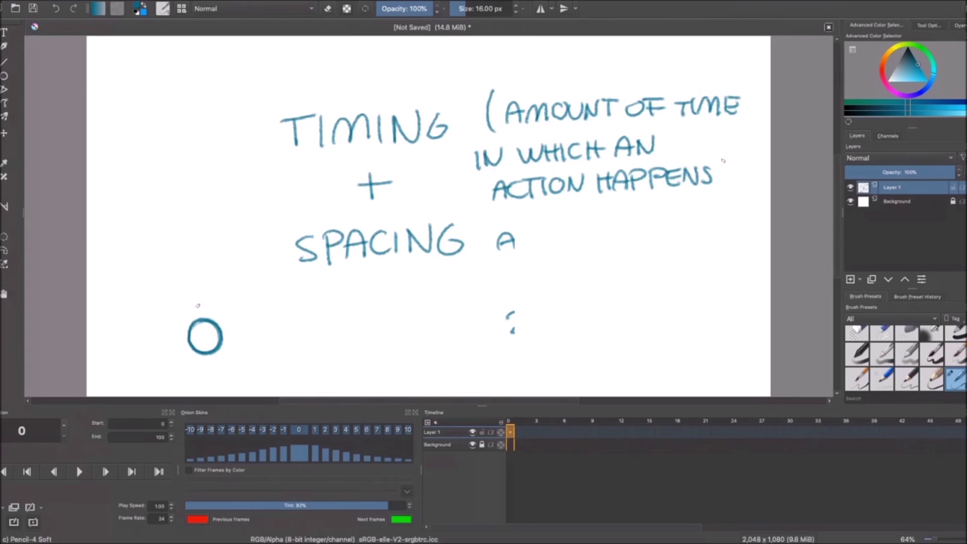
pyautogui.moveTo(198, 310); pyautogui.dragTo(208, 310)
pyautogui.moveTo(197, 302); pyautogui.dragTo(207, 302)
pyautogui.moveTo(285, 319)
pyautogui.mouseDown()
pyautogui.moveTo(275, 323)
pyautogui.moveTo(287, 294)
pyautogui.moveTo(277, 307)
pyautogui.mouseUp()
pyautogui.moveTo(396, 325); pyautogui.dragTo(394, 323)
pyautogui.moveTo(385, 290)
pyautogui.mouseDown()
pyautogui.moveTo(376, 295)
pyautogui.moveTo(386, 303)
pyautogui.mouseUp()
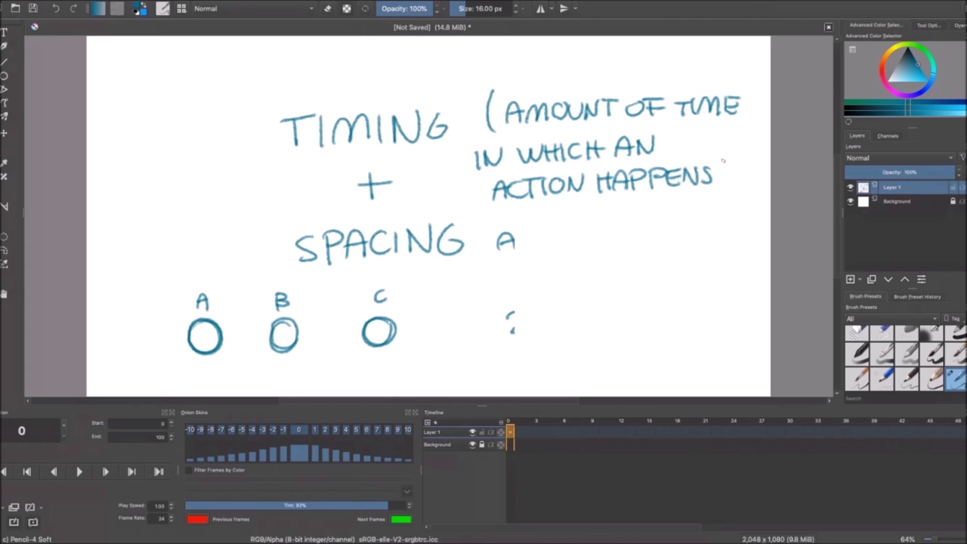
pyautogui.press('Delete')
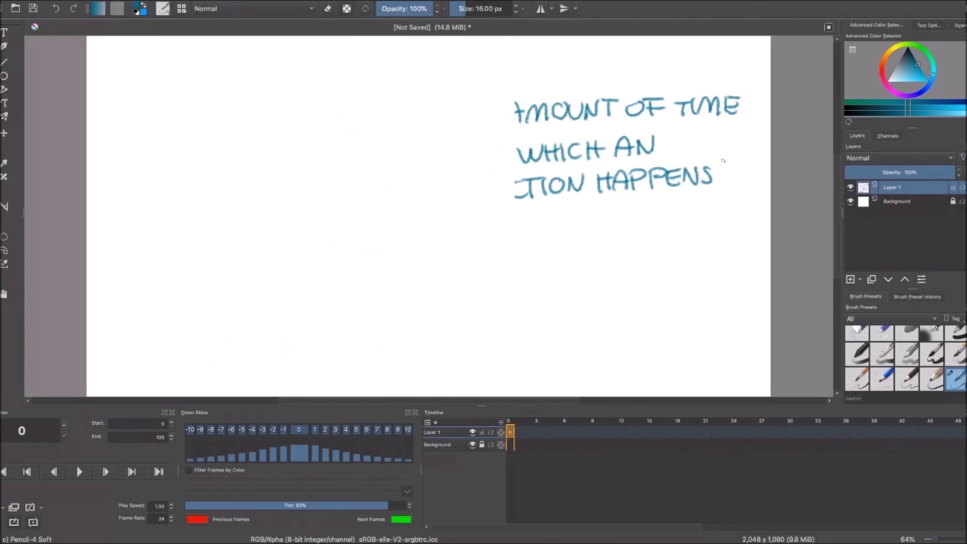
# Add a new layer and draw a straight horizontal ground line near the bottom
pyautogui.press('Insert')
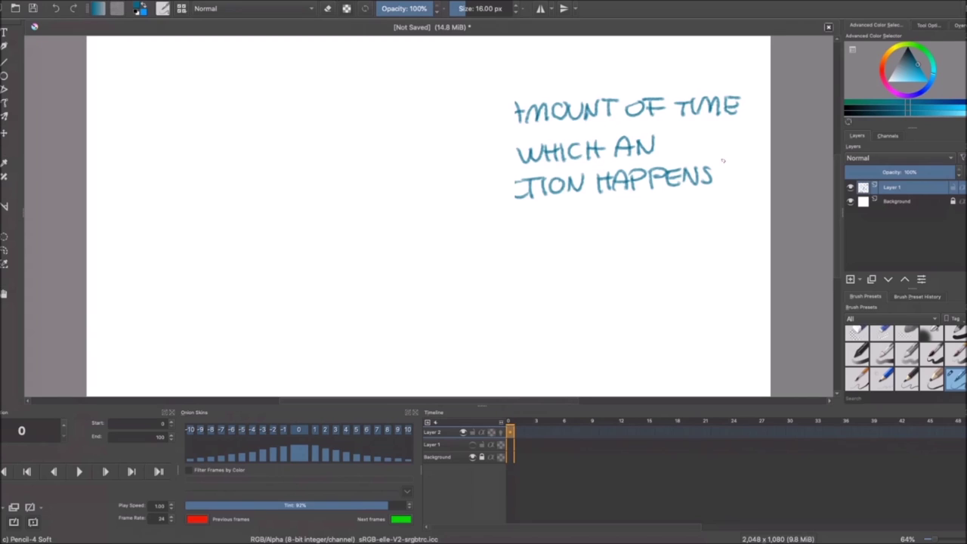
pyautogui.press('v')
pyautogui.moveTo(151, 354); pyautogui.dragTo(515, 350)
pyautogui.moveTo(514, 351); pyautogui.dragTo(515, 351)
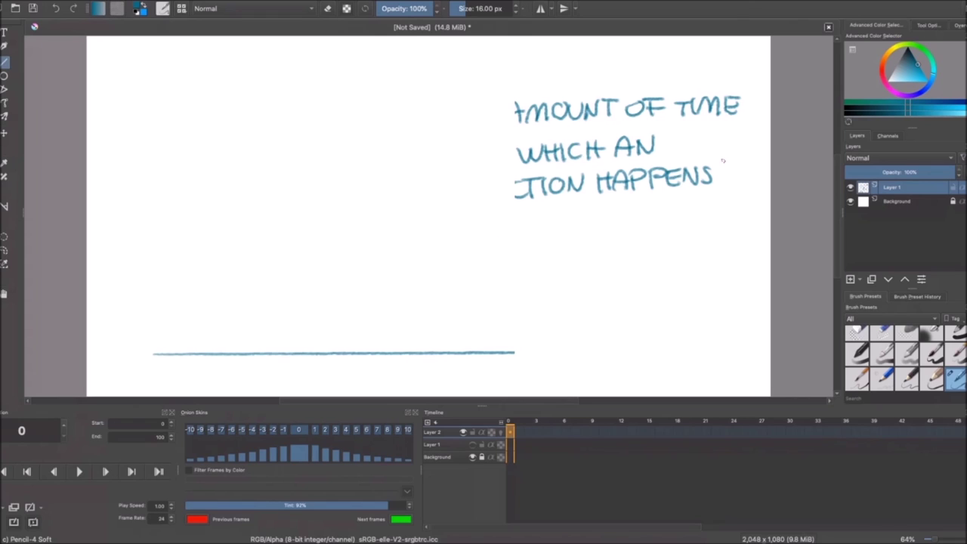
# Add another layer and sketch the ball high above the ground with the brush
pyautogui.press('Insert')
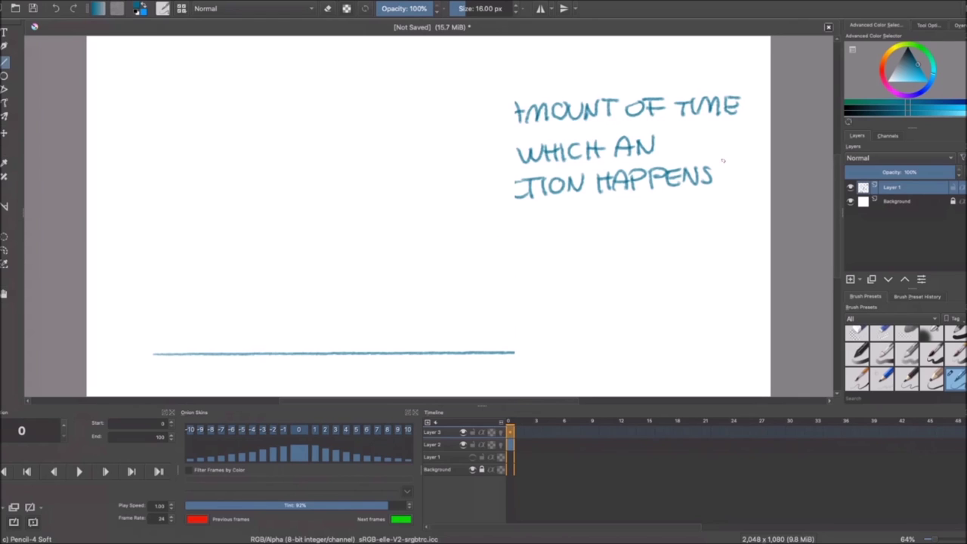
pyautogui.press('b')
pyautogui.moveTo(389, 92)
pyautogui.mouseDown()
pyautogui.moveTo(396, 126)
pyautogui.moveTo(407, 102)
pyautogui.moveTo(387, 91)
pyautogui.mouseUp()
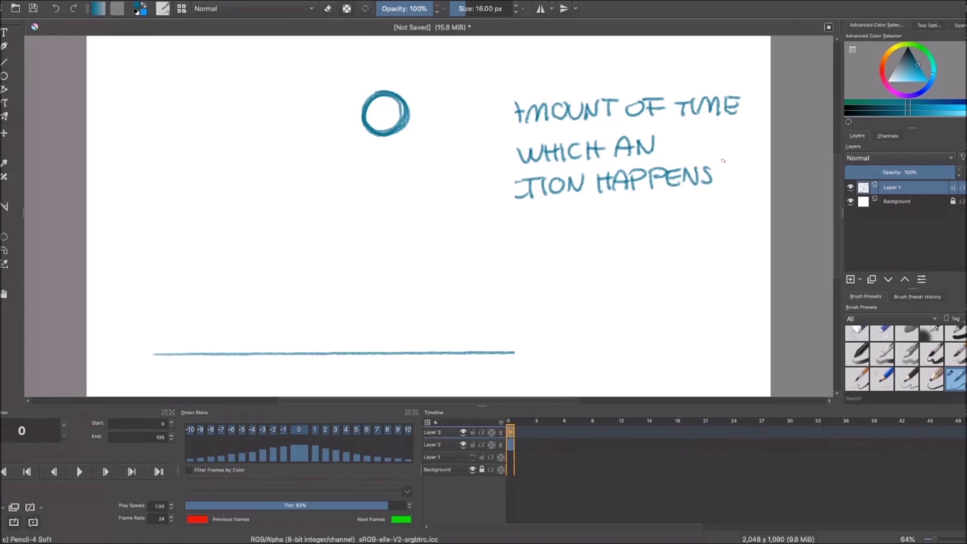
# Draw the ball resting on the ground line at frame 7 and flip between both keys
pyautogui.press('space')
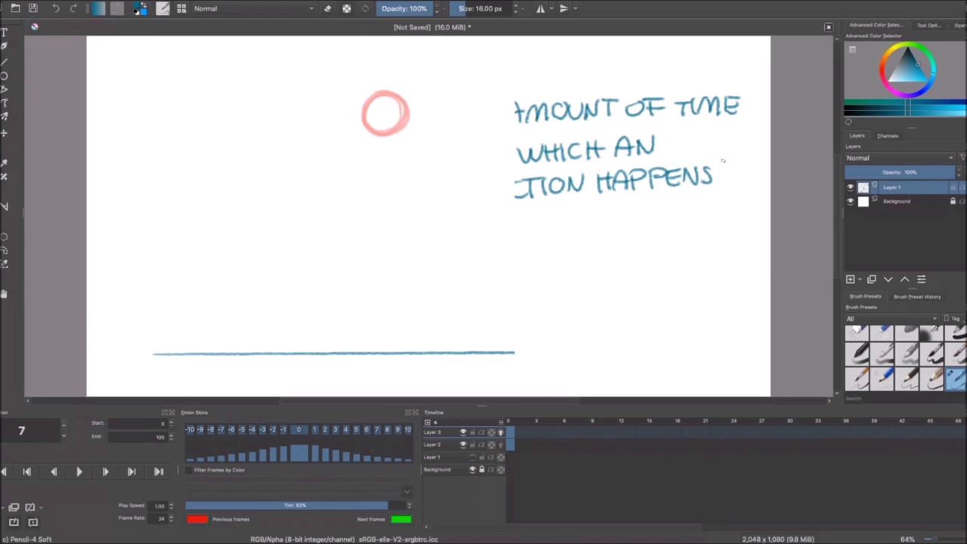
pyautogui.moveTo(382, 310)
pyautogui.mouseDown()
pyautogui.moveTo(405, 326)
pyautogui.moveTo(382, 309)
pyautogui.moveTo(371, 314)
pyautogui.moveTo(385, 313)
pyautogui.mouseUp()
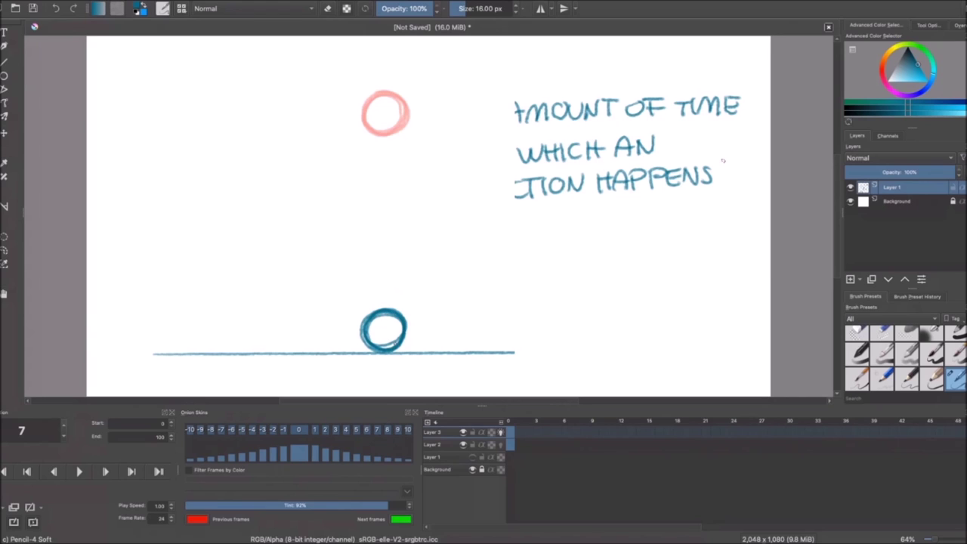
pyautogui.press('Left')
pyautogui.press('Right')
pyautogui.press('Left')
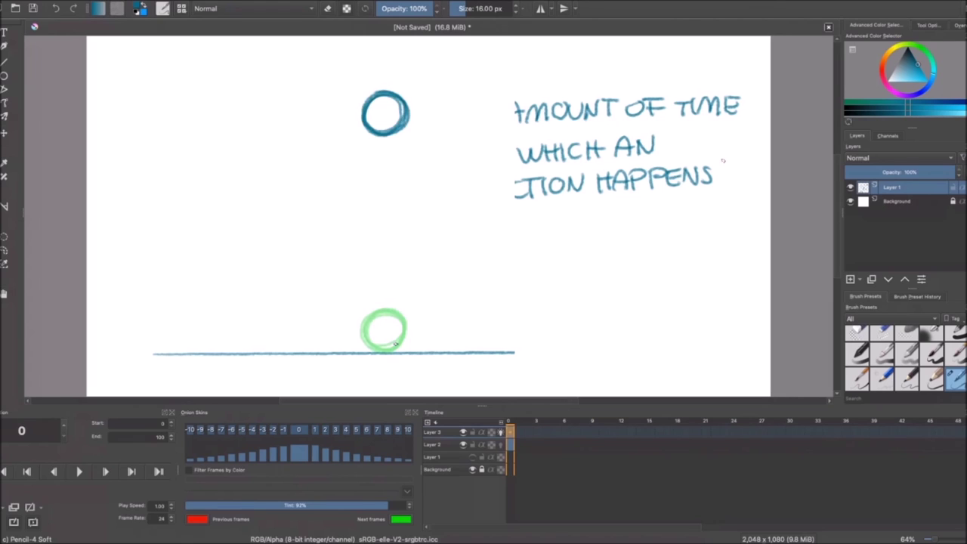
pyautogui.press('Right')
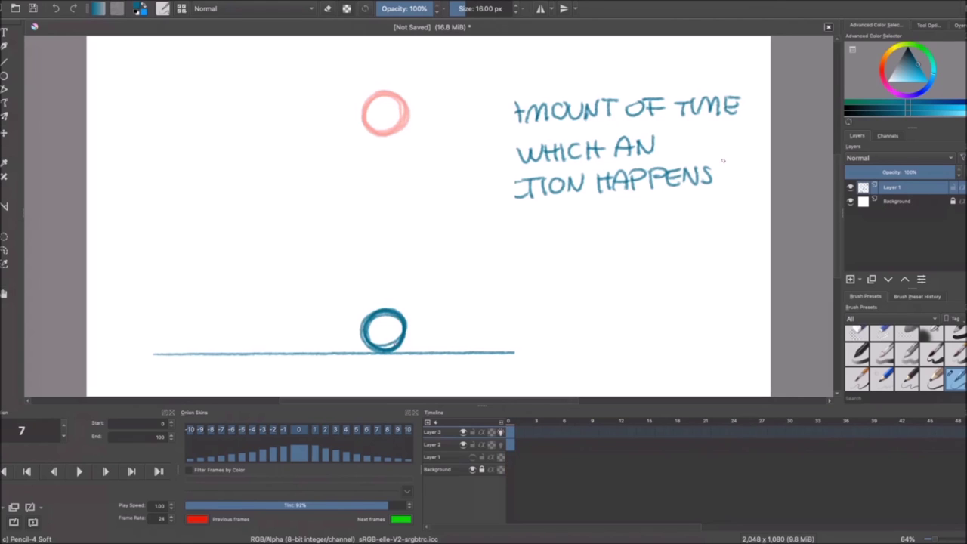
# Step through the frames from the start and enlarge the brush size
pyautogui.press('Left')
pyautogui.press('Right')
pyautogui.press('Right')
pyautogui.press('Right')
pyautogui.press('Right')
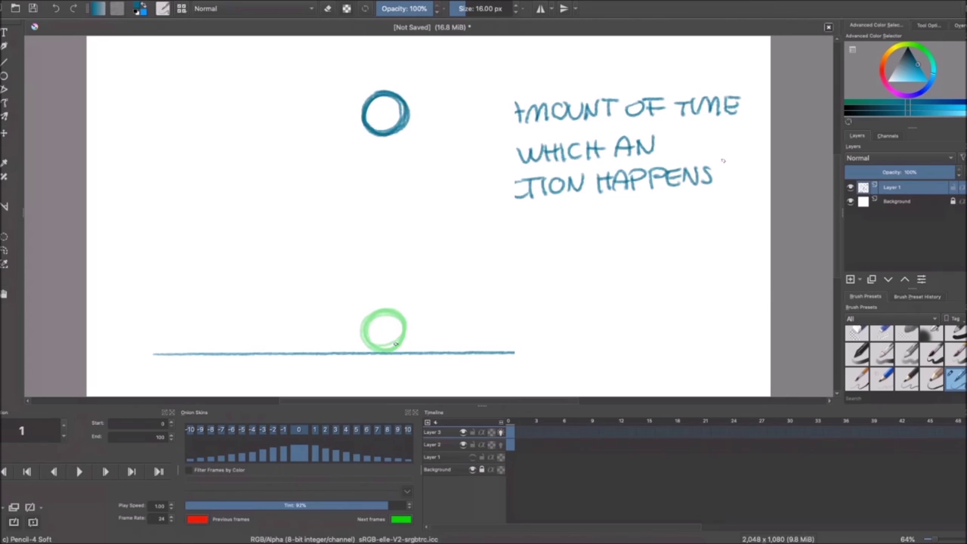
pyautogui.press('Right')
pyautogui.keyDown('shift'); pyautogui.moveTo(384, 108); pyautogui.dragTo(389, 114); pyautogui.keyUp('shift')
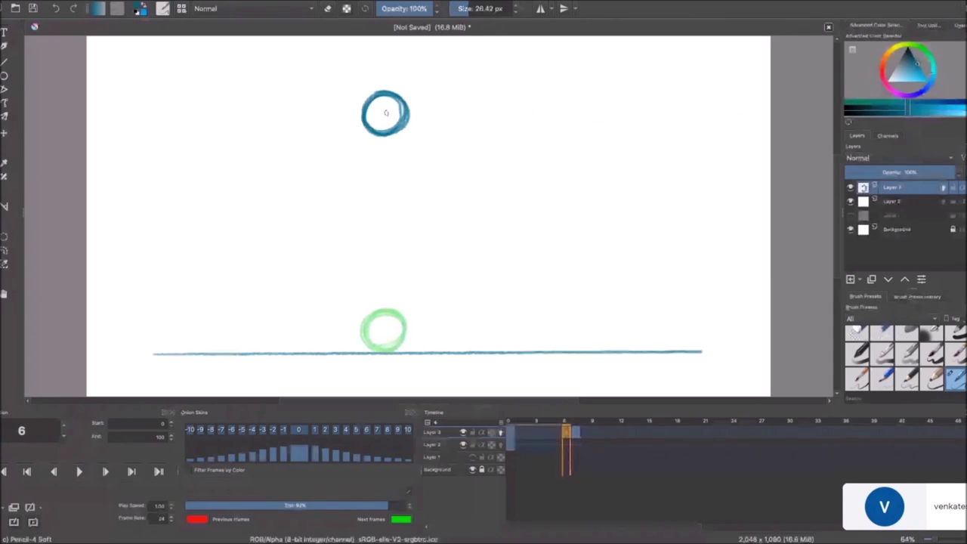
# Draw a vertical path between the balls with spacing ticks, then undo all but the top tick
pyautogui.keyDown('shift'); pyautogui.moveTo(385, 112); pyautogui.dragTo(383, 331); pyautogui.keyUp('shift')
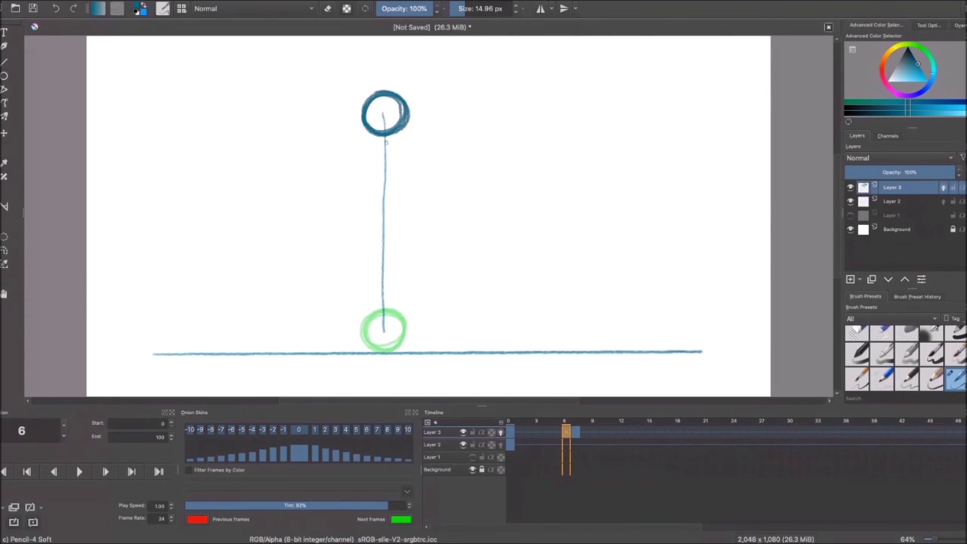
pyautogui.moveTo(373, 144)
pyautogui.mouseDown()
pyautogui.moveTo(392, 140)
pyautogui.moveTo(389, 196)
pyautogui.mouseUp()
pyautogui.moveTo(372, 232); pyautogui.dragTo(390, 229)
pyautogui.moveTo(372, 264); pyautogui.dragTo(390, 263)
pyautogui.moveTo(373, 298); pyautogui.dragTo(390, 297)
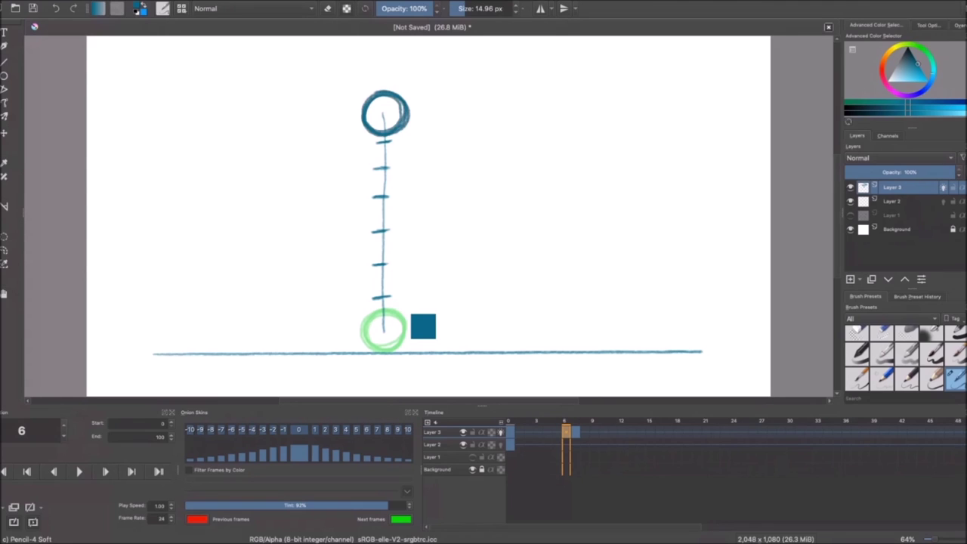
pyautogui.hotkey('ctrl', 'z')
pyautogui.hotkey('ctrl', 'z')
pyautogui.hotkey('ctrl', 'z')
pyautogui.hotkey('ctrl', 'z')
pyautogui.hotkey('ctrl', 'z')
pyautogui.hotkey('ctrl', 'z')
pyautogui.hotkey('ctrl', 'z')
pyautogui.write('1')
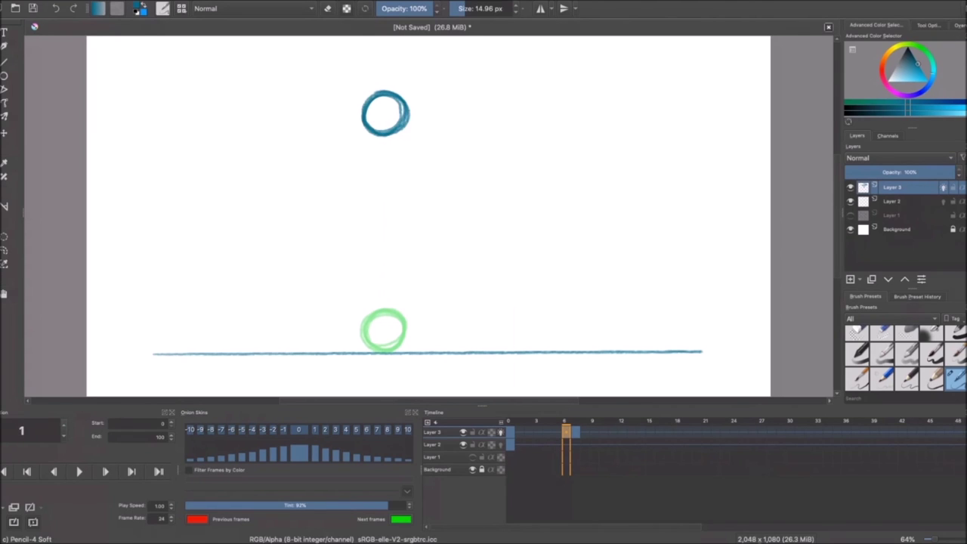
# Draw the ball slightly lower on each of frames 1 through 3
pyautogui.press('Right')
pyautogui.moveTo(396, 115)
pyautogui.mouseDown()
pyautogui.moveTo(378, 122)
pyautogui.moveTo(363, 151)
pyautogui.moveTo(404, 140)
pyautogui.moveTo(382, 165)
pyautogui.moveTo(408, 151)
pyautogui.mouseUp()
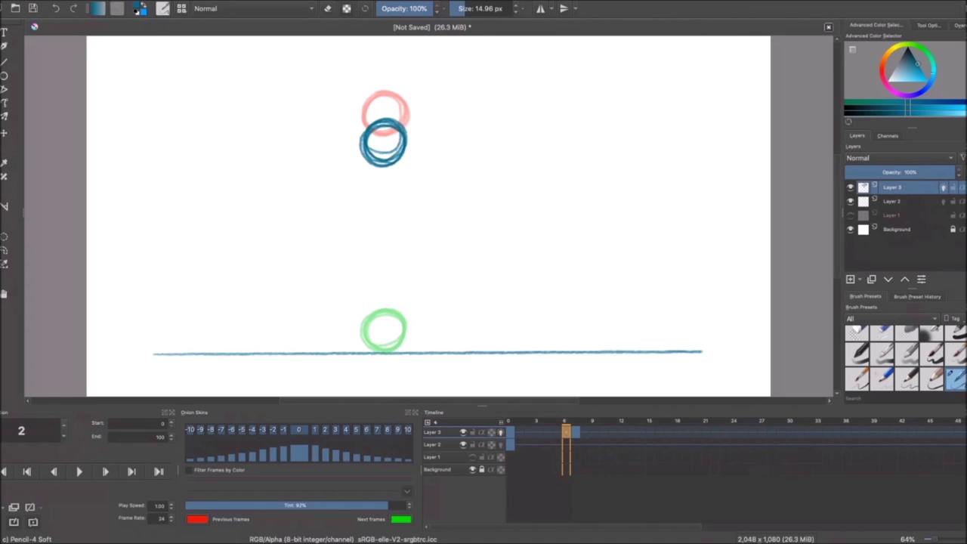
pyautogui.moveTo(381, 167)
pyautogui.mouseDown()
pyautogui.moveTo(394, 170)
pyautogui.moveTo(361, 188)
pyautogui.moveTo(400, 181)
pyautogui.moveTo(384, 190)
pyautogui.mouseUp()
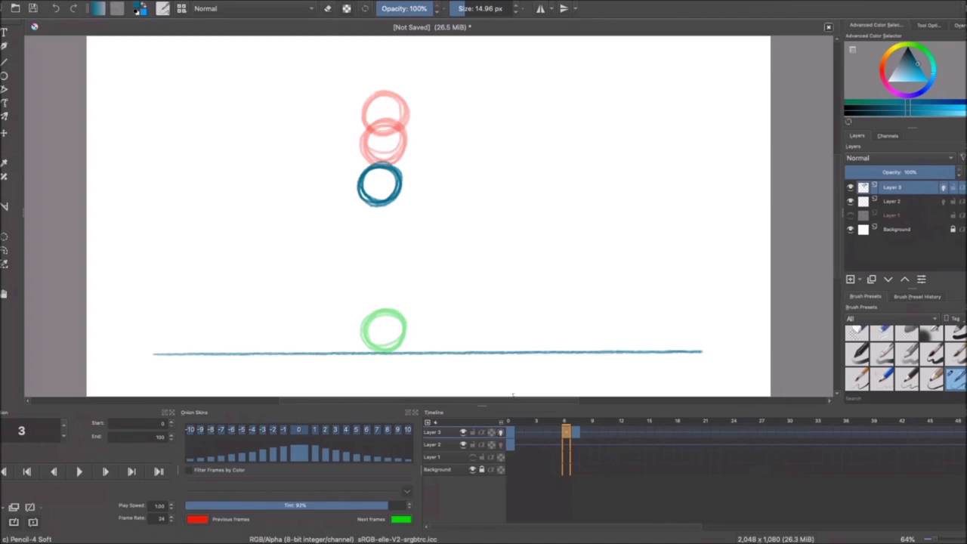
pyautogui.moveTo(393, 197)
pyautogui.mouseDown()
pyautogui.moveTo(365, 217)
pyautogui.moveTo(401, 219)
pyautogui.moveTo(359, 217)
pyautogui.moveTo(380, 216)
pyautogui.mouseUp()
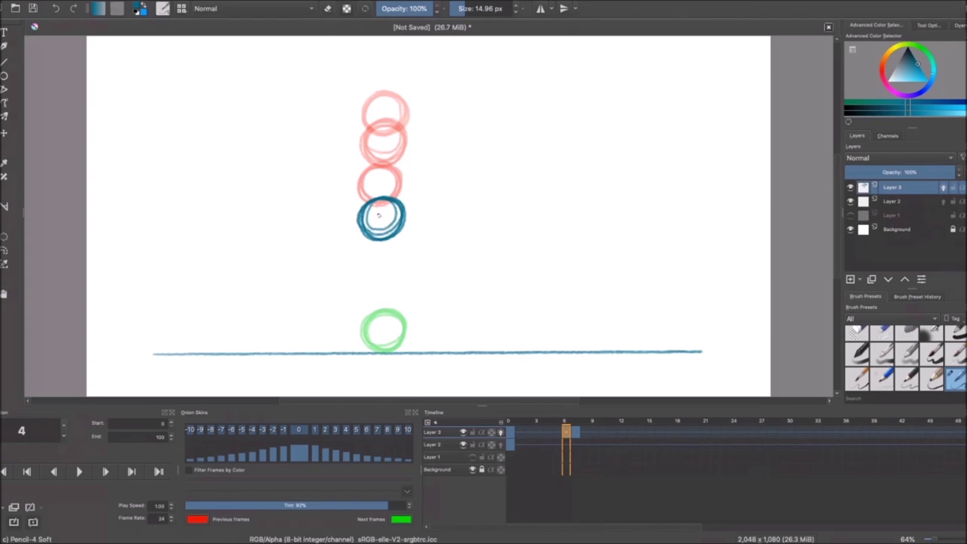
# Draw the ball lower on frames 4 to 6 nearing the ground, and set the animation end to 7
pyautogui.press('Right')
pyautogui.moveTo(391, 229)
pyautogui.mouseDown()
pyautogui.moveTo(363, 241)
pyautogui.moveTo(385, 262)
pyautogui.moveTo(361, 236)
pyautogui.moveTo(392, 244)
pyautogui.mouseUp()
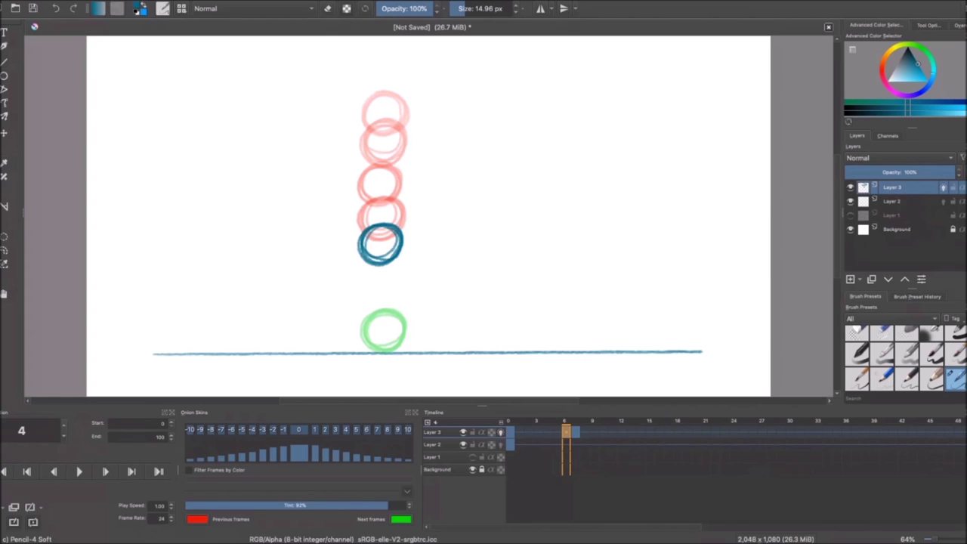
pyautogui.moveTo(390, 250)
pyautogui.mouseDown()
pyautogui.moveTo(367, 255)
pyautogui.moveTo(399, 266)
pyautogui.moveTo(378, 254)
pyautogui.mouseUp()
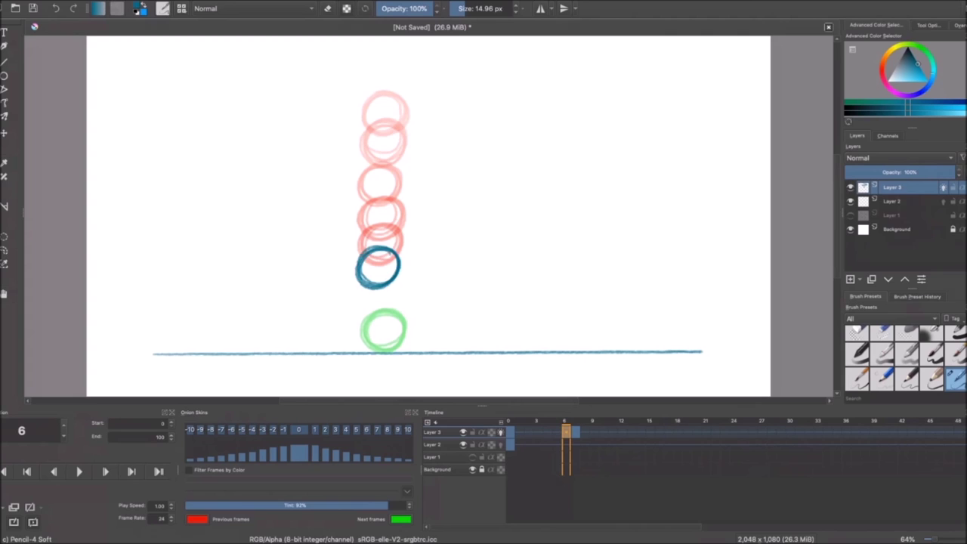
pyautogui.moveTo(385, 278)
pyautogui.mouseDown()
pyautogui.moveTo(398, 289)
pyautogui.moveTo(367, 281)
pyautogui.moveTo(382, 302)
pyautogui.mouseUp()
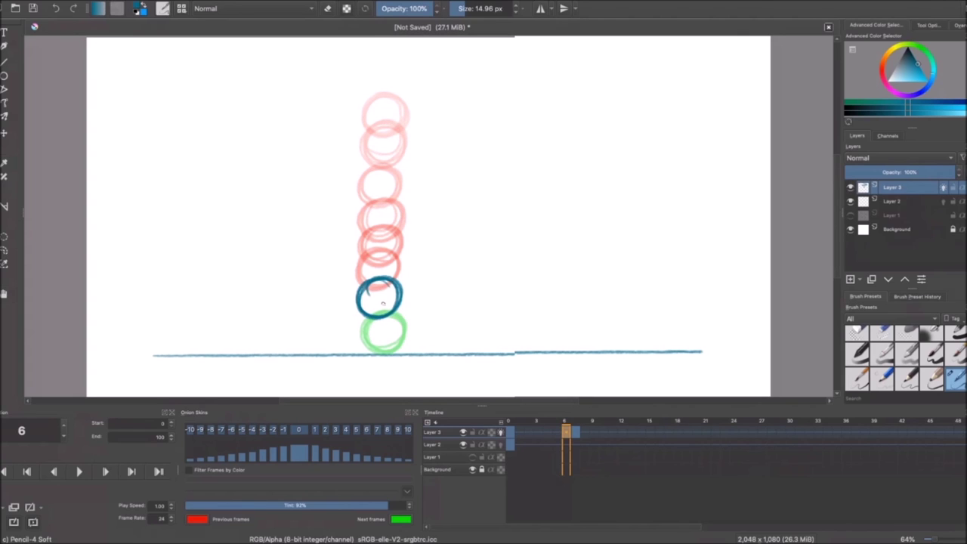
pyautogui.press('Right')
pyautogui.press('Tab')
pyautogui.write('7')
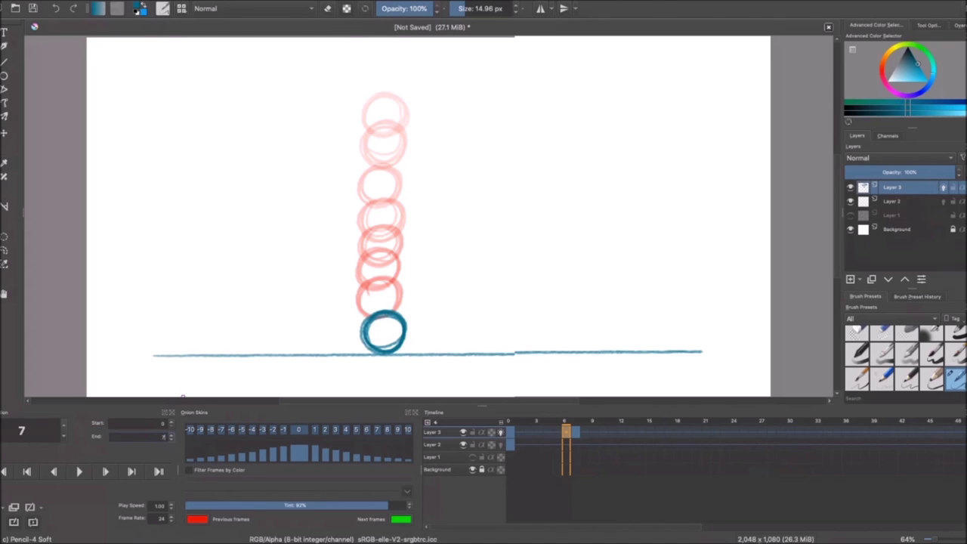
pyautogui.press('space')
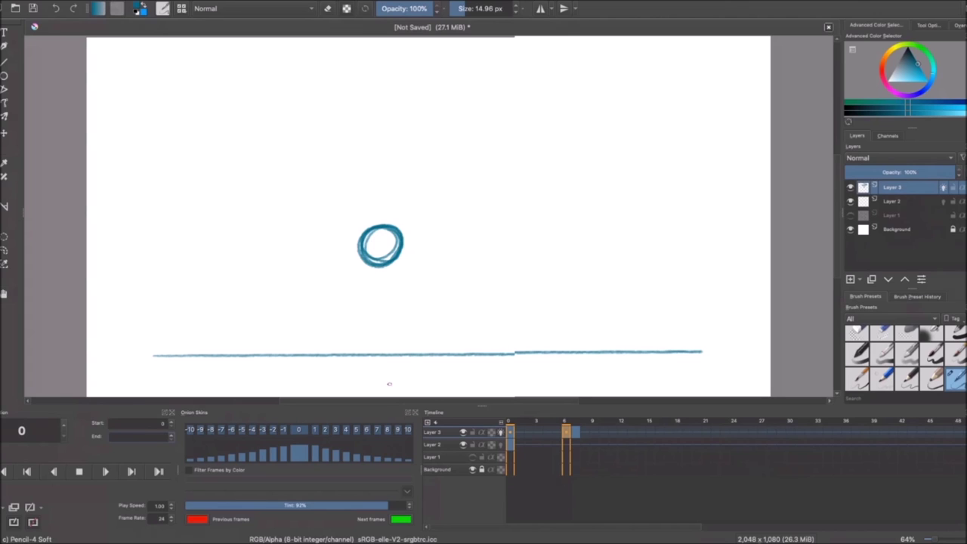
pyautogui.hotkey('ctrl', 'z')
pyautogui.press('space')
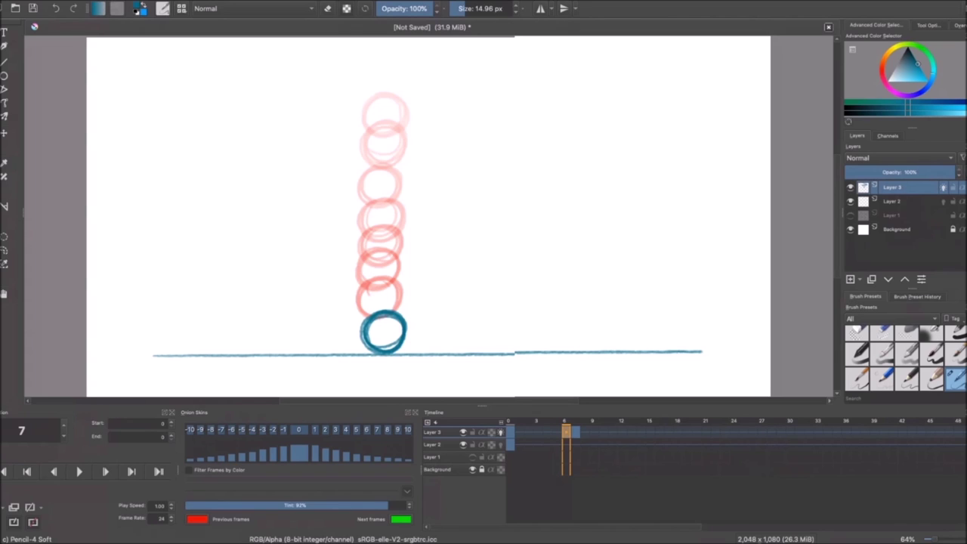
# Draw a short centre dash inside each of the seven onion-skinned ball positions
pyautogui.moveTo(382, 111); pyautogui.dragTo(395, 112)
pyautogui.moveTo(381, 144); pyautogui.dragTo(391, 144)
pyautogui.moveTo(376, 182); pyautogui.dragTo(390, 182)
pyautogui.moveTo(377, 214); pyautogui.dragTo(390, 214)
pyautogui.moveTo(370, 240); pyautogui.dragTo(386, 240)
pyautogui.moveTo(367, 264); pyautogui.dragTo(383, 264)
pyautogui.moveTo(376, 297); pyautogui.dragTo(395, 296)
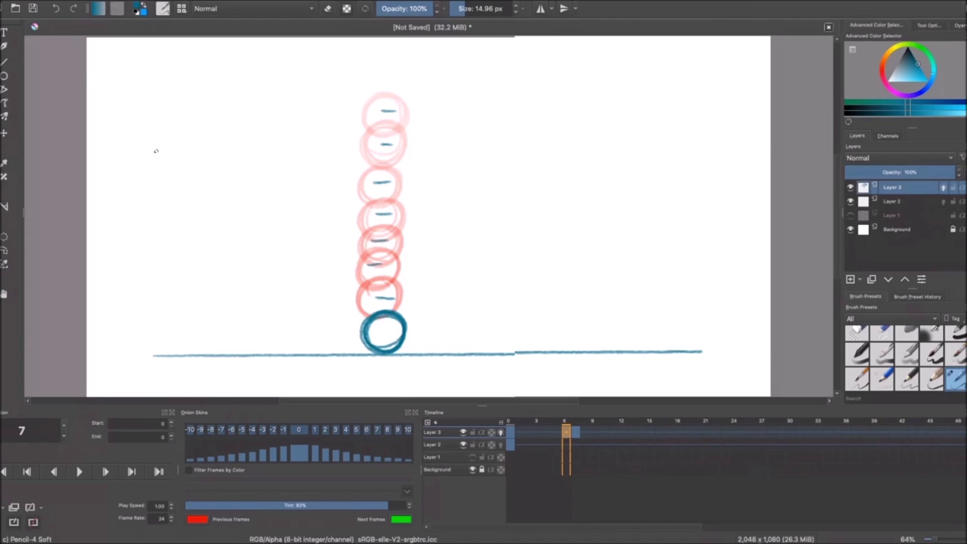
# Hand-letter SPACING at the upper left, beside the falling-ball column
pyautogui.moveTo(149, 146); pyautogui.dragTo(137, 165)
pyautogui.moveTo(155, 164)
pyautogui.mouseDown()
pyautogui.moveTo(156, 154)
pyautogui.moveTo(180, 152)
pyautogui.mouseUp()
pyautogui.moveTo(194, 142); pyautogui.dragTo(201, 151)
pyautogui.moveTo(205, 149); pyautogui.dragTo(218, 128)
pyautogui.moveTo(237, 130)
pyautogui.mouseDown()
pyautogui.moveTo(227, 145)
pyautogui.moveTo(234, 138)
pyautogui.mouseUp()
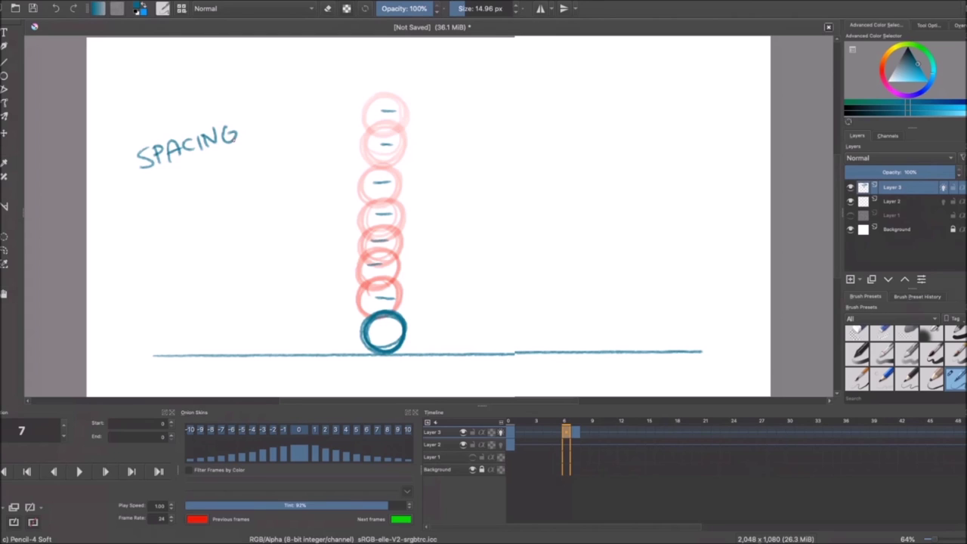
# Underline SPACING and hand-letter PHYSICS beneath it
pyautogui.moveTo(145, 181); pyautogui.dragTo(235, 148)
pyautogui.moveTo(147, 218)
pyautogui.mouseDown()
pyautogui.moveTo(149, 205)
pyautogui.moveTo(174, 210)
pyautogui.mouseUp()
pyautogui.moveTo(162, 204); pyautogui.dragTo(181, 198)
pyautogui.moveTo(187, 186); pyautogui.dragTo(183, 209)
pyautogui.moveTo(199, 183); pyautogui.dragTo(193, 202)
pyautogui.moveTo(205, 181); pyautogui.dragTo(207, 197)
pyautogui.moveTo(219, 176); pyautogui.dragTo(219, 193)
pyautogui.moveTo(235, 170); pyautogui.dragTo(226, 189)
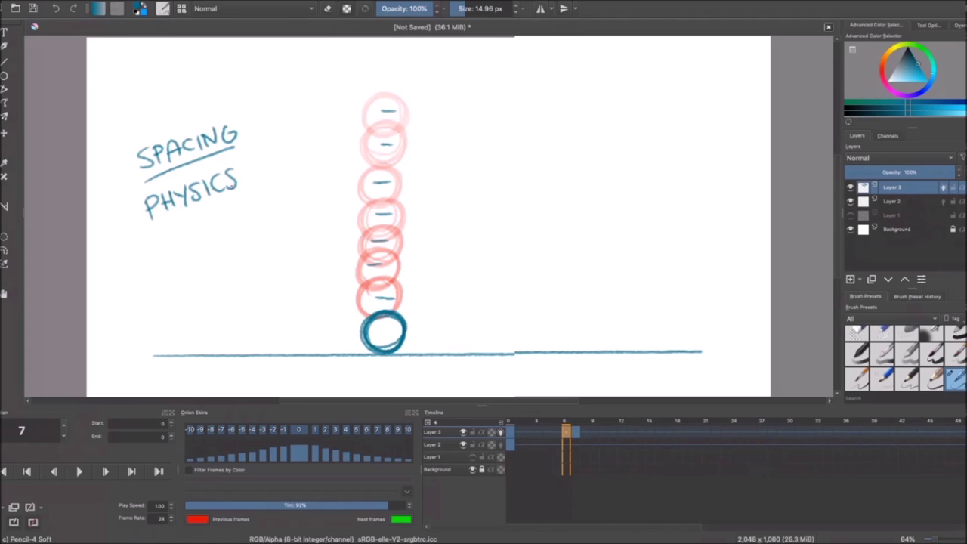
# Draw a list bracket under PHYSICS and write GRAVITY and DRAG beside it
pyautogui.moveTo(163, 227)
pyautogui.mouseDown()
pyautogui.moveTo(164, 255)
pyautogui.moveTo(177, 267)
pyautogui.mouseUp()
pyautogui.moveTo(162, 240); pyautogui.dragTo(200, 243)
pyautogui.moveTo(200, 227); pyautogui.dragTo(225, 242)
pyautogui.moveTo(217, 235); pyautogui.dragTo(243, 225)
pyautogui.moveTo(248, 224); pyautogui.dragTo(259, 242)
pyautogui.moveTo(252, 225); pyautogui.dragTo(266, 224)
pyautogui.moveTo(269, 225); pyautogui.dragTo(274, 252)
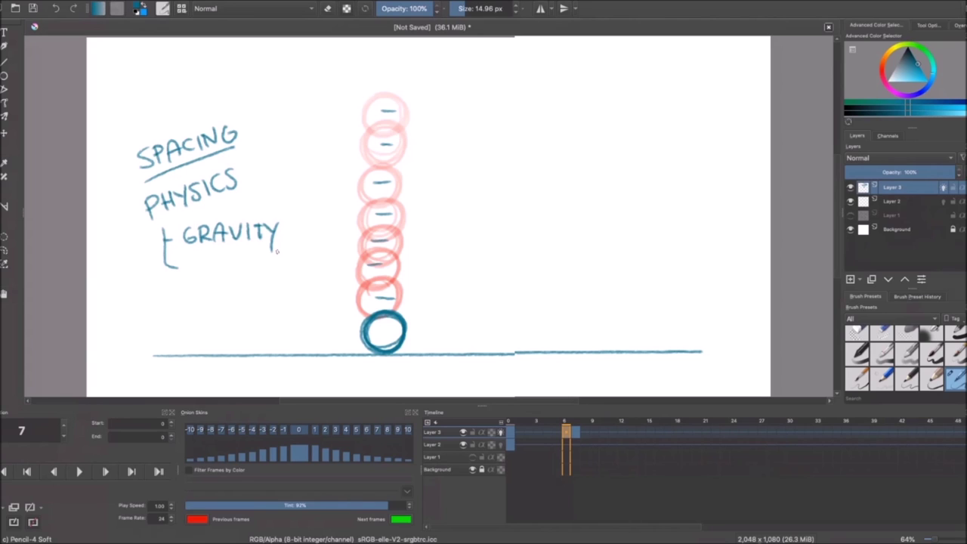
pyautogui.moveTo(188, 260)
pyautogui.mouseDown()
pyautogui.moveTo(188, 273)
pyautogui.moveTo(204, 274)
pyautogui.mouseUp()
pyautogui.moveTo(204, 259); pyautogui.dragTo(233, 273)
pyautogui.moveTo(219, 264); pyautogui.dragTo(251, 263)
# Extend the bracket downward and begin writing AIR RESISTANCE
pyautogui.moveTo(165, 257)
pyautogui.mouseDown()
pyautogui.moveTo(166, 295)
pyautogui.moveTo(194, 296)
pyautogui.mouseUp()
pyautogui.moveTo(202, 287); pyautogui.dragTo(208, 304)
pyautogui.moveTo(210, 288); pyautogui.dragTo(229, 304)
pyautogui.moveTo(228, 288); pyautogui.dragTo(240, 303)
pyautogui.moveTo(244, 287)
pyautogui.mouseDown()
pyautogui.moveTo(253, 302)
pyautogui.moveTo(252, 285)
pyautogui.mouseUp()
pyautogui.moveTo(243, 295); pyautogui.dragTo(252, 301)
pyautogui.moveTo(266, 286); pyautogui.dragTo(270, 300)
# Finish lettering AIR RESISTANCE, retrace the bracket, and circle PHYSICS
pyautogui.moveTo(284, 284)
pyautogui.mouseDown()
pyautogui.moveTo(285, 300)
pyautogui.moveTo(290, 284)
pyautogui.mouseUp()
pyautogui.moveTo(293, 301)
pyautogui.mouseDown()
pyautogui.moveTo(299, 280)
pyautogui.moveTo(303, 300)
pyautogui.mouseUp()
pyautogui.moveTo(306, 297)
pyautogui.mouseDown()
pyautogui.moveTo(306, 282)
pyautogui.moveTo(320, 281)
pyautogui.moveTo(332, 301)
pyautogui.mouseUp()
pyautogui.moveTo(337, 285)
pyautogui.mouseDown()
pyautogui.moveTo(346, 302)
pyautogui.moveTo(344, 292)
pyautogui.mouseUp()
pyautogui.moveTo(337, 286); pyautogui.dragTo(349, 285)
pyautogui.moveTo(162, 225); pyautogui.dragTo(164, 299)
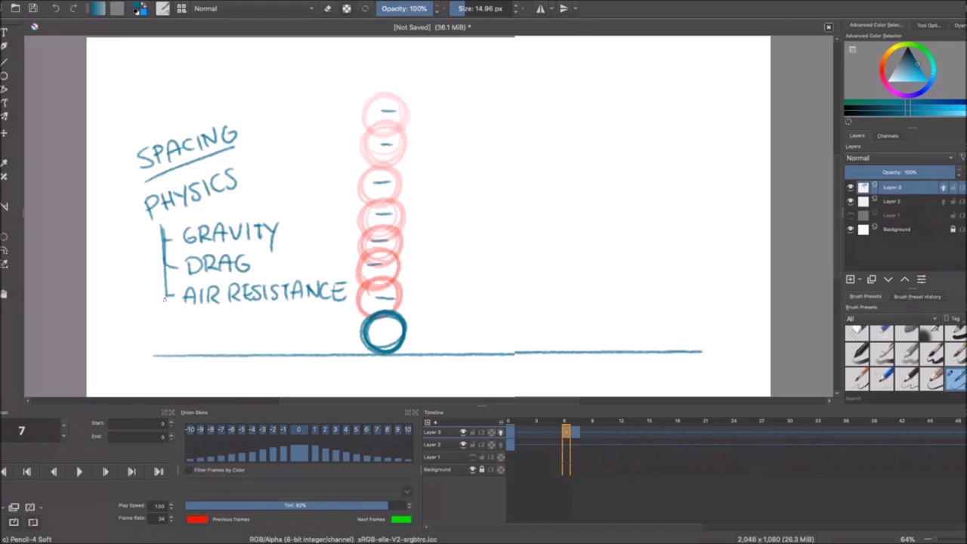
pyautogui.moveTo(224, 165)
pyautogui.mouseDown()
pyautogui.moveTo(136, 203)
pyautogui.moveTo(239, 172)
pyautogui.moveTo(161, 225)
pyautogui.moveTo(246, 190)
pyautogui.mouseUp()
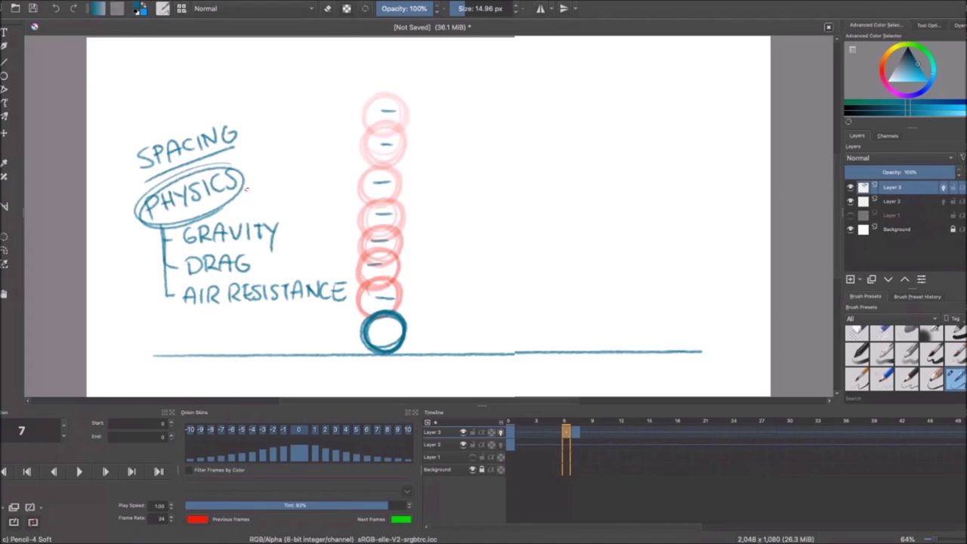
# Link SPACING up to MOTIVATION and WHY, mark the ball's top and bottom, circle the physics list
pyautogui.moveTo(259, 164)
pyautogui.mouseDown()
pyautogui.moveTo(268, 102)
pyautogui.moveTo(295, 80)
pyautogui.moveTo(343, 74)
pyautogui.moveTo(365, 89)
pyautogui.mouseUp()
pyautogui.moveTo(354, 73)
pyautogui.mouseDown()
pyautogui.moveTo(380, 72)
pyautogui.moveTo(378, 89)
pyautogui.mouseUp()
pyautogui.moveTo(390, 72)
pyautogui.mouseDown()
pyautogui.moveTo(414, 68)
pyautogui.moveTo(464, 92)
pyautogui.moveTo(476, 78)
pyautogui.mouseUp()
pyautogui.moveTo(482, 77)
pyautogui.mouseDown()
pyautogui.moveTo(481, 96)
pyautogui.moveTo(492, 95)
pyautogui.mouseUp()
pyautogui.moveTo(483, 87); pyautogui.dragTo(492, 87)
pyautogui.moveTo(506, 74); pyautogui.dragTo(506, 96)
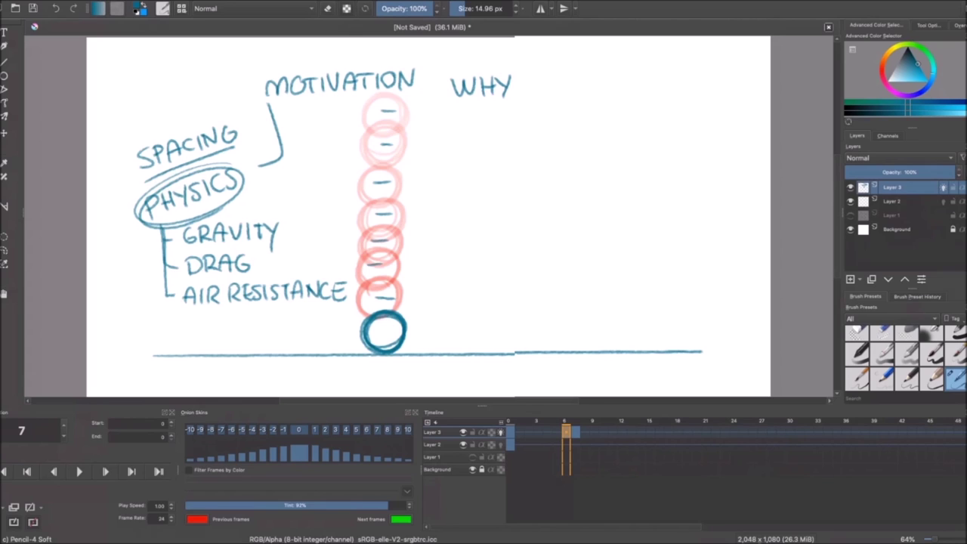
pyautogui.moveTo(505, 120); pyautogui.dragTo(514, 115)
pyautogui.moveTo(380, 111)
pyautogui.mouseDown()
pyautogui.moveTo(420, 109)
pyautogui.moveTo(364, 109)
pyautogui.mouseUp()
pyautogui.moveTo(352, 338); pyautogui.dragTo(427, 333)
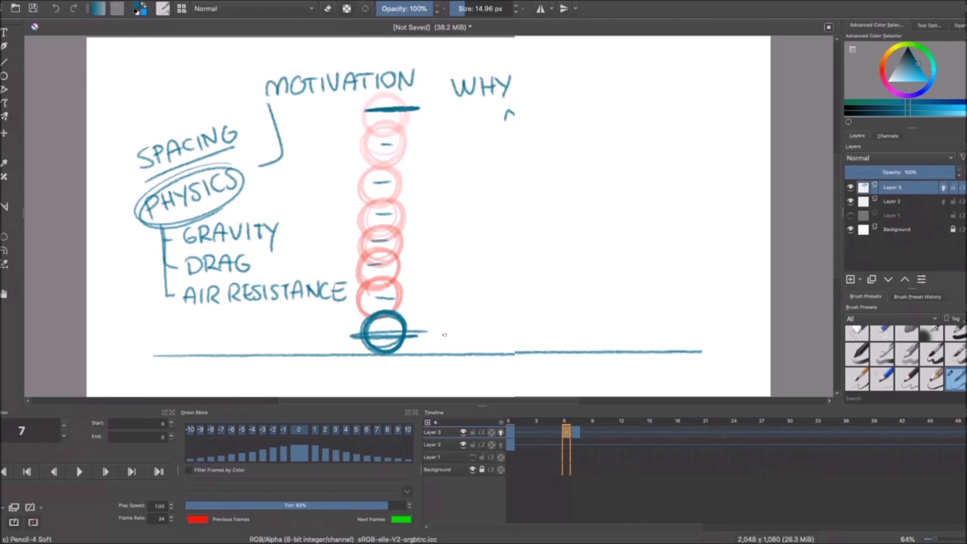
pyautogui.moveTo(308, 208)
pyautogui.mouseDown()
pyautogui.moveTo(333, 313)
pyautogui.moveTo(188, 323)
pyautogui.moveTo(227, 214)
pyautogui.mouseUp()
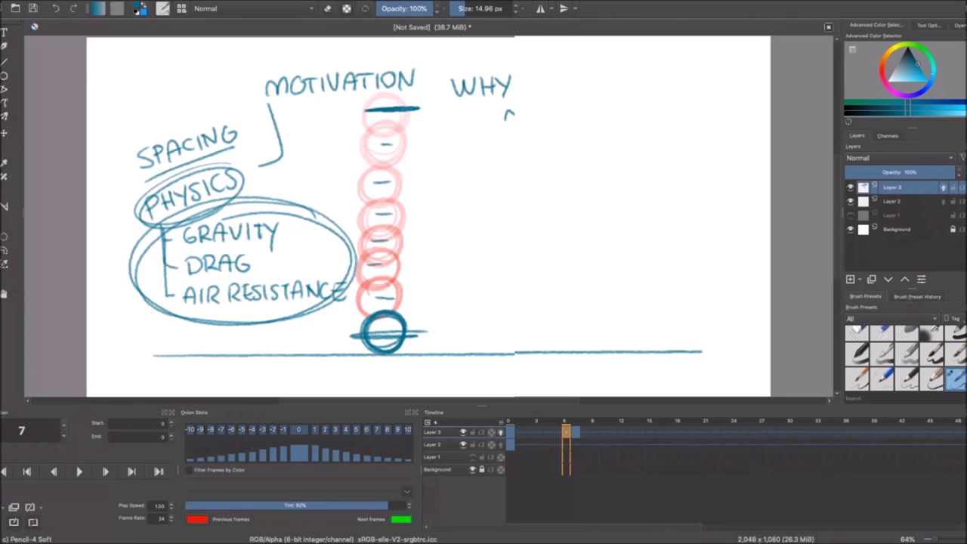
# Write SPACING CHARTS below WHY and circle the physics terms once more
pyautogui.moveTo(461, 185)
pyautogui.mouseDown()
pyautogui.moveTo(449, 199)
pyautogui.moveTo(481, 201)
pyautogui.mouseUp()
pyautogui.moveTo(472, 194); pyautogui.dragTo(492, 201)
pyautogui.moveTo(501, 184)
pyautogui.mouseDown()
pyautogui.moveTo(502, 200)
pyautogui.moveTo(514, 200)
pyautogui.mouseUp()
pyautogui.moveTo(514, 200); pyautogui.dragTo(515, 183)
pyautogui.moveTo(453, 225)
pyautogui.mouseDown()
pyautogui.moveTo(452, 242)
pyautogui.moveTo(469, 241)
pyautogui.mouseUp()
pyautogui.moveTo(461, 233); pyautogui.dragTo(484, 240)
pyautogui.moveTo(476, 234); pyautogui.dragTo(487, 240)
pyautogui.moveTo(487, 225); pyautogui.dragTo(496, 240)
pyautogui.moveTo(498, 223); pyautogui.dragTo(509, 223)
pyautogui.moveTo(504, 223); pyautogui.dragTo(511, 238)
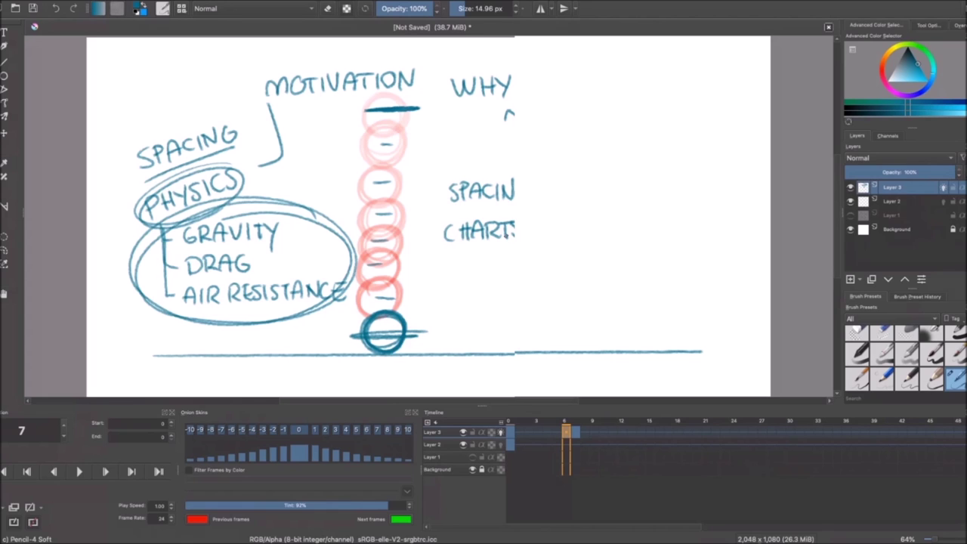
pyautogui.moveTo(303, 205)
pyautogui.mouseDown()
pyautogui.moveTo(332, 265)
pyautogui.moveTo(258, 316)
pyautogui.mouseUp()
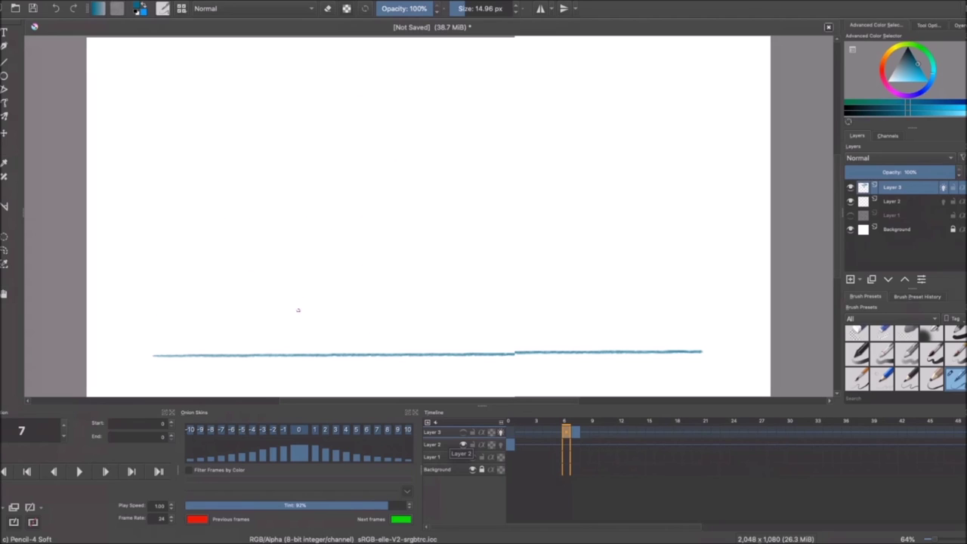
# Add a new layer and draw the ball near the top on frame 0
pyautogui.press('Insert')
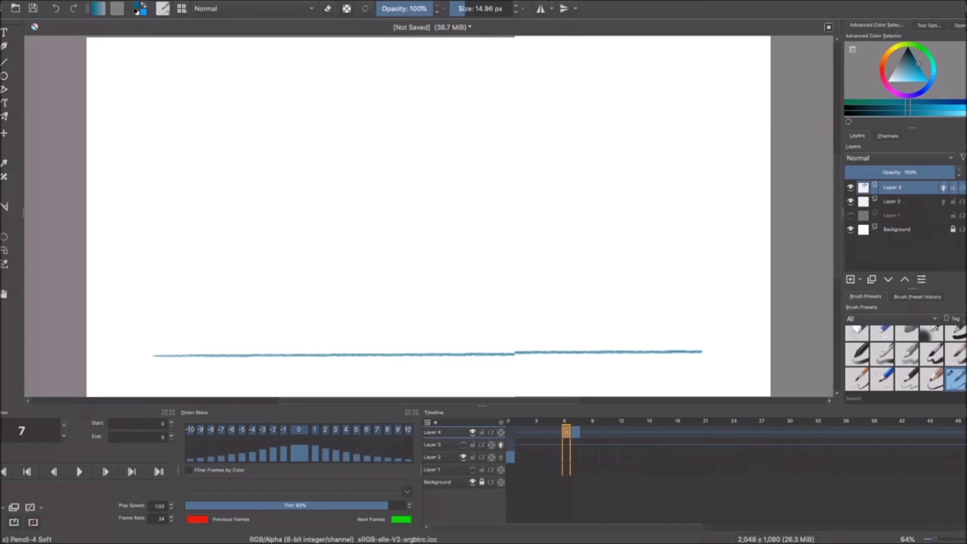
pyautogui.press('Home')
pyautogui.moveTo(411, 106)
pyautogui.mouseDown()
pyautogui.moveTo(378, 121)
pyautogui.moveTo(421, 113)
pyautogui.moveTo(392, 124)
pyautogui.mouseUp()
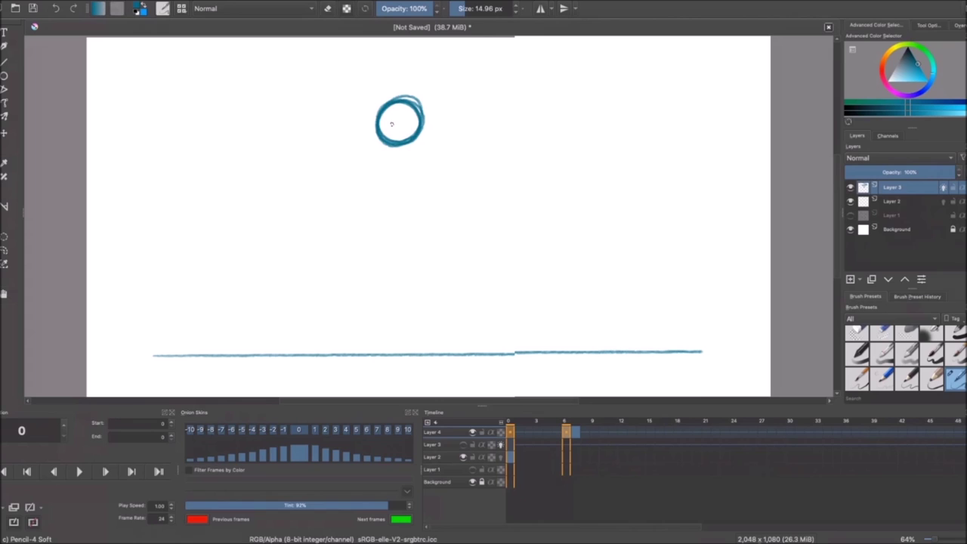
pyautogui.hotkey('alt', '.')
pyautogui.press('Home')
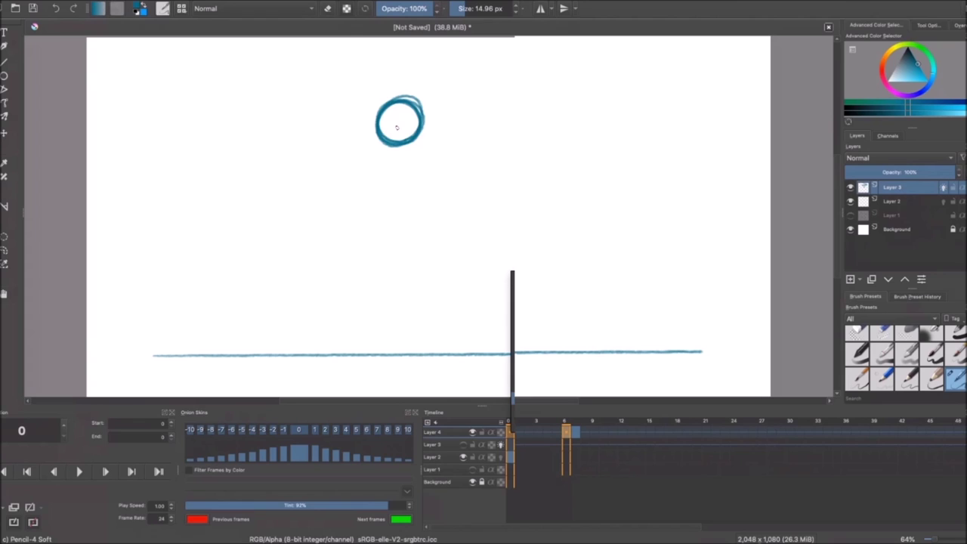
pyautogui.moveTo(420, 114)
pyautogui.mouseDown()
pyautogui.moveTo(385, 129)
pyautogui.moveTo(408, 105)
pyautogui.moveTo(420, 134)
pyautogui.mouseUp()
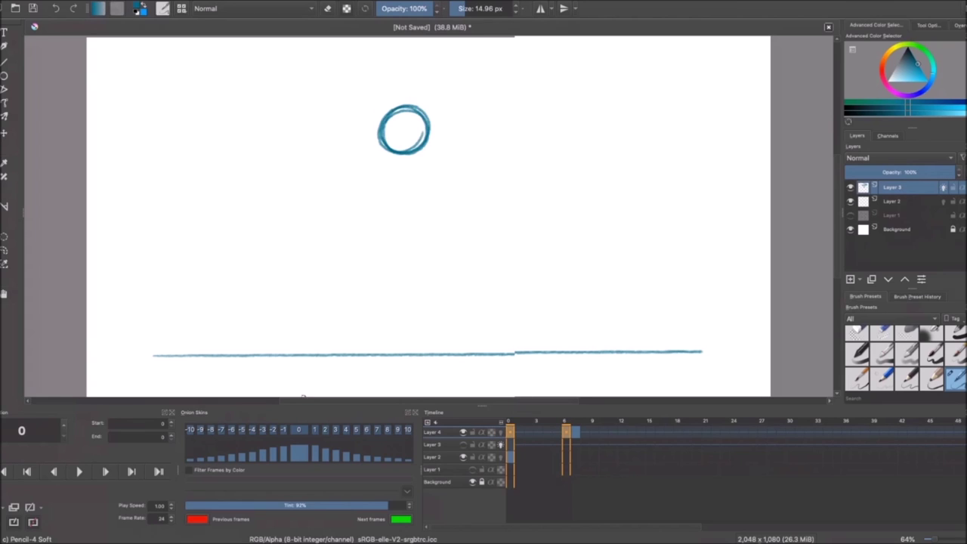
# Draw the ball resting on the ground line as the contact keyframe, then step back through the frames
pyautogui.press('.')
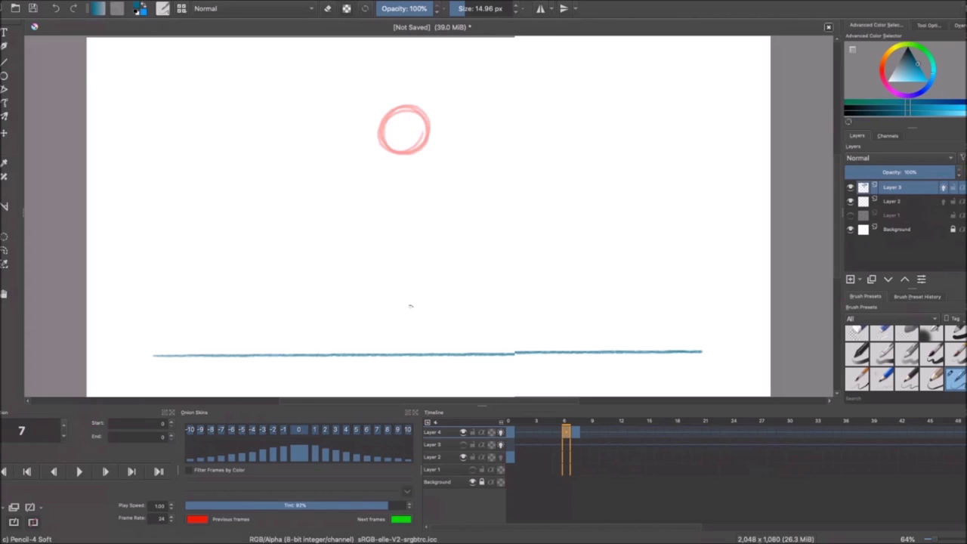
pyautogui.moveTo(414, 304); pyautogui.dragTo(428, 320)
pyautogui.hotkey('ctrl', 'z')
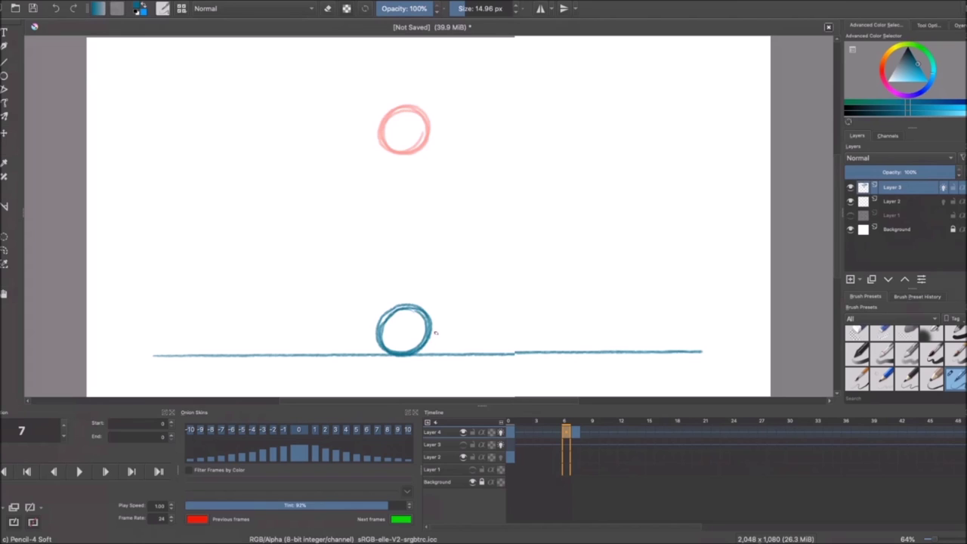
pyautogui.press(',')
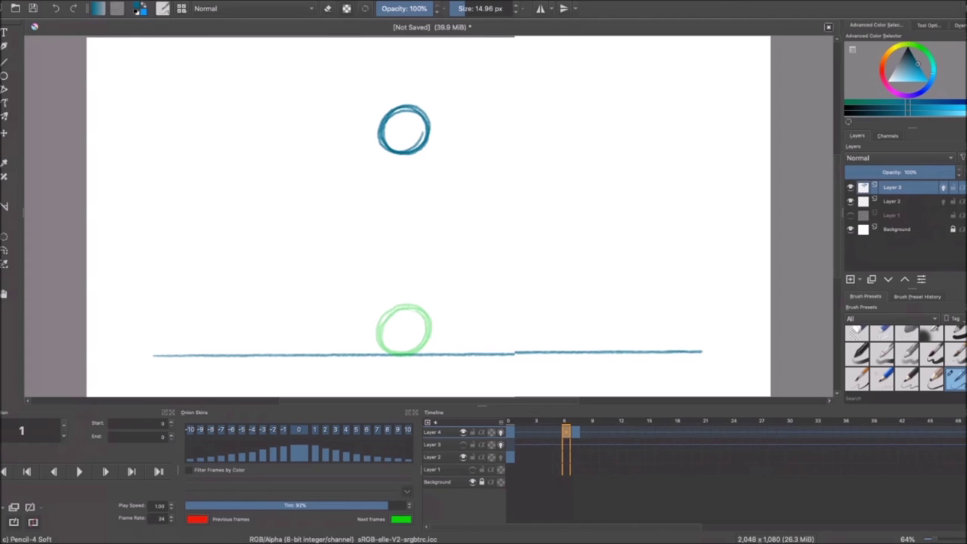
pyautogui.press('.')
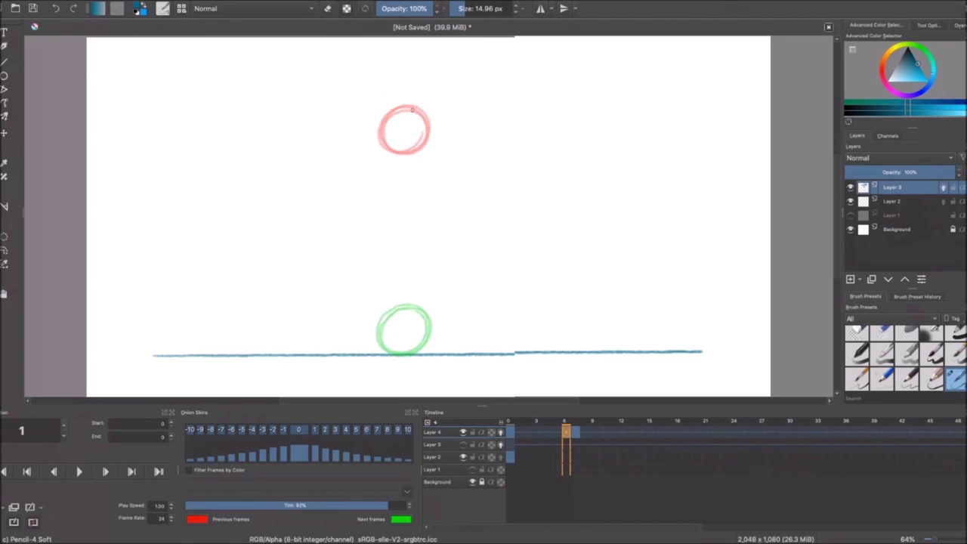
# Draw a circle on frame 1 slightly below and overlapping the top ball
pyautogui.moveTo(417, 113)
pyautogui.mouseDown()
pyautogui.moveTo(380, 130)
pyautogui.moveTo(427, 121)
pyautogui.moveTo(382, 152)
pyautogui.moveTo(423, 115)
pyautogui.moveTo(389, 154)
pyautogui.mouseUp()
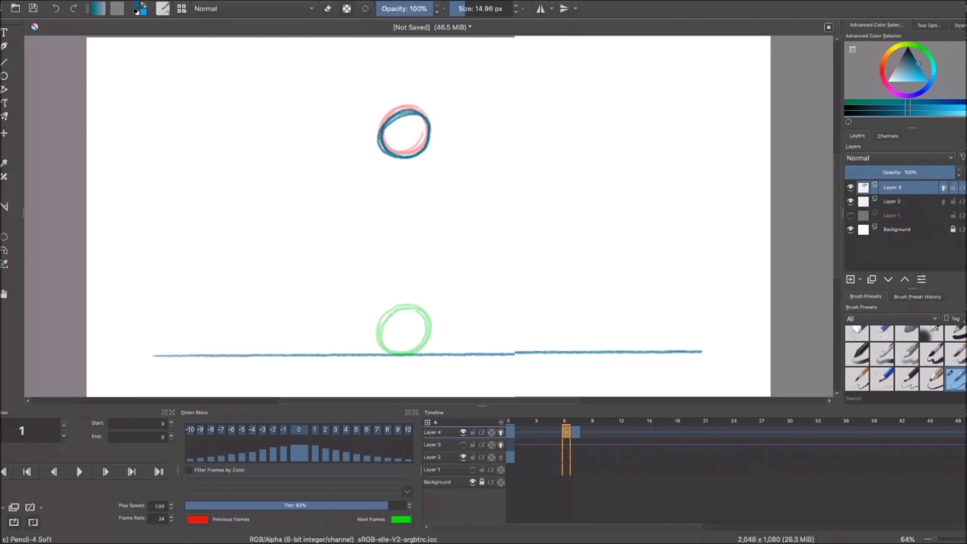
# Erase a stray mark with an enlarged eraser, then shrink the brush back down
pyautogui.press('e')
pyautogui.moveTo(432, 249); pyautogui.dragTo(448, 248, button='middle')
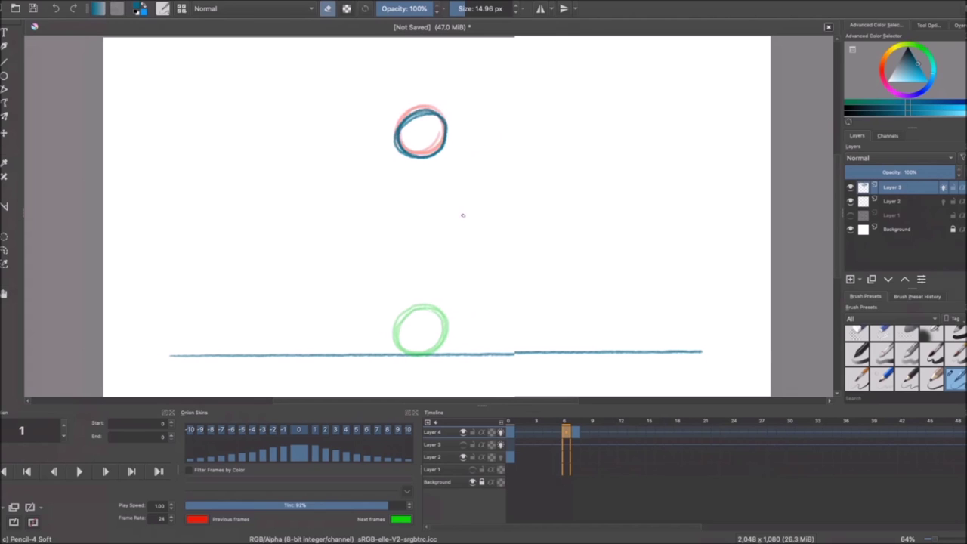
pyautogui.keyDown('shift'); pyautogui.moveTo(492, 209); pyautogui.dragTo(483, 209); pyautogui.keyUp('shift')
pyautogui.moveTo(509, 202); pyautogui.dragTo(511, 242)
pyautogui.keyDown('shift'); pyautogui.moveTo(441, 212); pyautogui.dragTo(450, 213); pyautogui.keyUp('shift')
# Clear frame 2 and attempt the ball drawing there with a thicker brush
pyautogui.press('Right')
pyautogui.press('Delete')
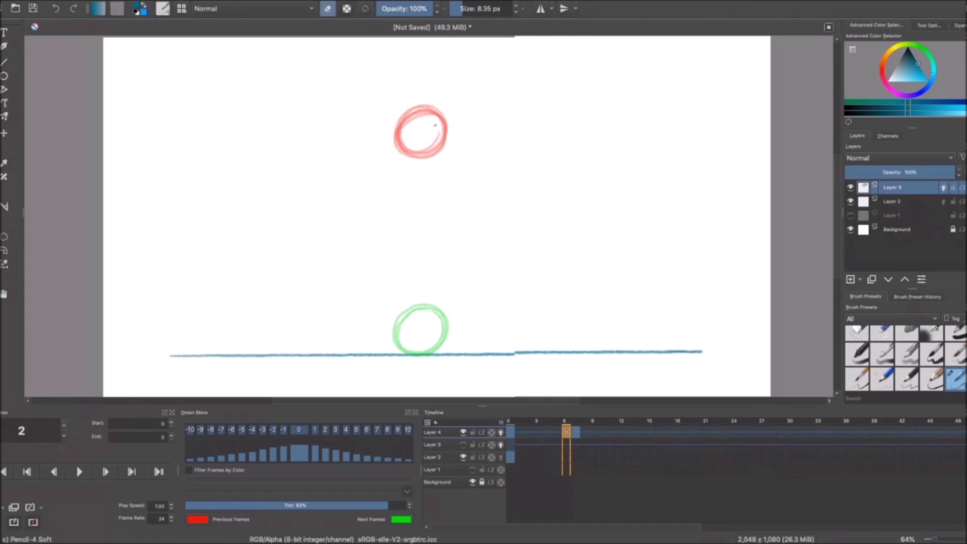
pyautogui.press('e')
pyautogui.moveTo(434, 129)
pyautogui.mouseDown()
pyautogui.moveTo(404, 148)
pyautogui.moveTo(438, 124)
pyautogui.moveTo(445, 148)
pyautogui.mouseUp()
pyautogui.hotkey('ctrl', 'z')
pyautogui.hotkey('ctrl', 'z')
pyautogui.press(']')
pyautogui.press(']')
pyautogui.press(']')
pyautogui.press(']')
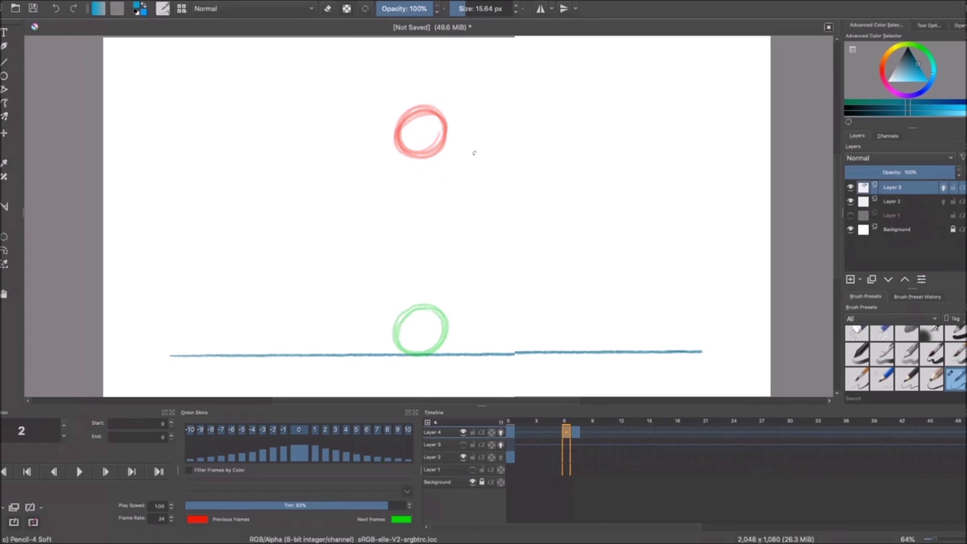
pyautogui.moveTo(426, 137)
pyautogui.mouseDown()
pyautogui.moveTo(411, 122)
pyautogui.moveTo(440, 140)
pyautogui.moveTo(423, 151)
pyautogui.moveTo(420, 122)
pyautogui.moveTo(444, 141)
pyautogui.moveTo(408, 129)
pyautogui.moveTo(445, 157)
pyautogui.mouseUp()
pyautogui.hotkey('ctrl', 'z')
# Draw the ball progressively lower on frames 3, 4, 5 and 6
pyautogui.press('Right')
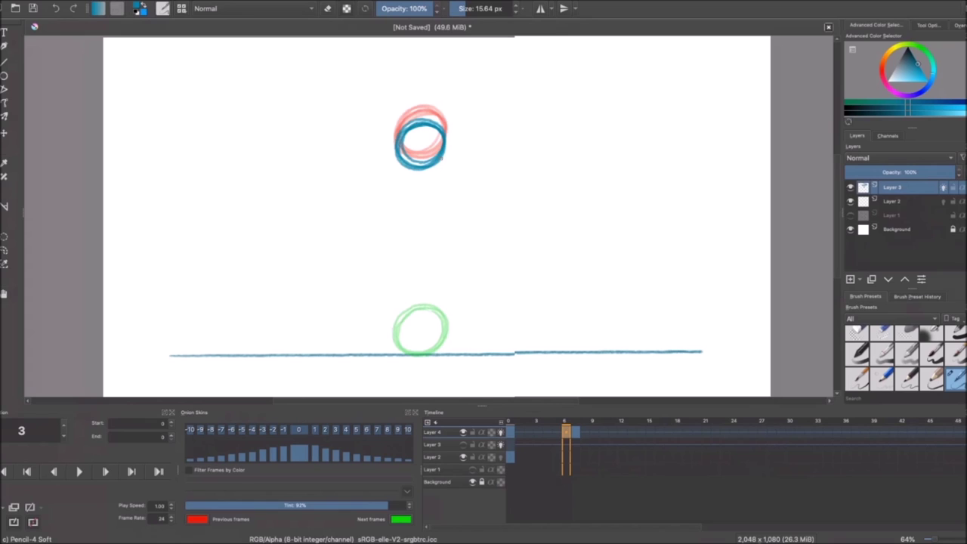
pyautogui.moveTo(423, 136)
pyautogui.mouseDown()
pyautogui.moveTo(404, 178)
pyautogui.moveTo(414, 186)
pyautogui.moveTo(444, 151)
pyautogui.moveTo(396, 174)
pyautogui.moveTo(393, 161)
pyautogui.mouseUp()
pyautogui.press('Right')
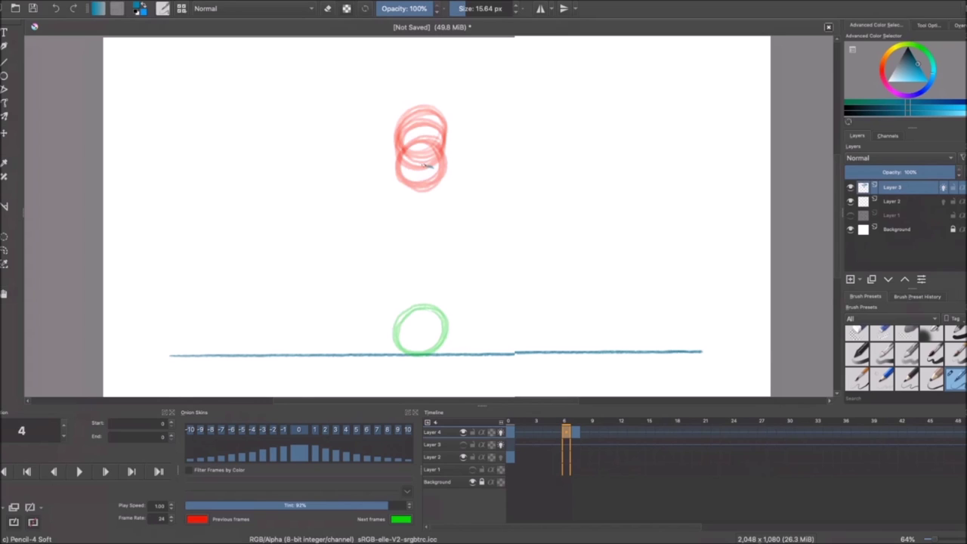
pyautogui.moveTo(424, 166)
pyautogui.mouseDown()
pyautogui.moveTo(401, 197)
pyautogui.moveTo(441, 181)
pyautogui.moveTo(438, 208)
pyautogui.mouseUp()
pyautogui.press('Right')
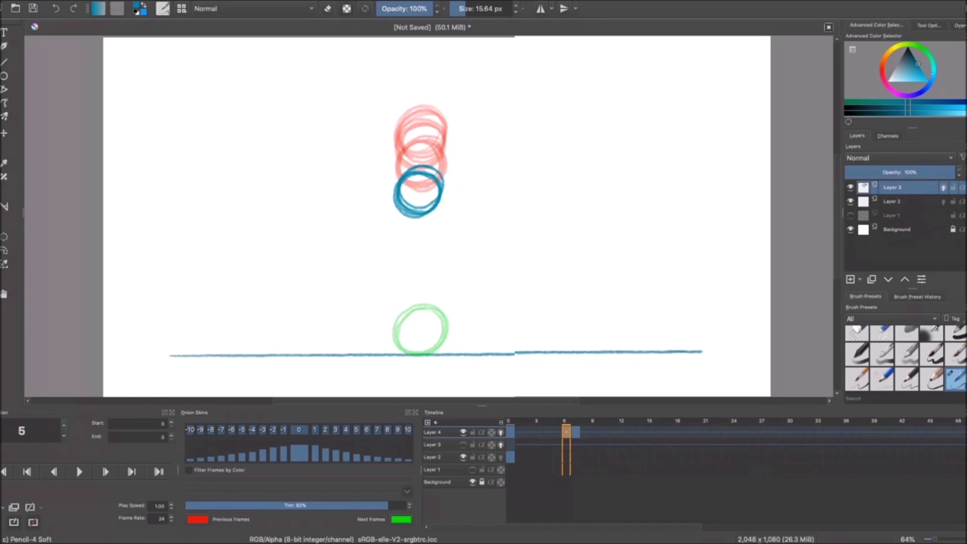
pyautogui.moveTo(420, 208)
pyautogui.mouseDown()
pyautogui.moveTo(427, 240)
pyautogui.moveTo(405, 235)
pyautogui.mouseUp()
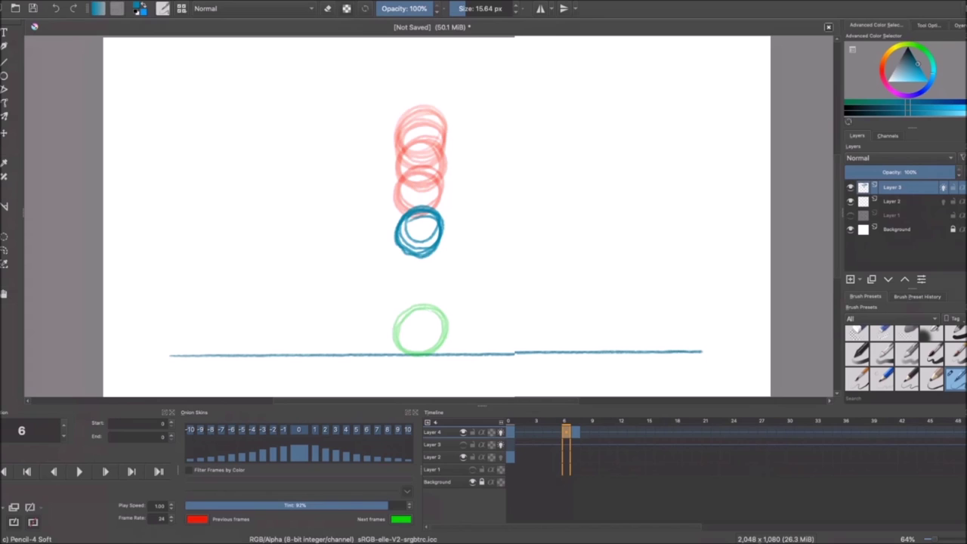
pyautogui.moveTo(427, 265)
pyautogui.mouseDown()
pyautogui.moveTo(417, 290)
pyautogui.moveTo(433, 255)
pyautogui.moveTo(442, 272)
pyautogui.moveTo(401, 281)
pyautogui.moveTo(446, 287)
pyautogui.mouseUp()
pyautogui.hotkey('ctrl', 'z')
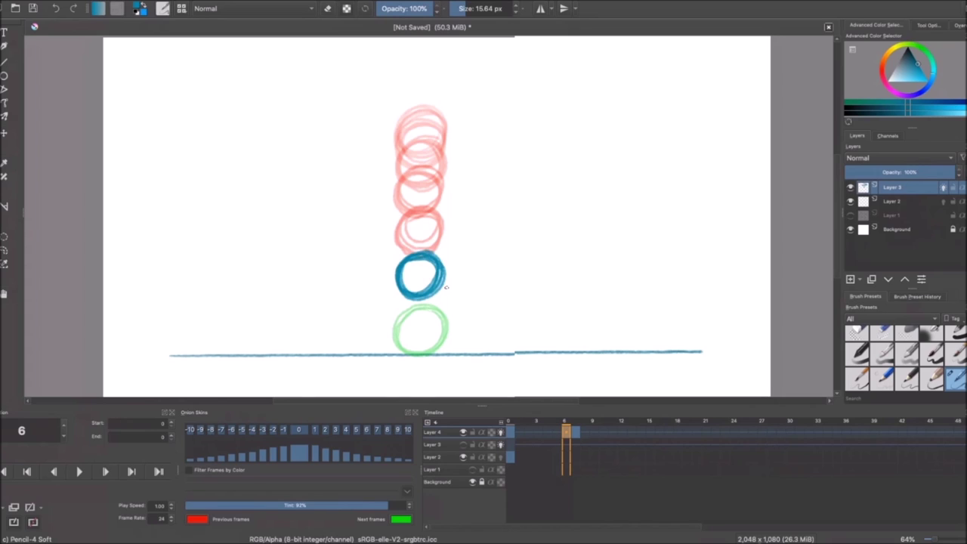
# Check frame 7, change the playback end frame, and play the fall
pyautogui.press('Right')
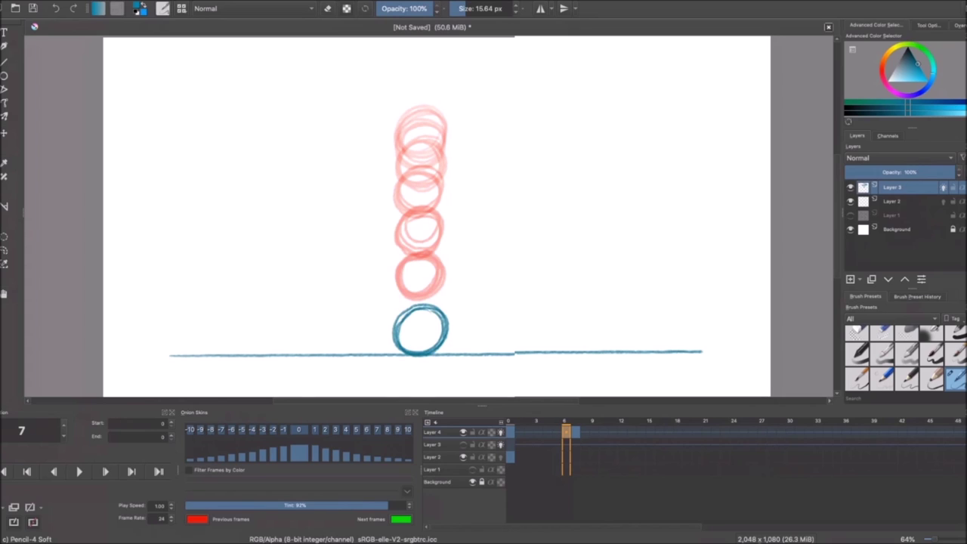
pyautogui.press('BackSpace')
pyautogui.write('2')
pyautogui.click(78, 471)
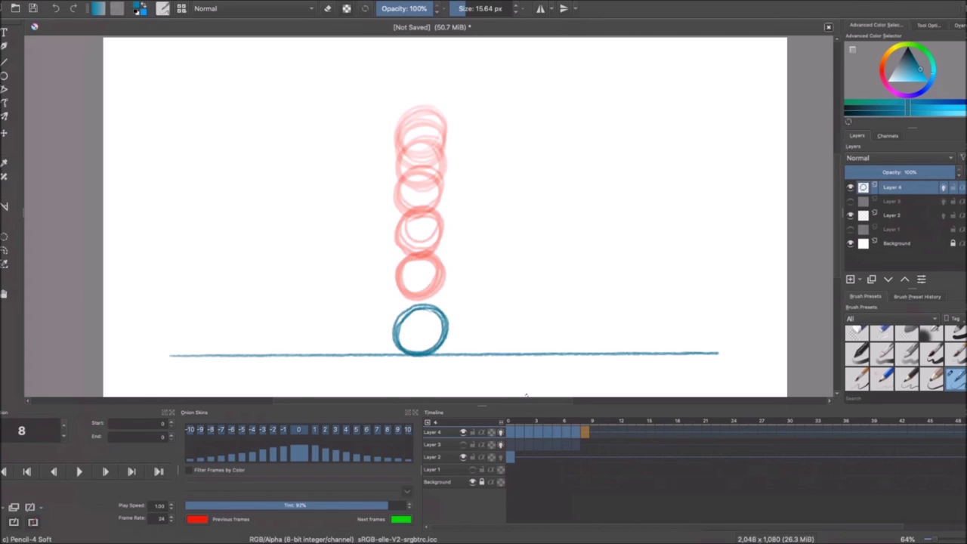
# Draw labelled braces beside the bunched upper circles and the spaced lower circles
pyautogui.moveTo(458, 108); pyautogui.dragTo(458, 173)
pyautogui.moveTo(484, 132); pyautogui.dragTo(503, 130)
pyautogui.moveTo(494, 131)
pyautogui.mouseDown()
pyautogui.moveTo(494, 148)
pyautogui.moveTo(516, 148)
pyautogui.mouseUp()
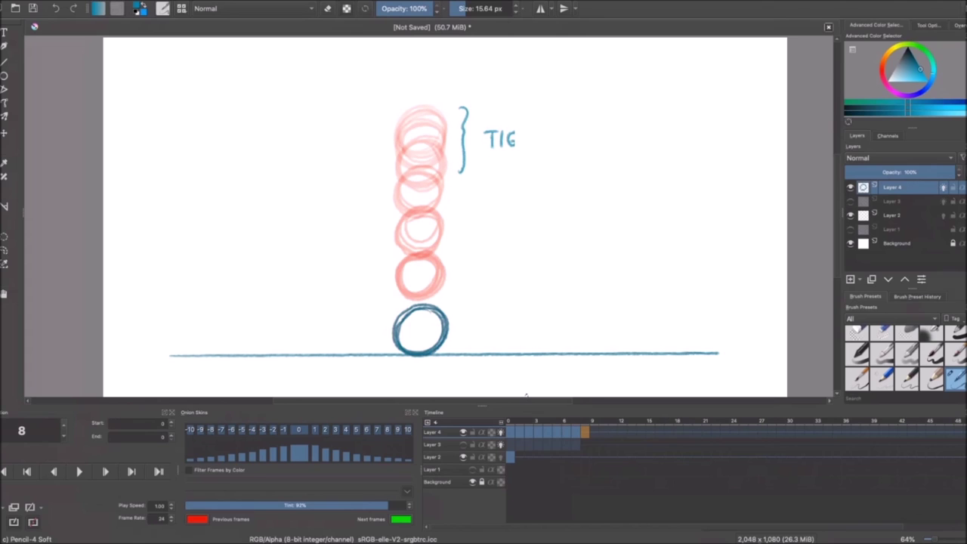
pyautogui.moveTo(467, 188); pyautogui.dragTo(470, 293)
pyautogui.moveTo(496, 230)
pyautogui.mouseDown()
pyautogui.moveTo(487, 247)
pyautogui.moveTo(510, 233)
pyautogui.moveTo(513, 244)
pyautogui.mouseUp()
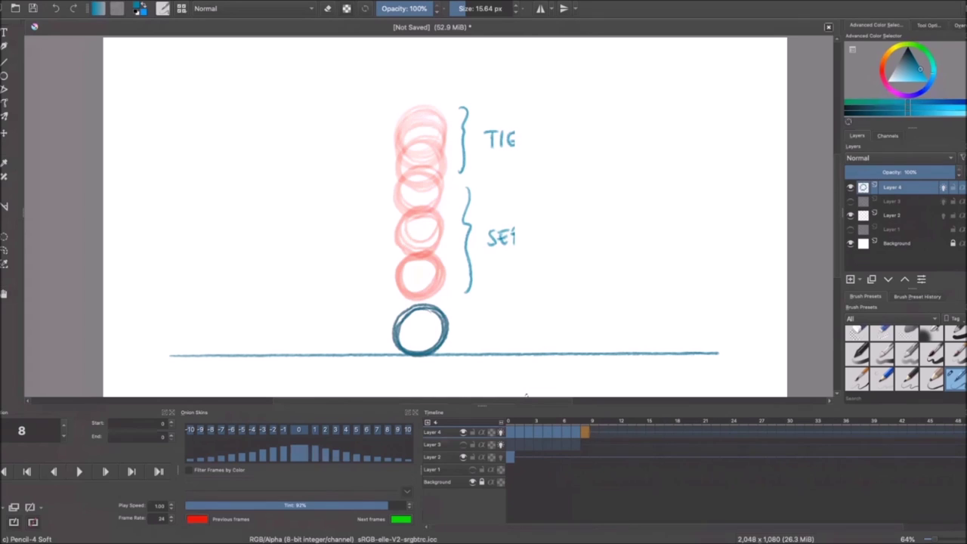
pyautogui.moveTo(505, 305)
pyautogui.mouseDown()
pyautogui.moveTo(510, 318)
pyautogui.moveTo(516, 303)
pyautogui.mouseUp()
# Draw a timing chart line with ticks spreading wide, then bunching at the right end
pyautogui.moveTo(182, 197)
pyautogui.mouseDown()
pyautogui.moveTo(182, 180)
pyautogui.moveTo(381, 140)
pyautogui.mouseUp()
pyautogui.moveTo(382, 133); pyautogui.dragTo(382, 149)
pyautogui.moveTo(190, 181); pyautogui.dragTo(190, 191)
pyautogui.moveTo(195, 182)
pyautogui.mouseDown()
pyautogui.moveTo(195, 190)
pyautogui.moveTo(213, 188)
pyautogui.mouseUp()
pyautogui.moveTo(261, 162); pyautogui.dragTo(261, 178)
pyautogui.moveTo(322, 146)
pyautogui.mouseDown()
pyautogui.moveTo(322, 159)
pyautogui.moveTo(344, 153)
pyautogui.mouseUp()
pyautogui.moveTo(352, 140)
pyautogui.mouseDown()
pyautogui.moveTo(352, 151)
pyautogui.moveTo(372, 148)
pyautogui.mouseUp()
pyautogui.moveTo(376, 137); pyautogui.dragTo(376, 147)
pyautogui.moveTo(206, 205); pyautogui.dragTo(365, 158)
pyautogui.hotkey('ctrl', 'z')
# Write INBETWEENS below the chart and underline it
pyautogui.moveTo(236, 207)
pyautogui.mouseDown()
pyautogui.moveTo(236, 225)
pyautogui.moveTo(251, 203)
pyautogui.moveTo(255, 219)
pyautogui.mouseUp()
pyautogui.moveTo(255, 202)
pyautogui.mouseDown()
pyautogui.moveTo(257, 218)
pyautogui.moveTo(281, 208)
pyautogui.moveTo(280, 195)
pyautogui.mouseUp()
pyautogui.moveTo(271, 206); pyautogui.dragTo(298, 192)
pyautogui.moveTo(289, 193)
pyautogui.mouseDown()
pyautogui.moveTo(290, 214)
pyautogui.moveTo(312, 191)
pyautogui.moveTo(316, 206)
pyautogui.mouseUp()
pyautogui.moveTo(315, 190); pyautogui.dragTo(328, 197)
pyautogui.moveTo(326, 186); pyautogui.dragTo(355, 186)
pyautogui.moveTo(232, 244); pyautogui.dragTo(379, 212)
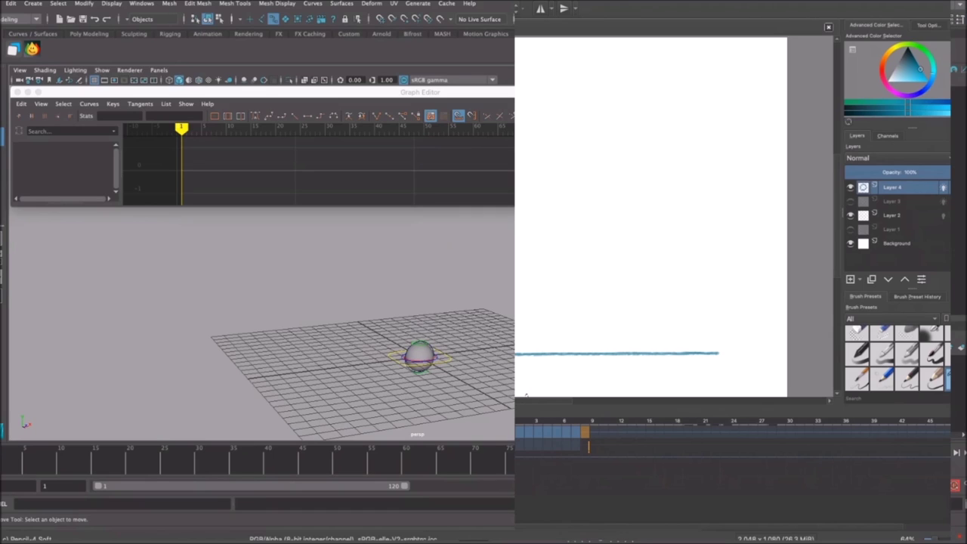
# Orbit the viewport to a lower angle around the ball and close the Graph Editor
pyautogui.click(420, 355)
pyautogui.keyDown('alt'); pyautogui.moveTo(340, 340); pyautogui.dragTo(340, 306); pyautogui.keyUp('alt')
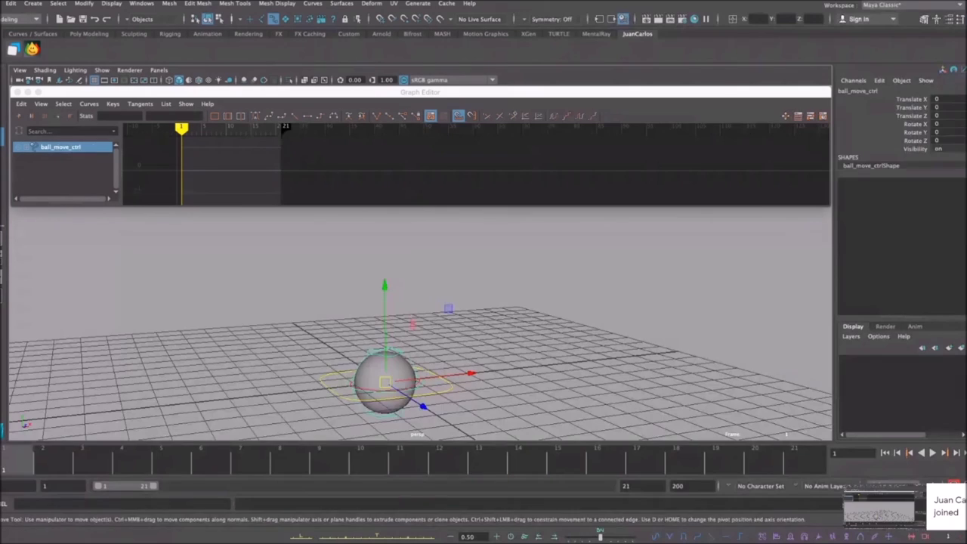
pyautogui.click(454, 264)
pyautogui.keyDown('alt'); pyautogui.moveTo(453, 317); pyautogui.dragTo(454, 291); pyautogui.keyUp('alt')
pyautogui.keyDown('alt'); pyautogui.moveTo(453, 340); pyautogui.dragTo(540, 343); pyautogui.keyUp('alt')
pyautogui.press('super+w')
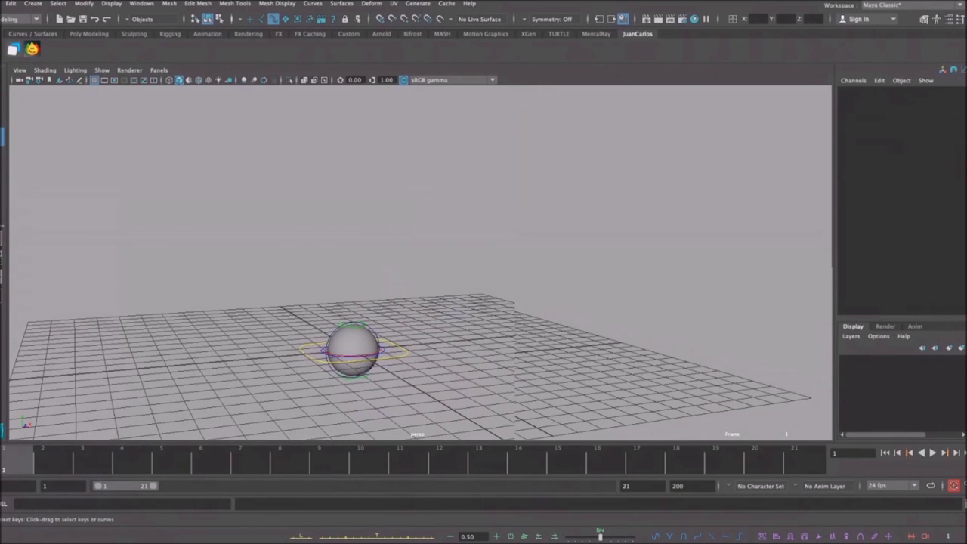
# Select ball_move_ctrl, key its channels with S, and move the time slider later
pyautogui.click(351, 349)
pyautogui.keyDown('alt'); pyautogui.moveTo(453, 340); pyautogui.dragTo(432, 323); pyautogui.keyUp('alt')
pyautogui.moveTo(349, 287); pyautogui.dragTo(349, 254)
pyautogui.press('s')
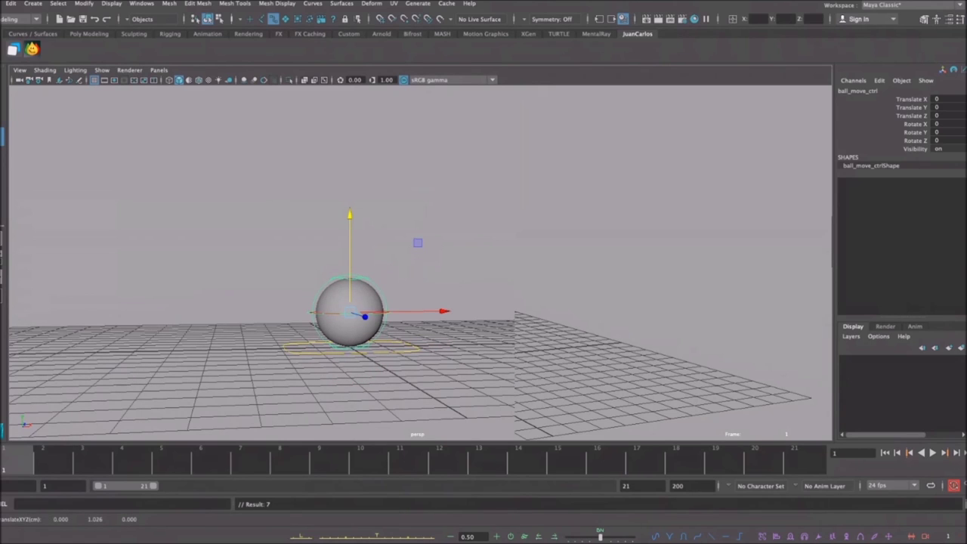
pyautogui.moveTo(240, 457)
pyautogui.mouseDown()
pyautogui.moveTo(280, 457)
pyautogui.moveTo(240, 457)
pyautogui.mouseUp()
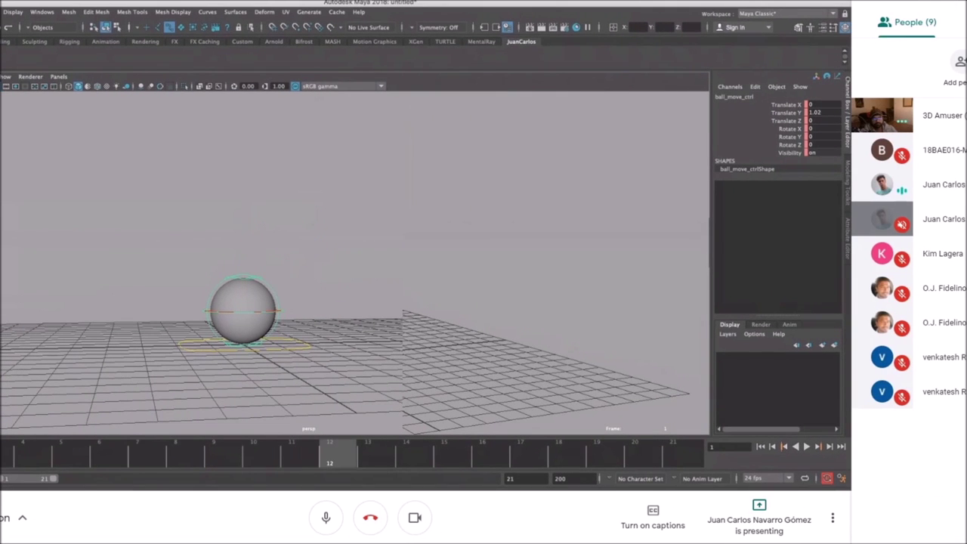
pyautogui.click(960, 22)
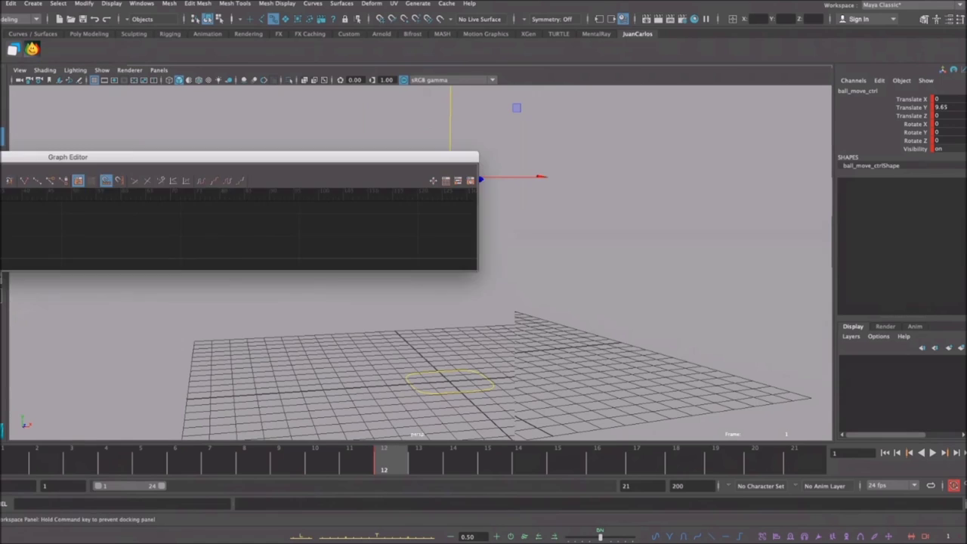
# Widen the Graph Editor, frame all curves, select keys from frame 1 to 12, then close it
pyautogui.moveTo(513, 280); pyautogui.dragTo(860, 280)
pyautogui.keyDown('alt'); pyautogui.moveTo(227, 302); pyautogui.dragTo(317, 302, button='right'); pyautogui.keyUp('alt')
pyautogui.press('a')
pyautogui.moveTo(361, 276); pyautogui.dragTo(505, 335)
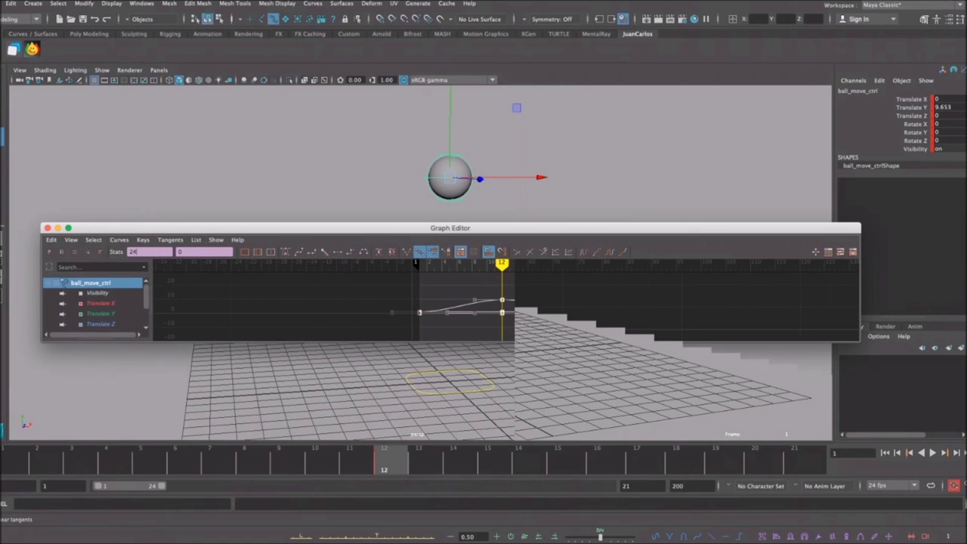
pyautogui.press('super+w')
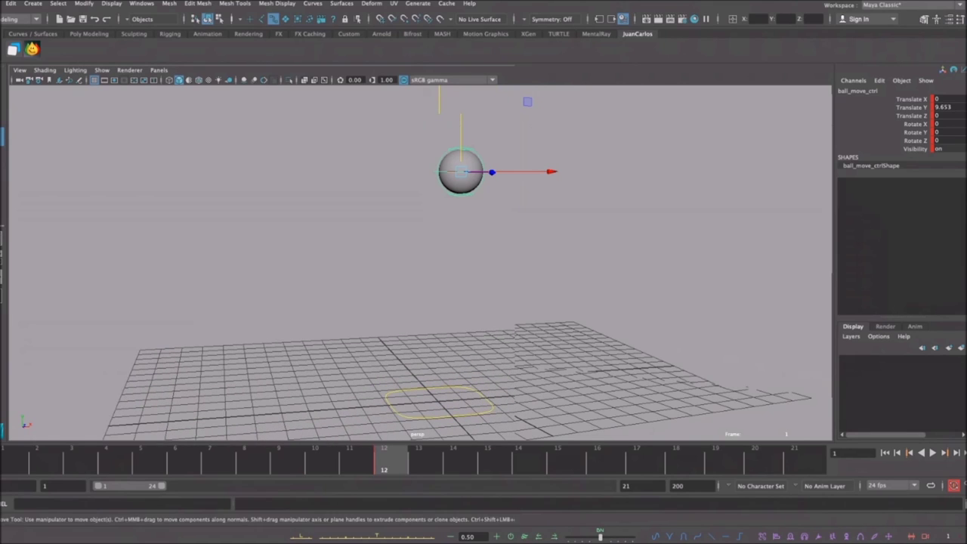
# Play back the bounce, stop it, and select ball_move_ctrl
pyautogui.hotkey('alt', 'v')
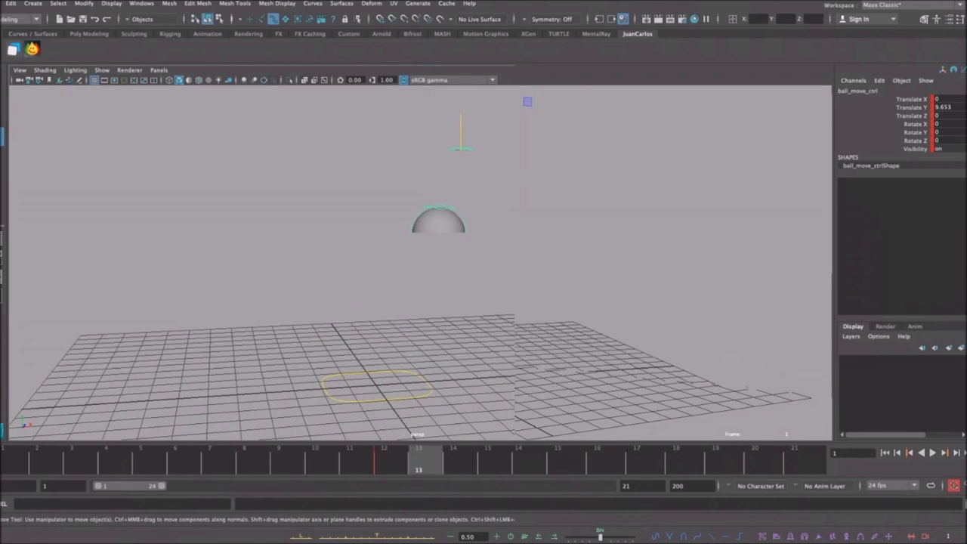
pyautogui.press('Escape')
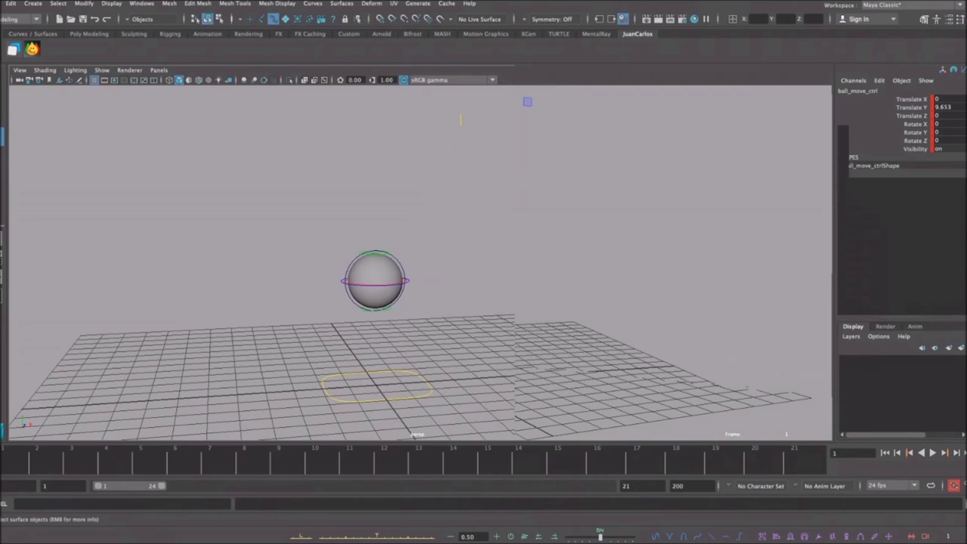
pyautogui.click(375, 281)
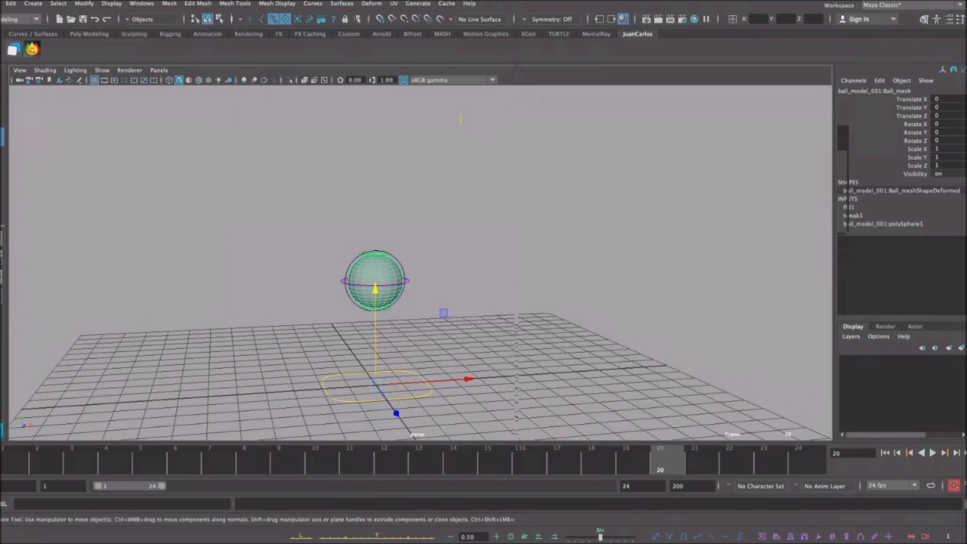
# Play the bounce to display the red past and green future onion-skin ghosts
pyautogui.hotkey('alt', 'v')
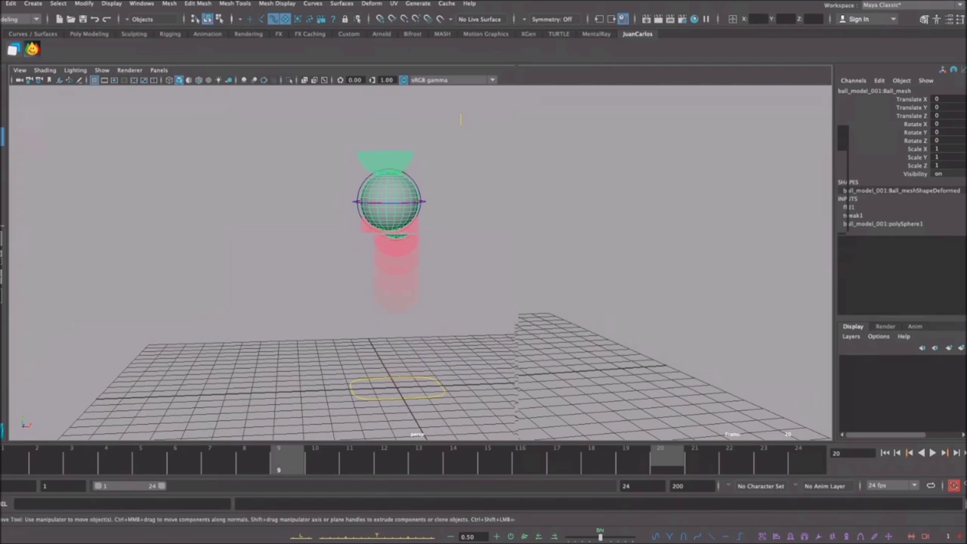
pyautogui.press('Escape')
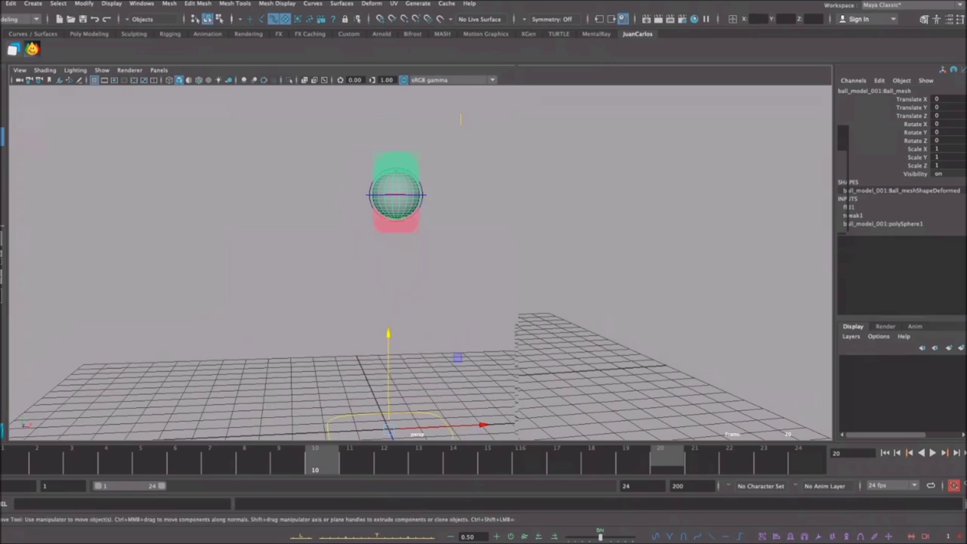
pyautogui.hotkey('alt', ',')
pyautogui.hotkey('alt', 'v')
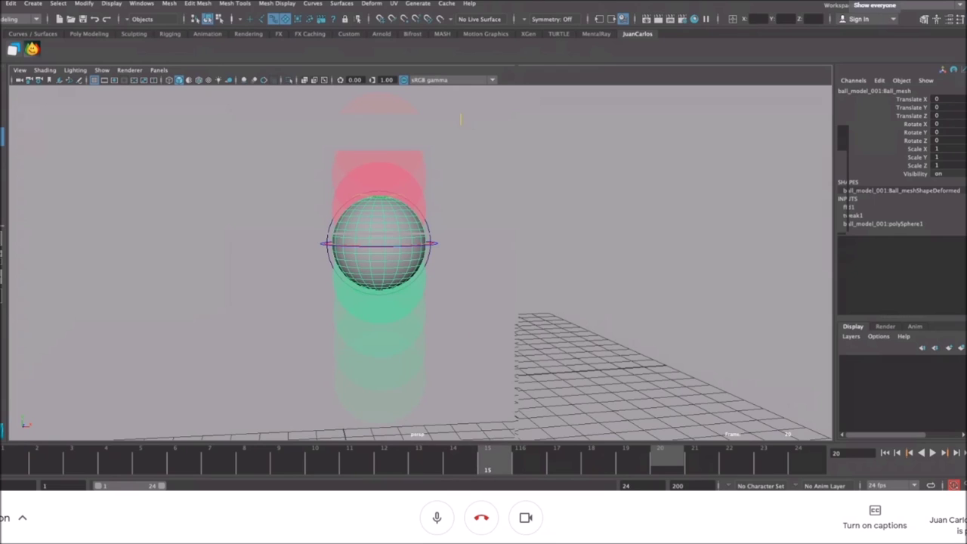
pyautogui.click(962, 27)
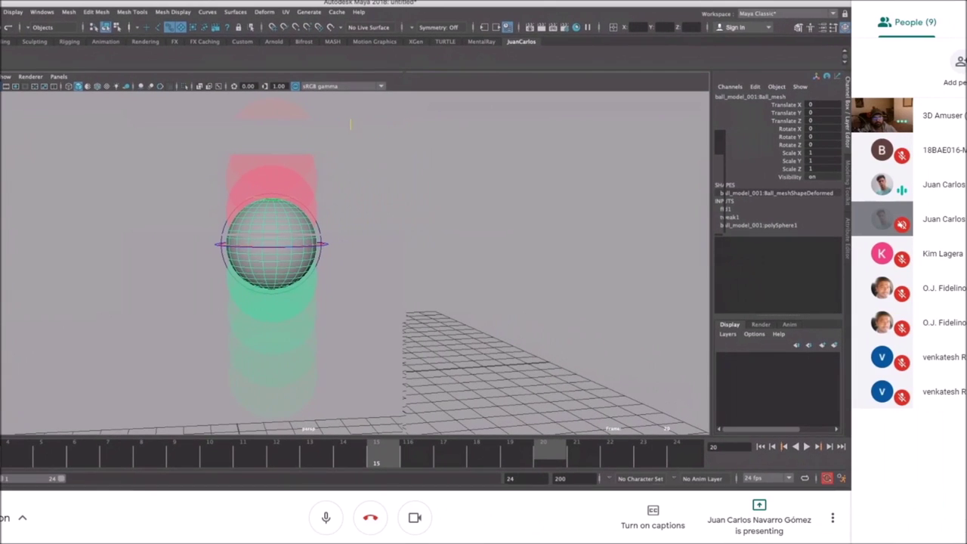
pyautogui.click(959, 22)
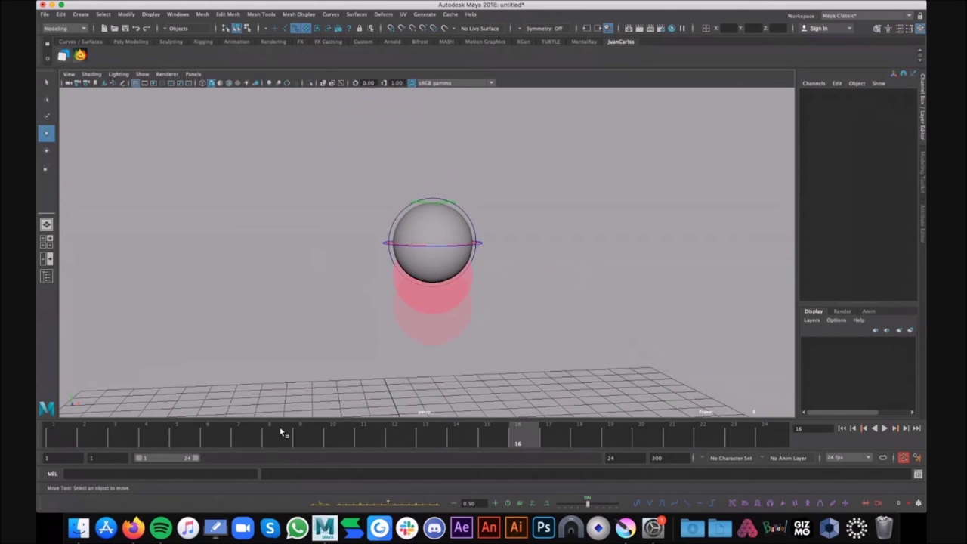
pyautogui.moveTo(389, 435); pyautogui.dragTo(554, 437)
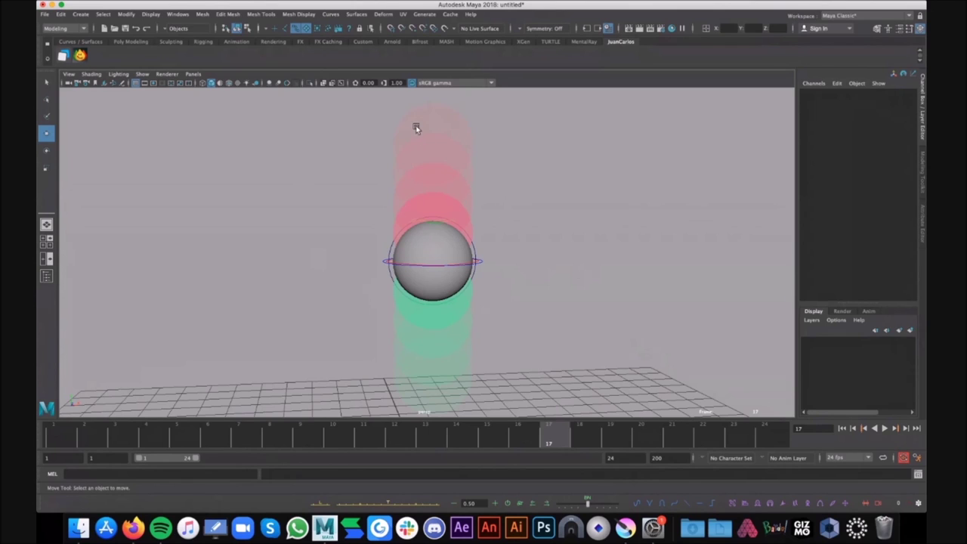
pyautogui.keyDown('alt'); pyautogui.moveTo(472, 219); pyautogui.dragTo(559, 294); pyautogui.keyUp('alt')
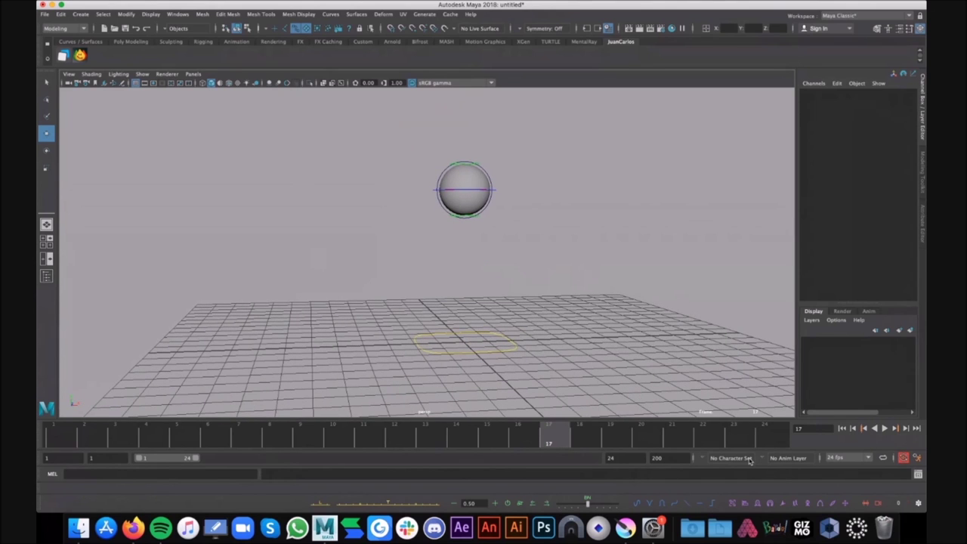
pyautogui.click(893, 428)
pyautogui.moveTo(559, 272)
pyautogui.keyDown('alt'); pyautogui.mouseDown()
pyautogui.moveTo(580, 283)
pyautogui.moveTo(555, 275)
pyautogui.mouseUp(); pyautogui.keyUp('alt')
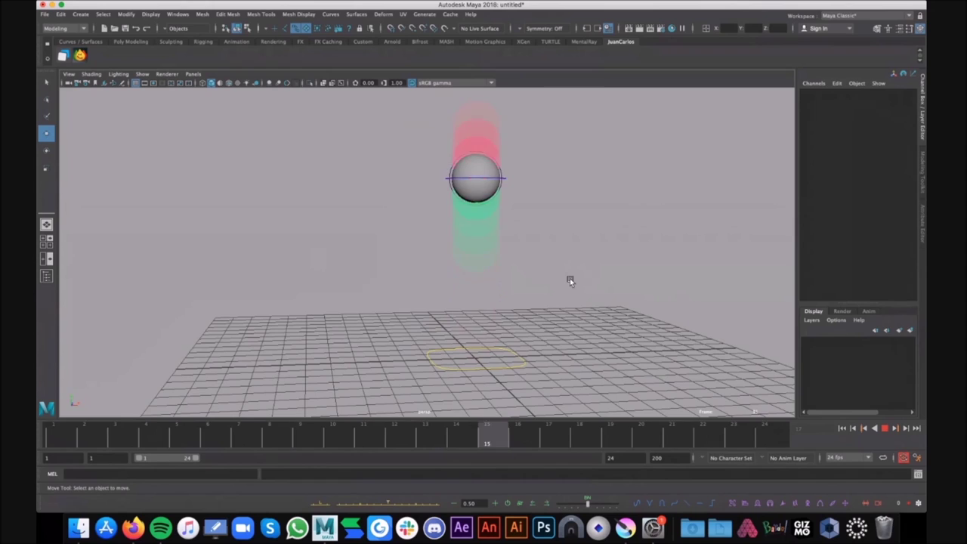
pyautogui.press('Escape')
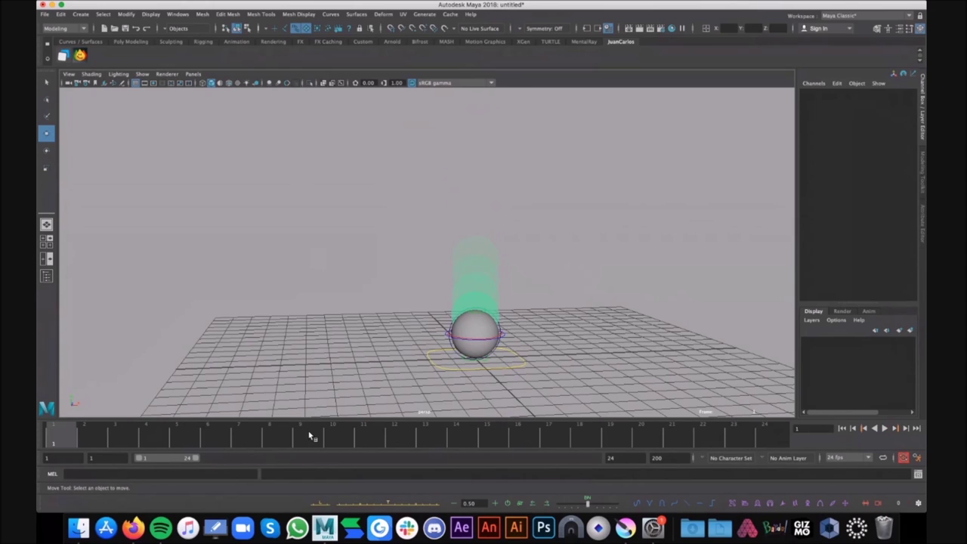
pyautogui.press('.')
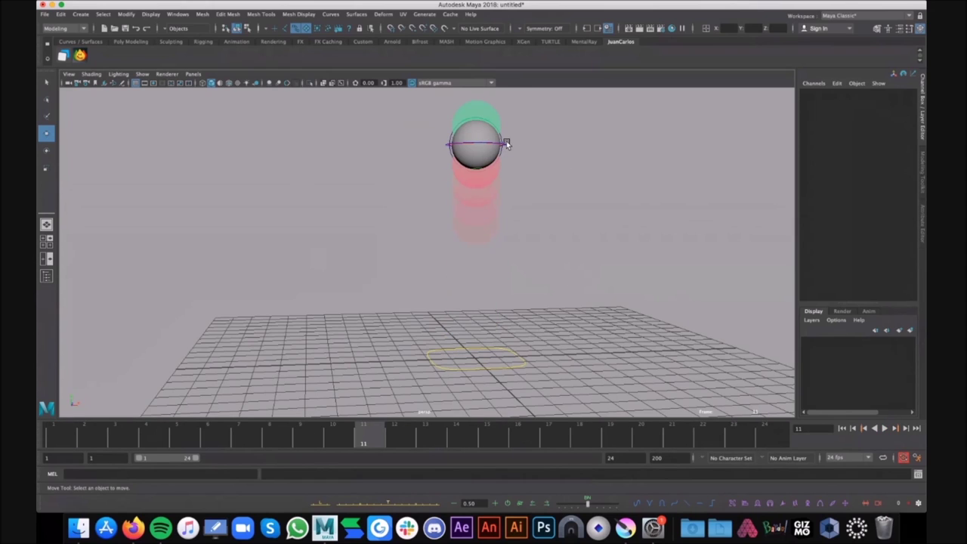
pyautogui.keyDown('alt'); pyautogui.moveTo(516, 147); pyautogui.dragTo(518, 172); pyautogui.keyUp('alt')
pyautogui.click(483, 160)
pyautogui.keyDown('alt'); pyautogui.moveTo(420, 162); pyautogui.dragTo(456, 168); pyautogui.keyUp('alt')
# Open the Graph Editor on ball_move_ctrl and frame its Translate Y curve across frames 1 to 24
pyautogui.press('e')
pyautogui.press('w')
pyautogui.click(177, 14)
pyautogui.moveTo(215, 59)
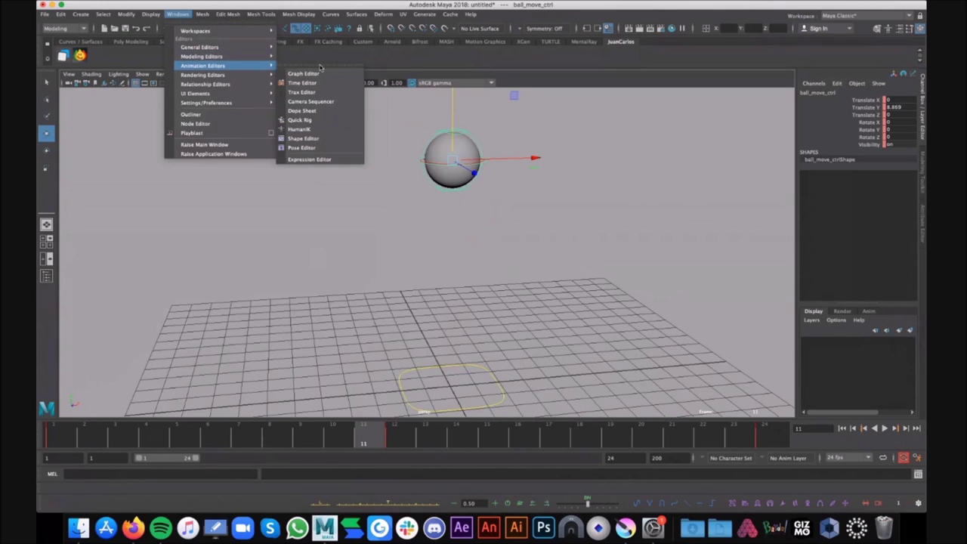
pyautogui.click(325, 71)
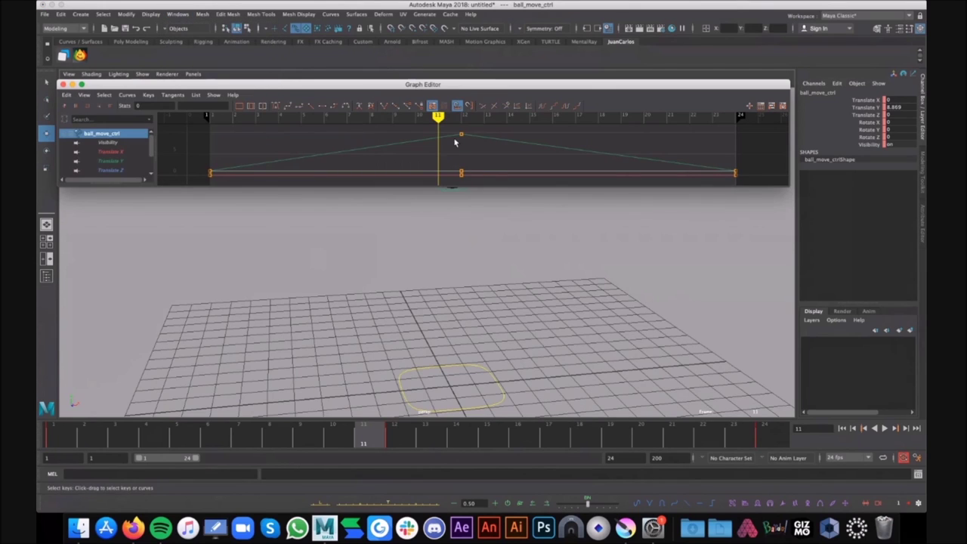
pyautogui.click(461, 135)
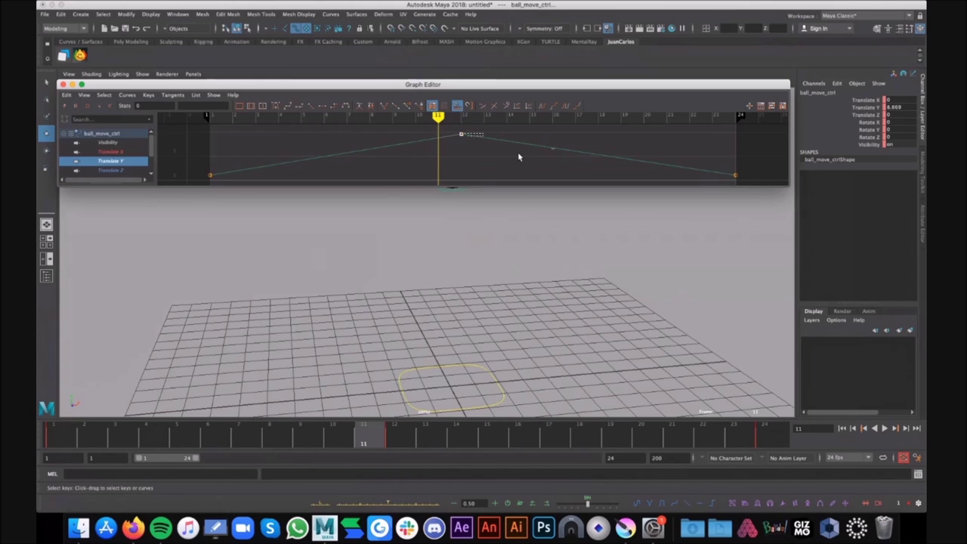
pyautogui.press('f')
pyautogui.press('a')
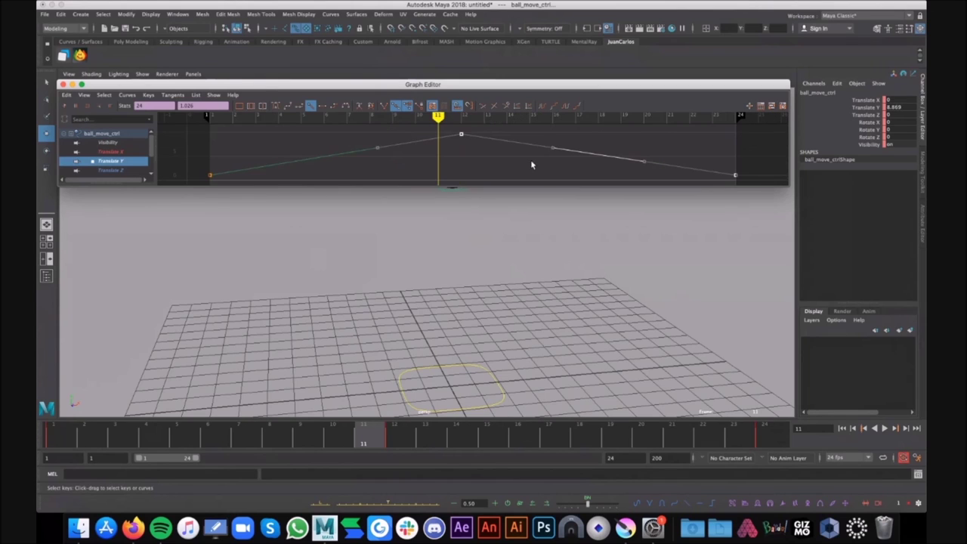
# Enlarge the Graph Editor and give the Translate Y keys spline tangents for a smooth arc peaking at frame 12
pyautogui.moveTo(786, 186); pyautogui.dragTo(786, 254)
pyautogui.press('a')
pyautogui.keyDown('alt'); pyautogui.moveTo(483, 201); pyautogui.dragTo(540, 220, button='right'); pyautogui.keyUp('alt')
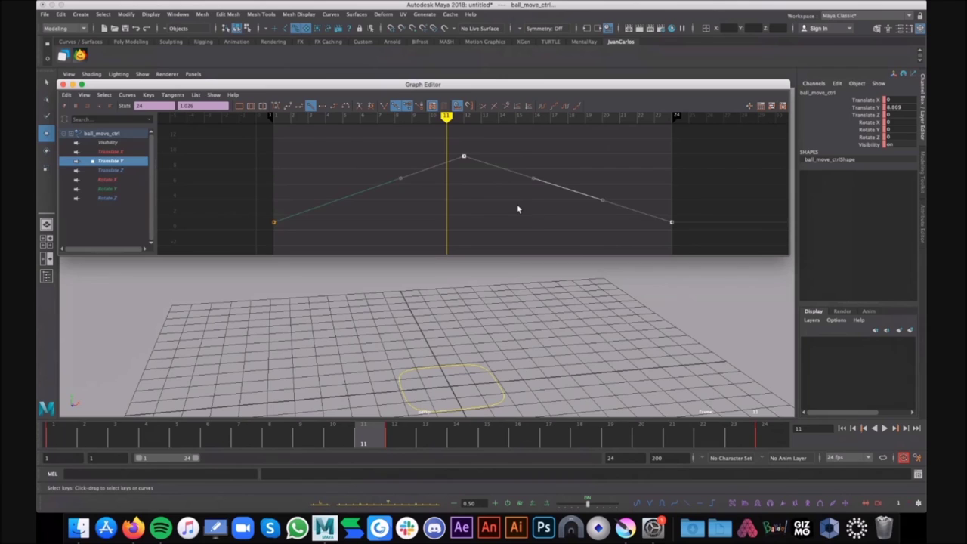
pyautogui.click(492, 206)
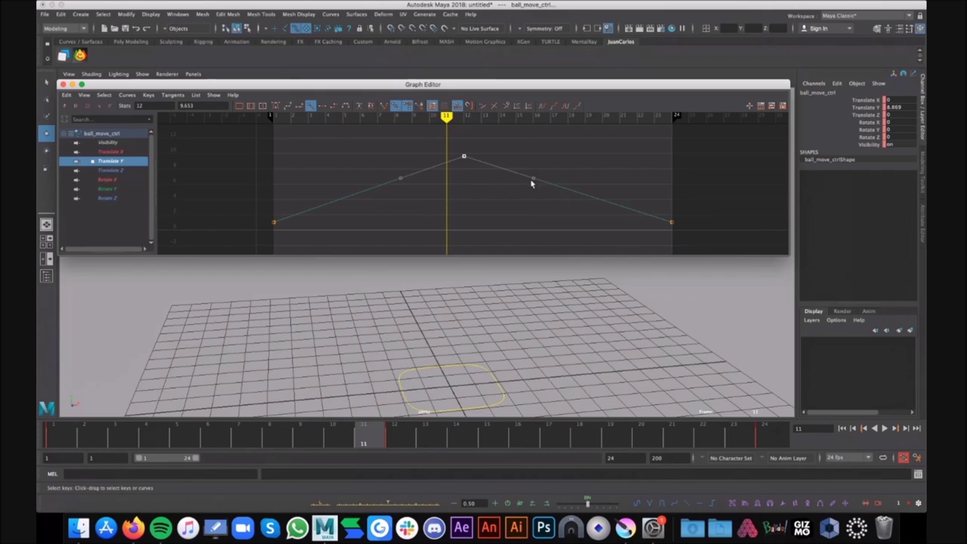
pyautogui.click(327, 204)
pyautogui.moveTo(324, 218); pyautogui.dragTo(365, 199, button='middle')
pyautogui.hotkey('ctrl', 'z')
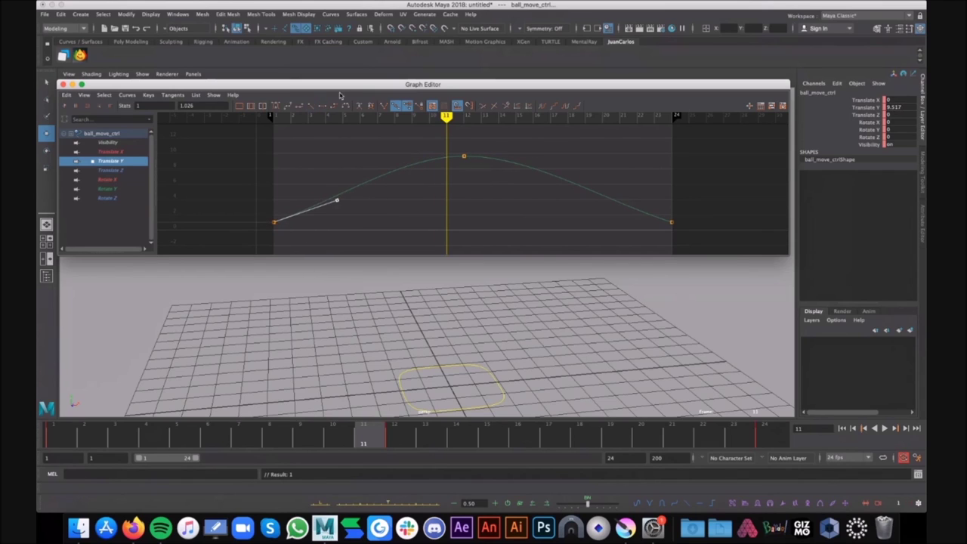
# Break the tangents and steepen the first and last keys' handles for sharp ground contacts
pyautogui.click(387, 104)
pyautogui.moveTo(323, 182); pyautogui.dragTo(282, 220, button='middle')
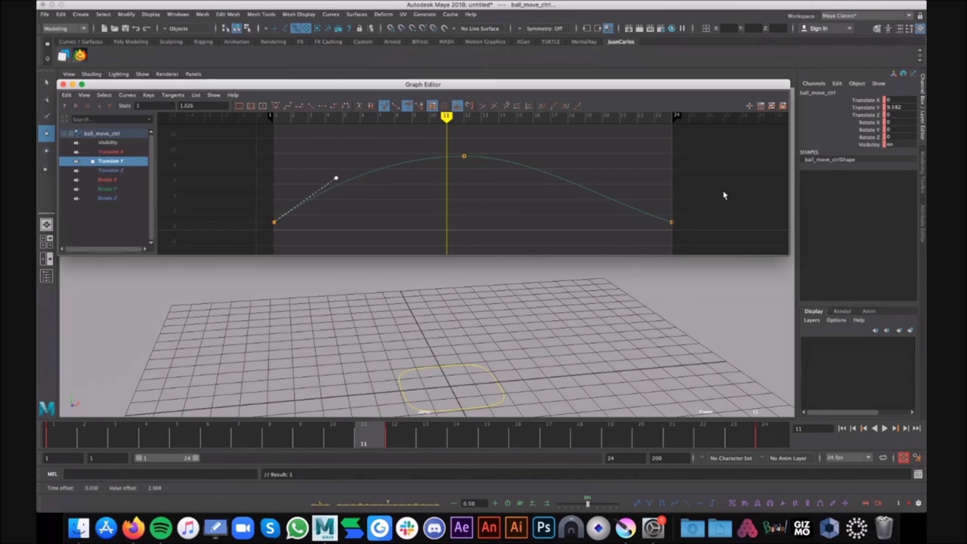
pyautogui.click(615, 215)
pyautogui.moveTo(578, 205); pyautogui.dragTo(567, 186, button='middle')
# Lengthen the frame-12 peak tangents for longer hang time, then close the Graph Editor and play
pyautogui.click(464, 155)
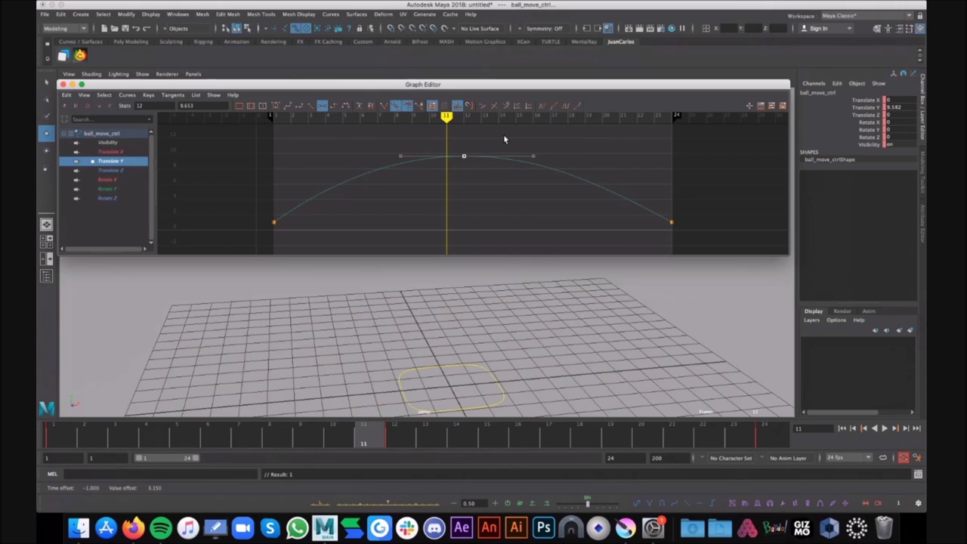
pyautogui.moveTo(546, 172); pyautogui.dragTo(560, 171, button='middle')
pyautogui.click(424, 155)
pyautogui.click(580, 434)
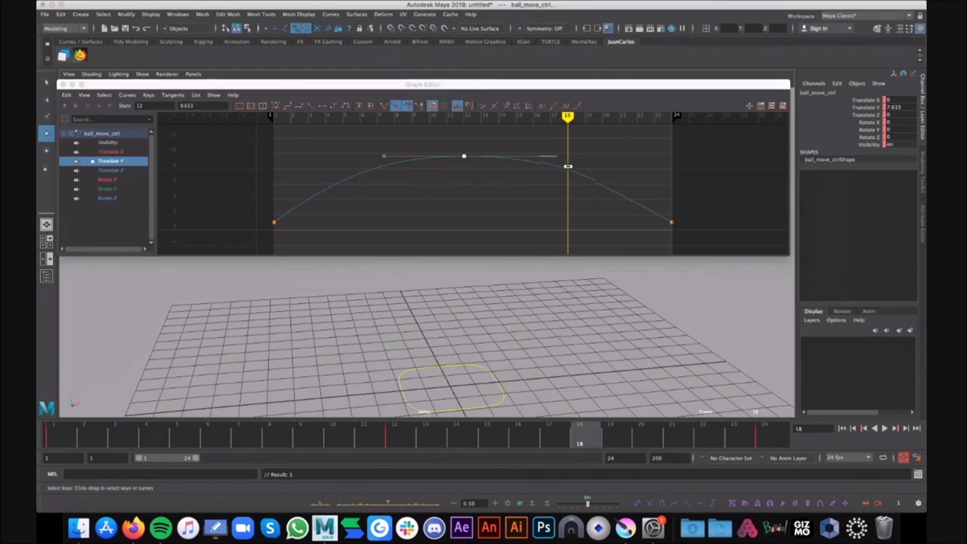
pyautogui.moveTo(550, 157); pyautogui.dragTo(567, 157)
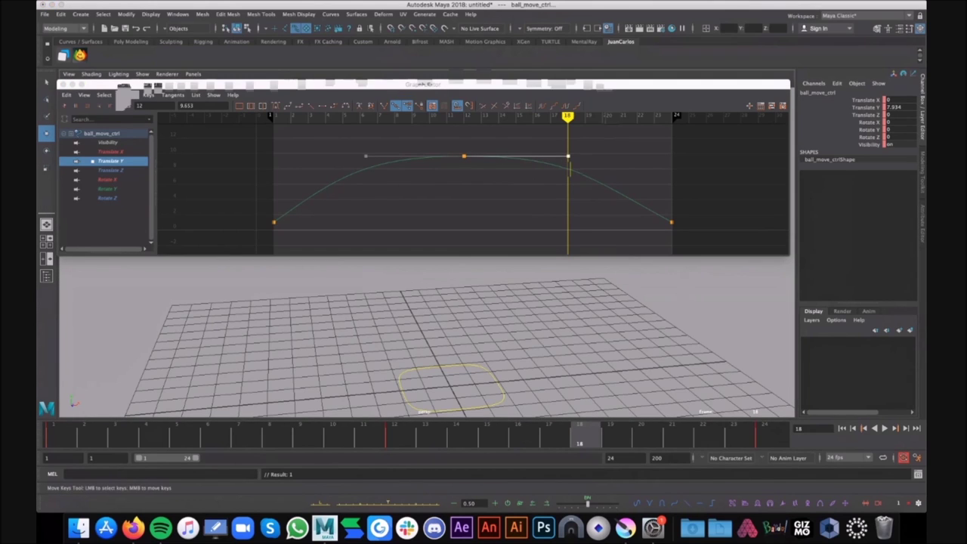
pyautogui.click(912, 138)
pyautogui.click(672, 255)
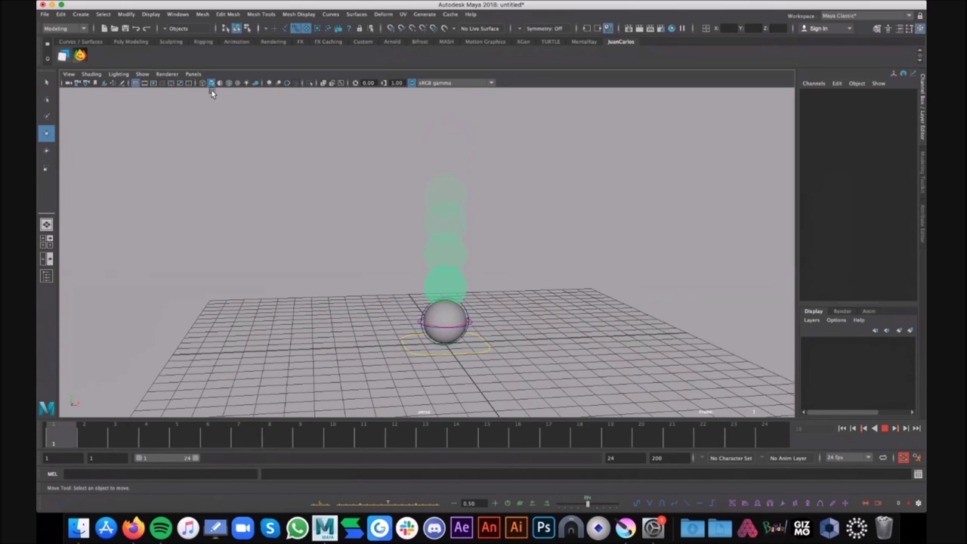
# Turn off NURBS Curves in the viewport Show menu to hide the control curves
pyautogui.click(167, 74)
pyautogui.click(188, 88)
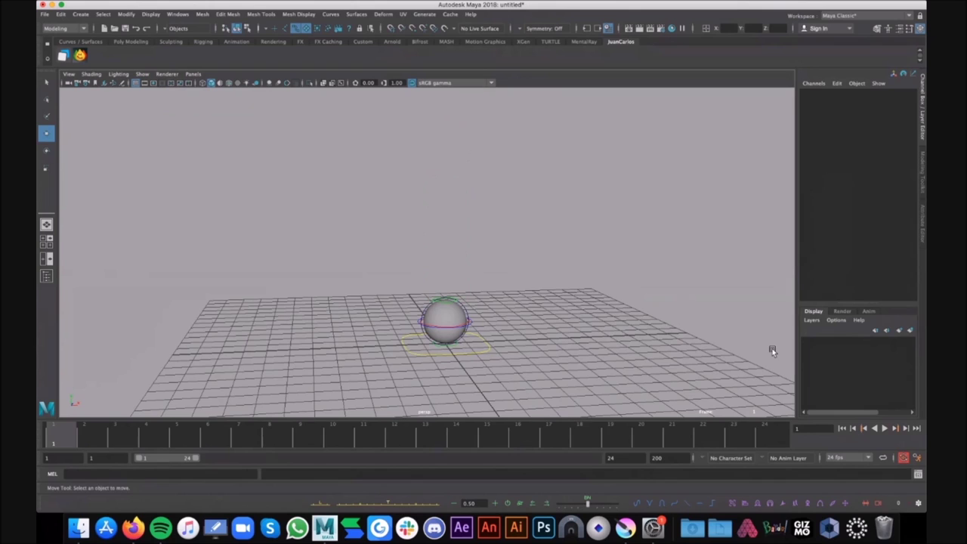
pyautogui.click(885, 427)
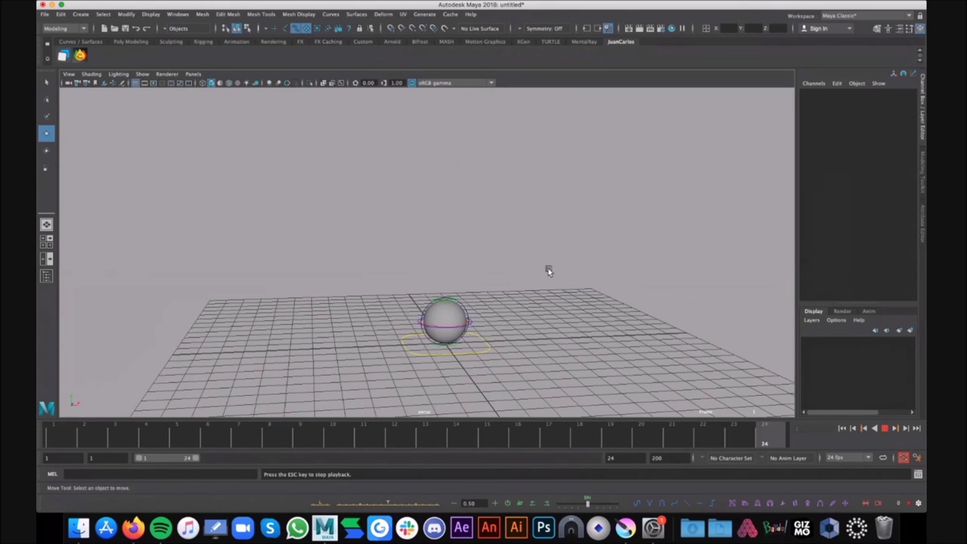
pyautogui.click(142, 74)
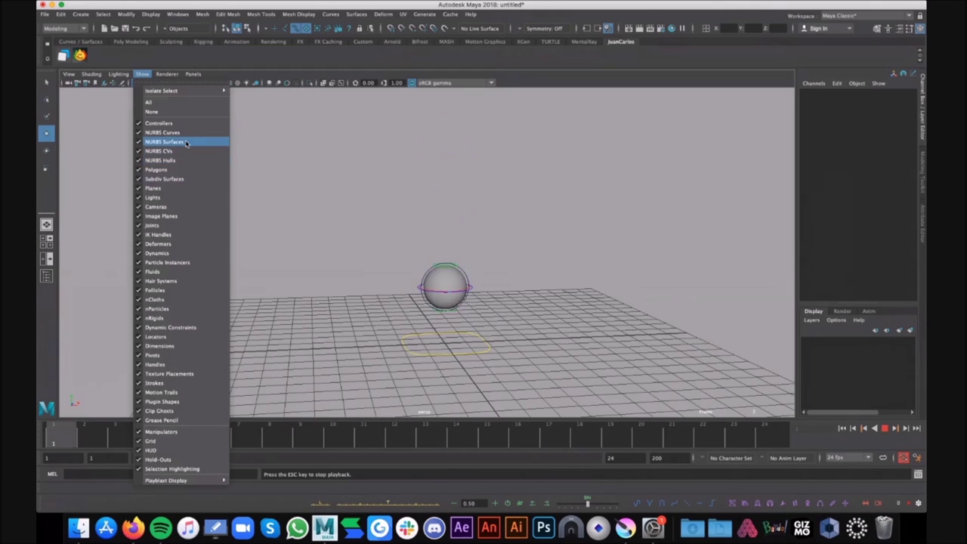
pyautogui.click(648, 263)
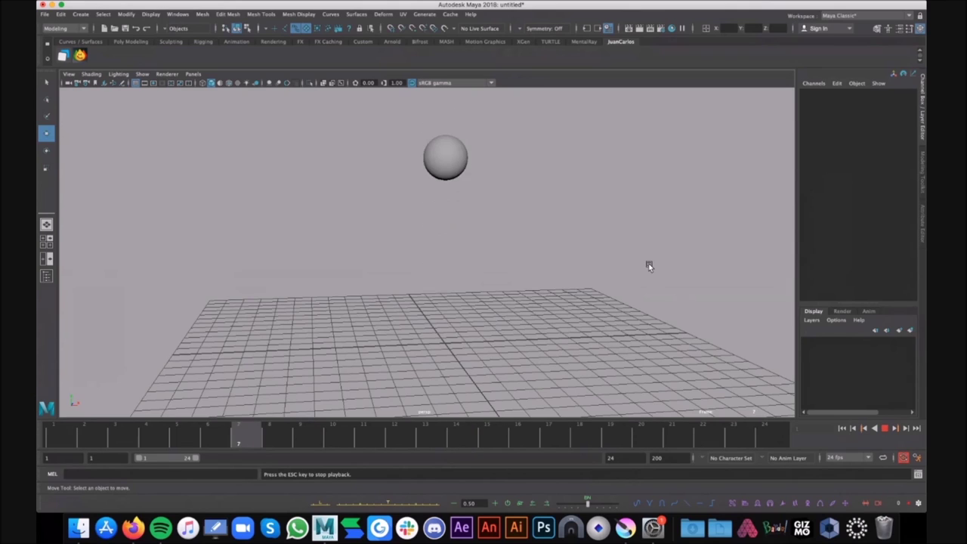
# Stop playback, select the ball and scrub frames 12 to 17 to review its fall
pyautogui.press('Escape')
pyautogui.click(425, 436)
pyautogui.click(457, 136)
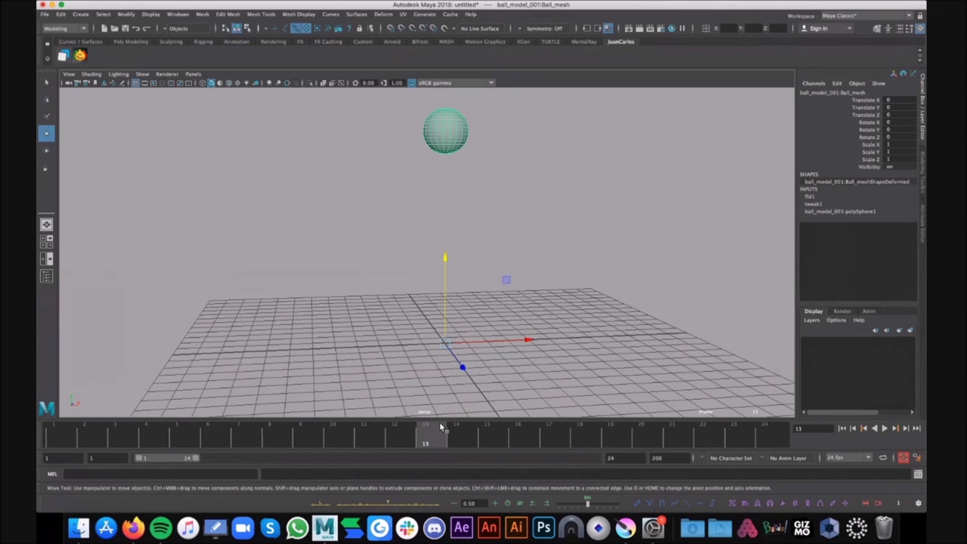
pyautogui.moveTo(436, 427); pyautogui.dragTo(456, 435)
pyautogui.click(612, 260)
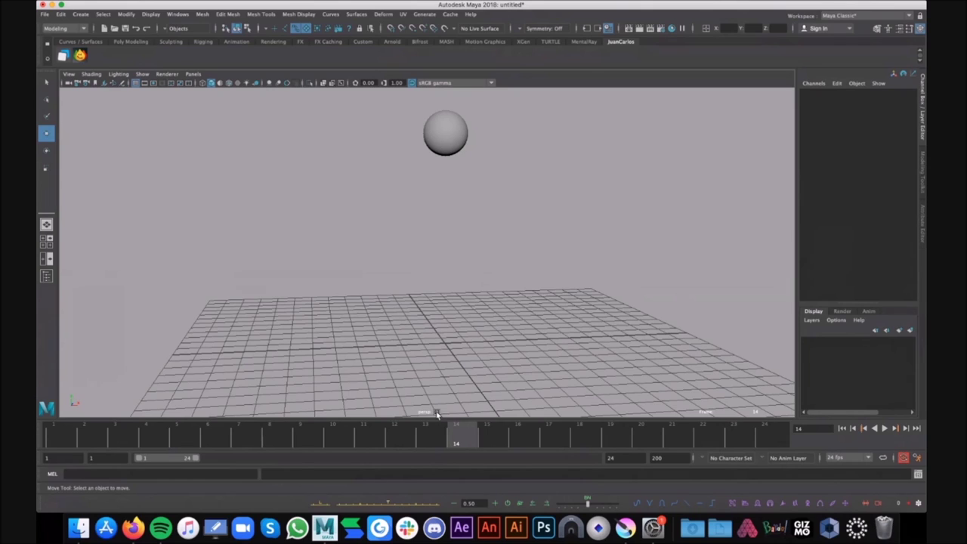
pyautogui.click(407, 437)
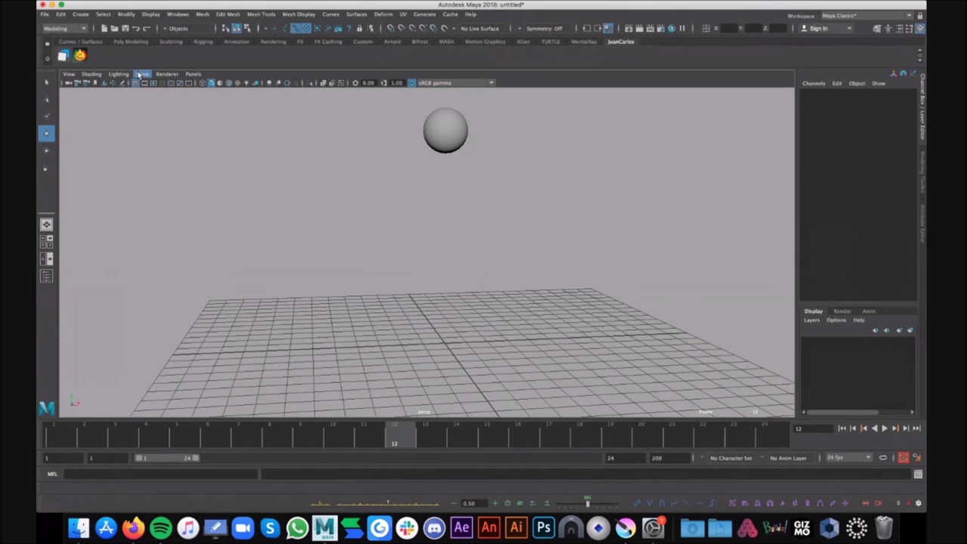
# Re-enable NURBS Curves, return to frame 1, move the camera closer and select ball_top_ctrl
pyautogui.click(167, 74)
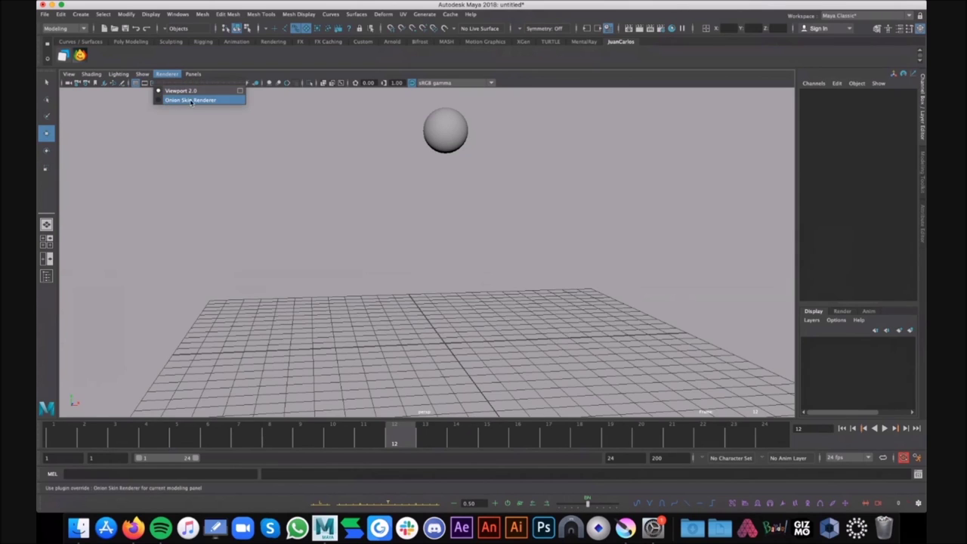
pyautogui.click(142, 74)
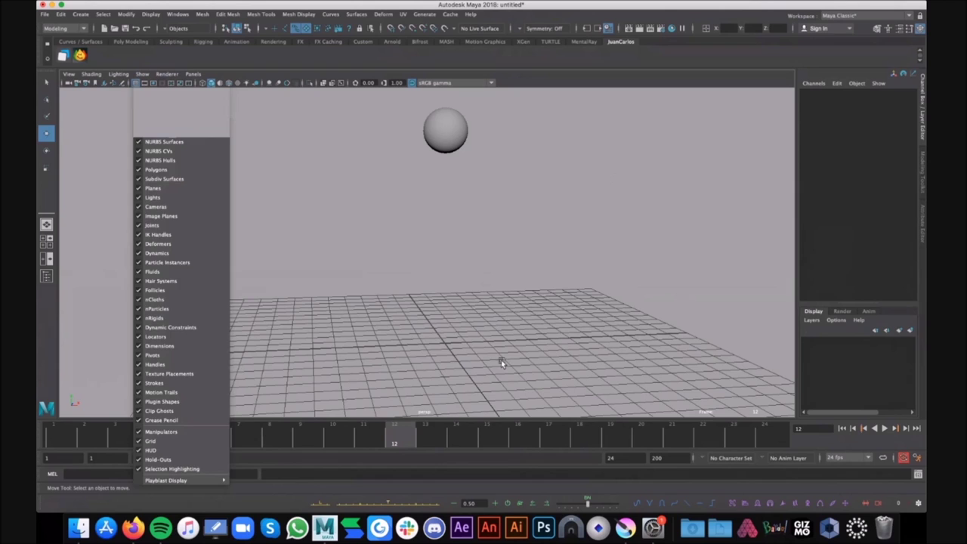
pyautogui.click(187, 438)
pyautogui.hotkey('alt', 'shift', 'v')
pyautogui.keyDown('alt'); pyautogui.moveTo(531, 283); pyautogui.dragTo(432, 167); pyautogui.keyUp('alt')
pyautogui.click(423, 258)
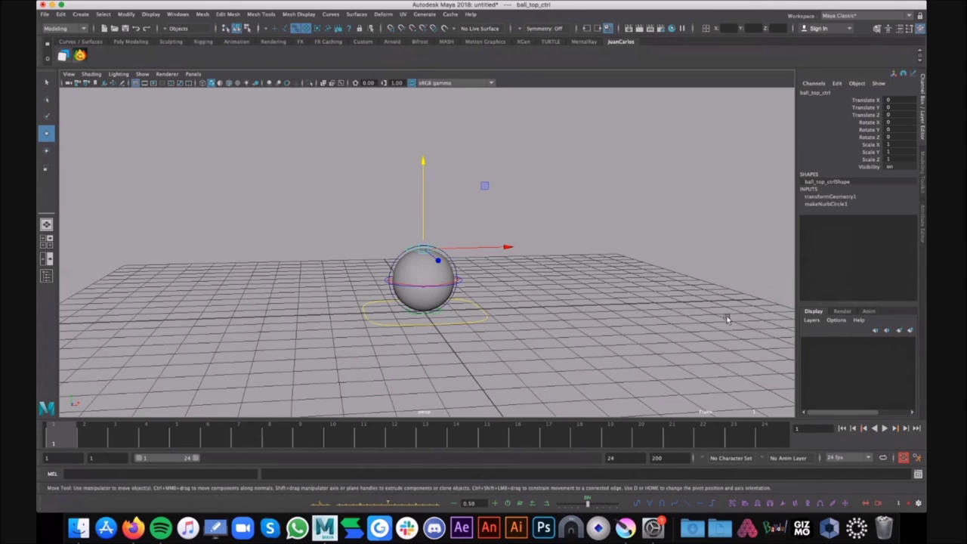
pyautogui.moveTo(502, 236)
pyautogui.keyDown('alt'); pyautogui.mouseDown()
pyautogui.moveTo(488, 227)
pyautogui.moveTo(507, 230)
pyautogui.mouseUp(); pyautogui.keyUp('alt')
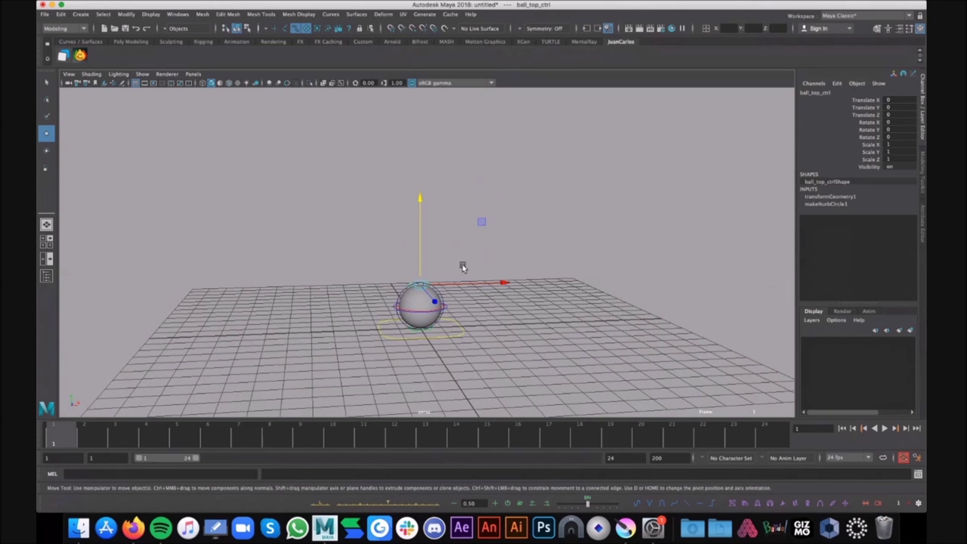
# Scrub the bounce, then lower ball_top_ctrl to squash the ball and key it at frame 24
pyautogui.keyDown('alt'); pyautogui.moveTo(486, 274); pyautogui.dragTo(496, 273); pyautogui.keyUp('alt')
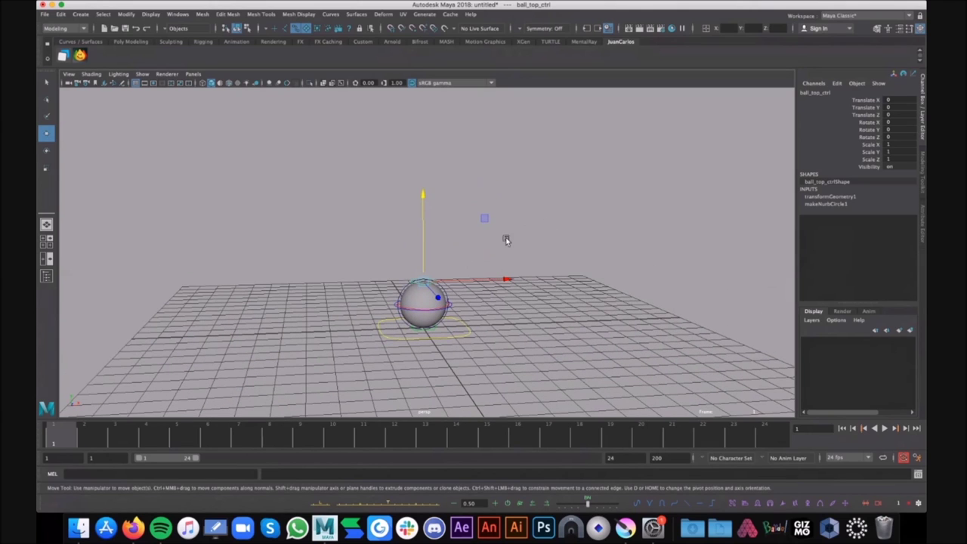
pyautogui.keyDown('alt'); pyautogui.moveTo(540, 240); pyautogui.dragTo(531, 242); pyautogui.keyUp('alt')
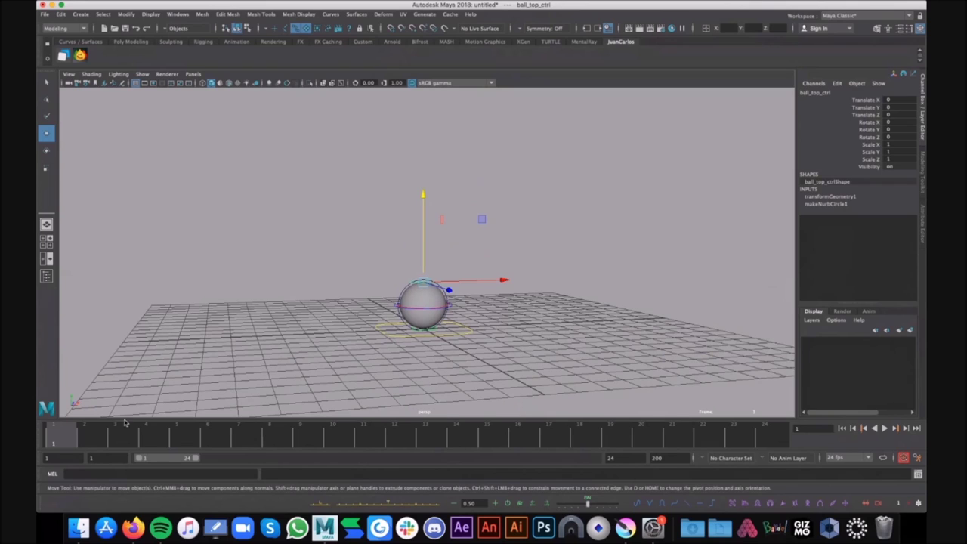
pyautogui.moveTo(75, 437); pyautogui.dragTo(359, 440)
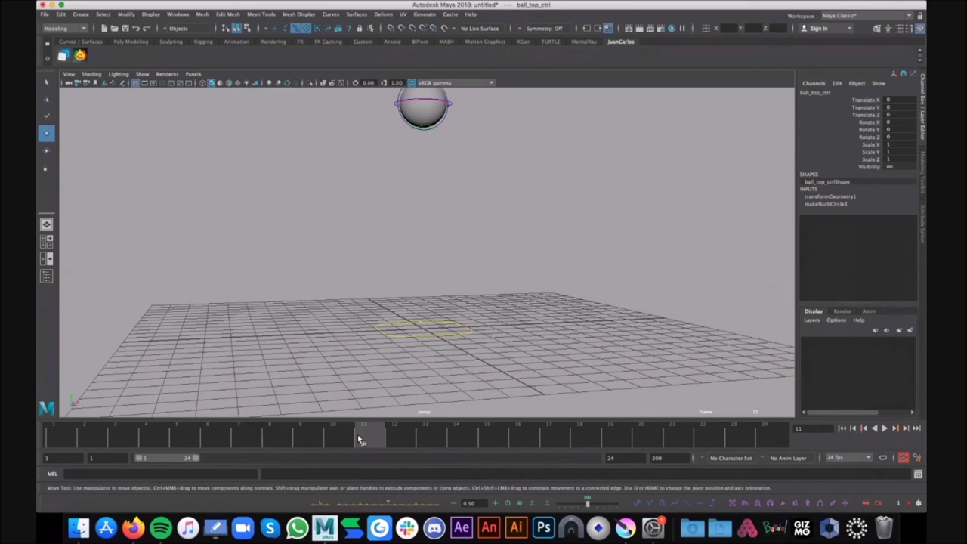
pyautogui.moveTo(484, 437); pyautogui.dragTo(765, 435)
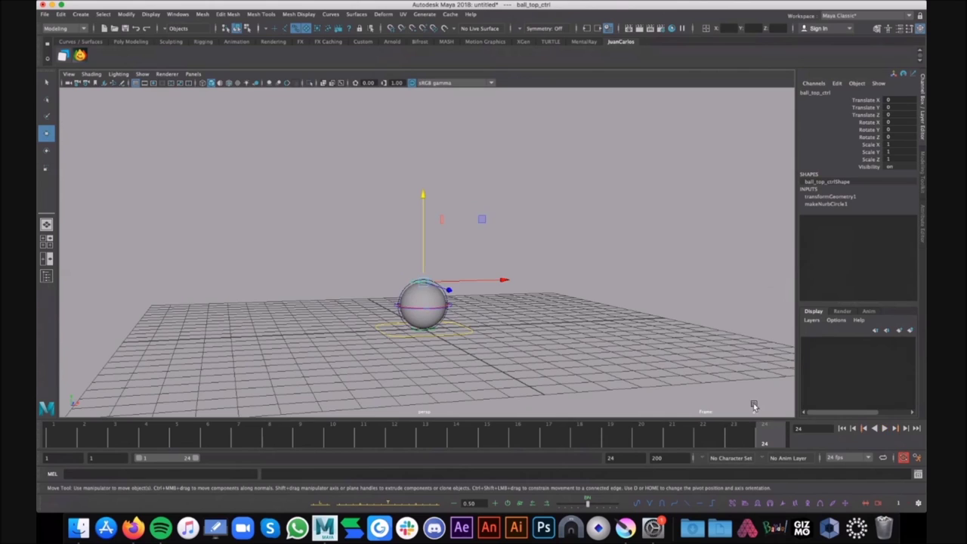
pyautogui.keyDown('alt'); pyautogui.moveTo(473, 244); pyautogui.dragTo(532, 255); pyautogui.keyUp('alt')
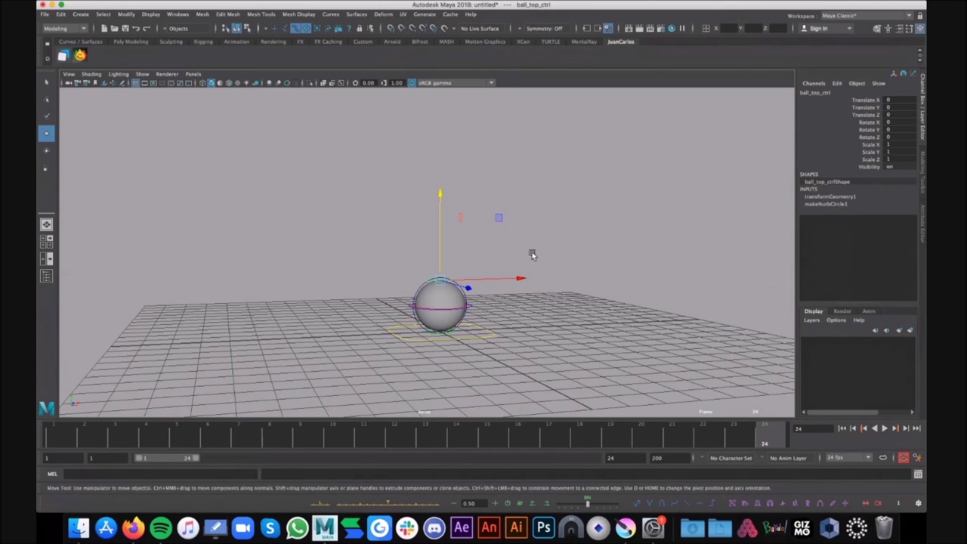
pyautogui.keyDown('alt'); pyautogui.moveTo(495, 231); pyautogui.dragTo(527, 250); pyautogui.keyUp('alt')
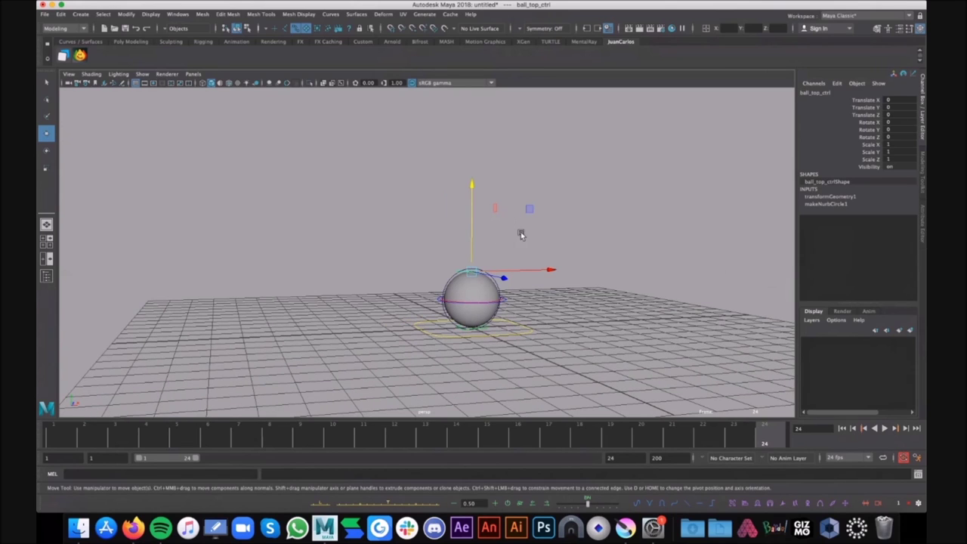
pyautogui.keyDown('alt'); pyautogui.moveTo(521, 231); pyautogui.dragTo(514, 232, button='middle'); pyautogui.keyUp('alt')
pyautogui.press('s')
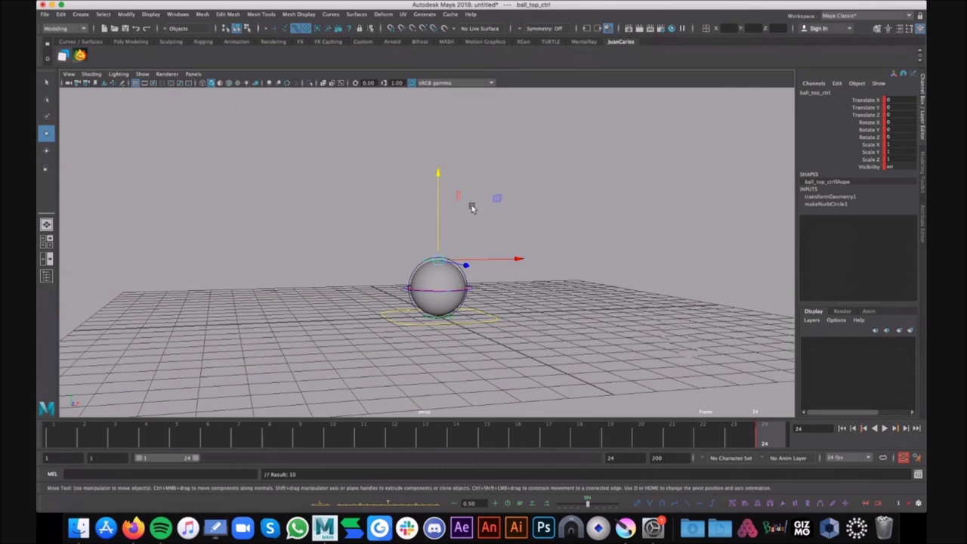
pyautogui.moveTo(438, 173); pyautogui.dragTo(441, 183)
pyautogui.press('s')
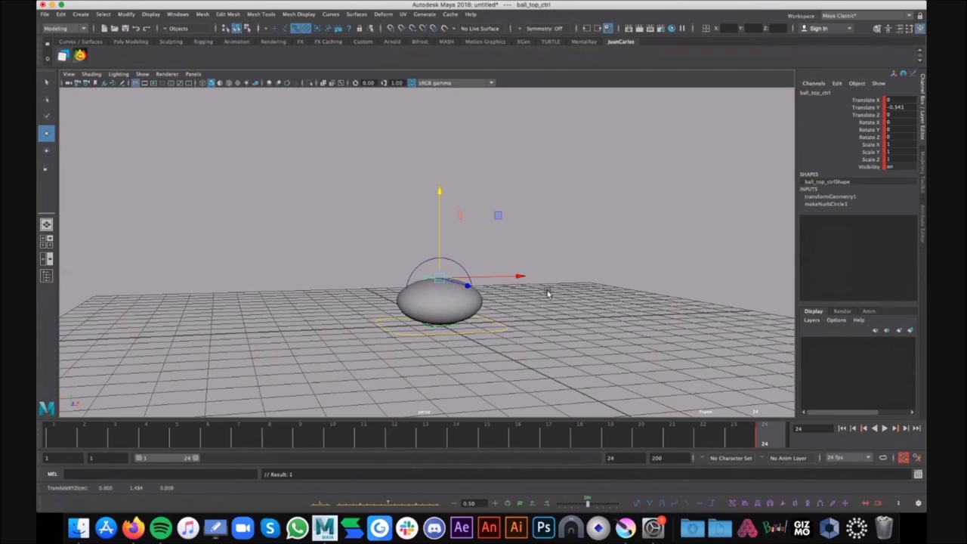
# Key the same squashed pose at frame 1 and scrub frames 1 to 15 to review
pyautogui.click(54, 432)
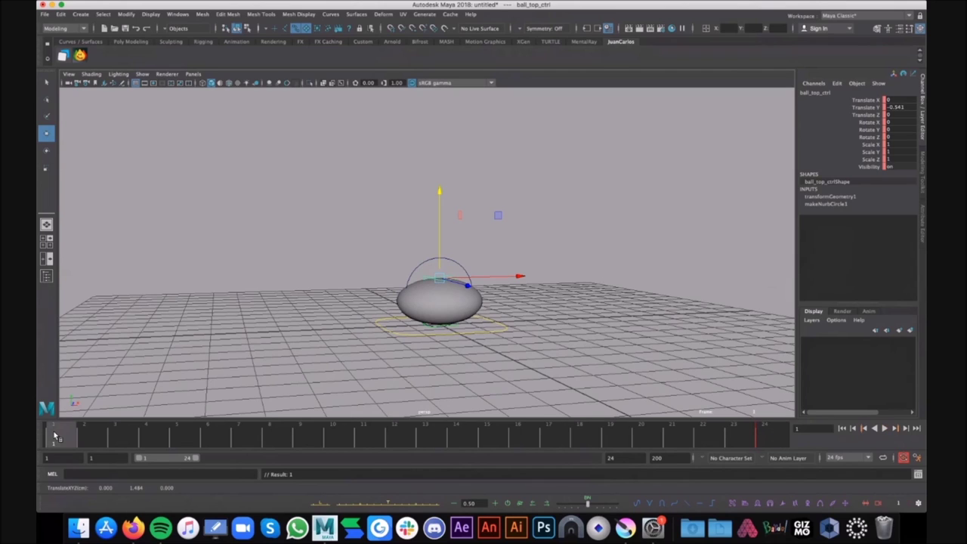
pyautogui.press('s')
pyautogui.scroll(-2, 530, 273)
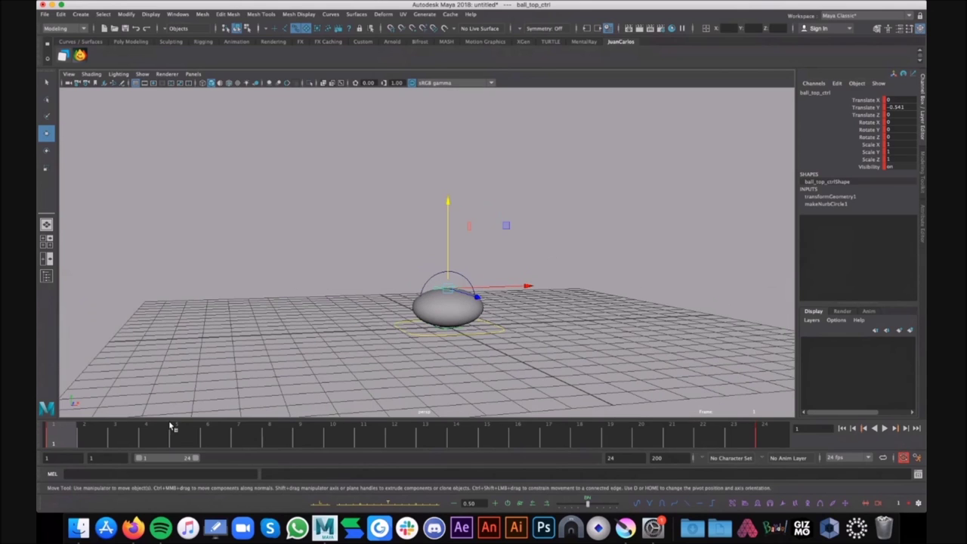
pyautogui.moveTo(78, 440); pyautogui.dragTo(299, 434)
pyautogui.keyDown('alt'); pyautogui.moveTo(484, 249); pyautogui.dragTo(190, 406); pyautogui.keyUp('alt')
pyautogui.moveTo(300, 436); pyautogui.dragTo(332, 362)
pyautogui.keyDown('alt'); pyautogui.moveTo(550, 274); pyautogui.dragTo(531, 267); pyautogui.keyUp('alt')
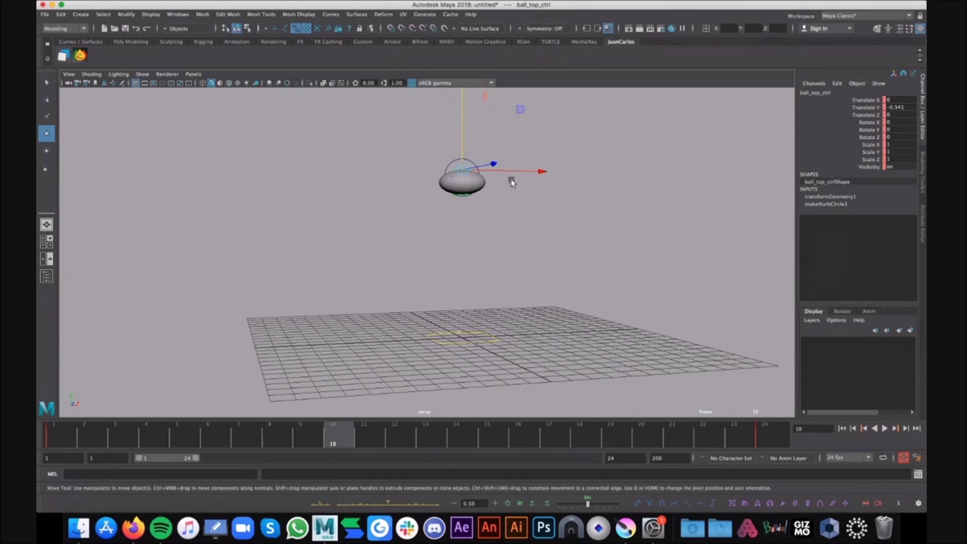
pyautogui.keyDown('alt'); pyautogui.moveTo(510, 182); pyautogui.dragTo(499, 203, button='middle'); pyautogui.keyUp('alt')
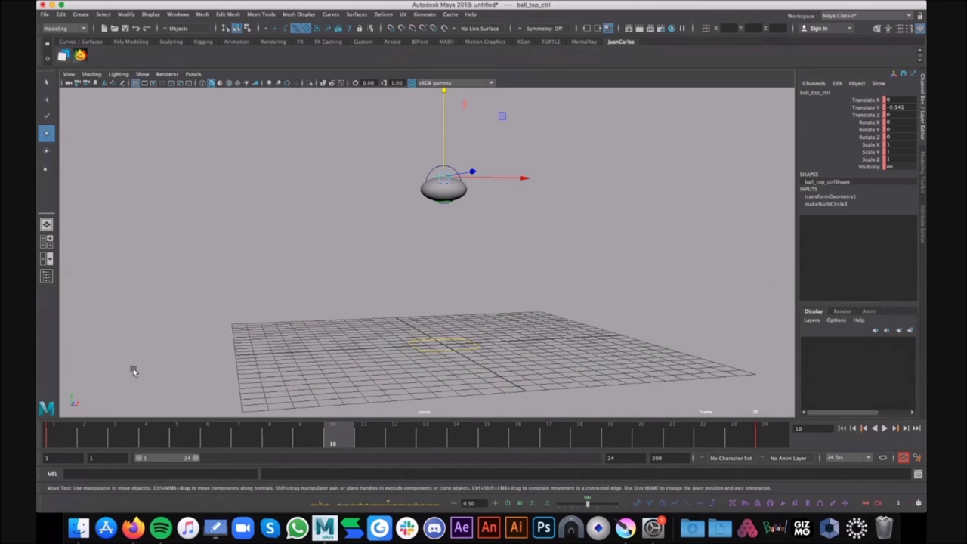
# Scrub the full bounce, then at frame 2 raise ball_top_ctrl to stretch the ball (0.853)
pyautogui.click(74, 433)
pyautogui.moveTo(312, 427); pyautogui.dragTo(792, 410)
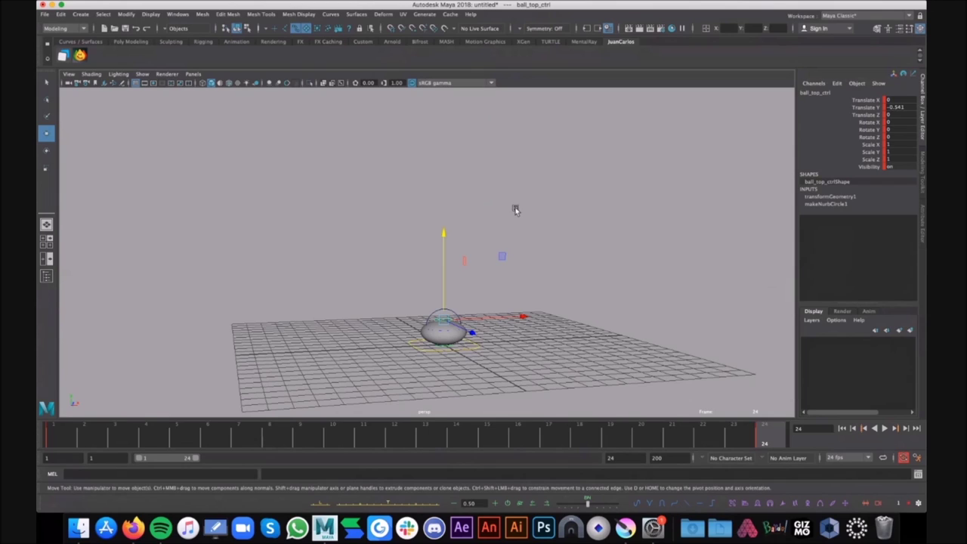
pyautogui.click(51, 434)
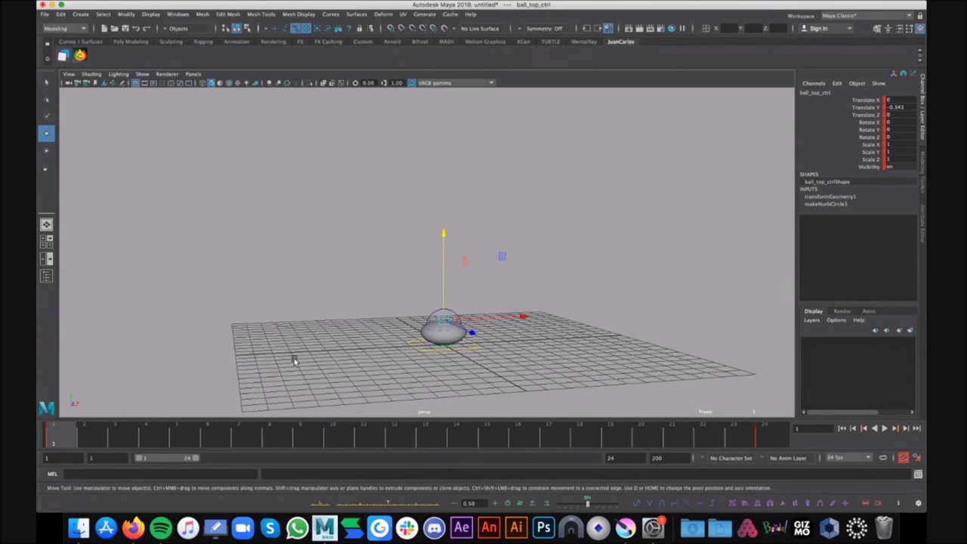
pyautogui.hotkey('alt', '.')
pyautogui.moveTo(442, 210); pyautogui.dragTo(521, 248)
pyautogui.press('q')
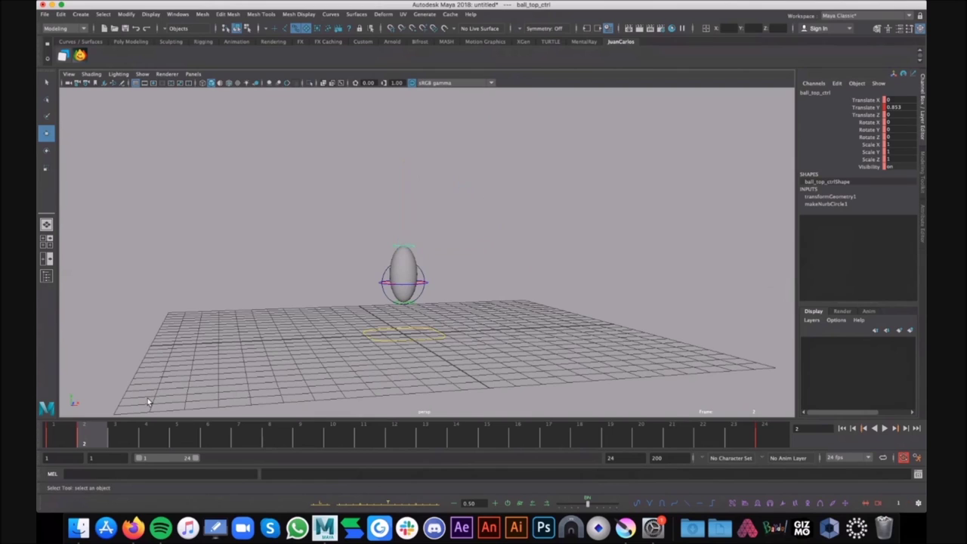
pyautogui.hotkey('alt', 'v')
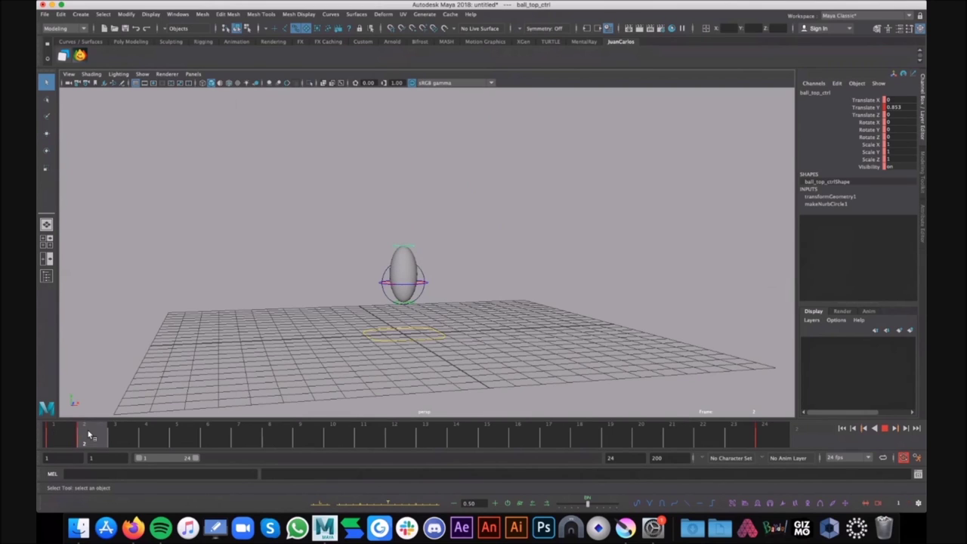
pyautogui.hotkey('alt', 'v')
pyautogui.keyDown('alt'); pyautogui.moveTo(476, 233); pyautogui.dragTo(516, 246, button='middle'); pyautogui.keyUp('alt')
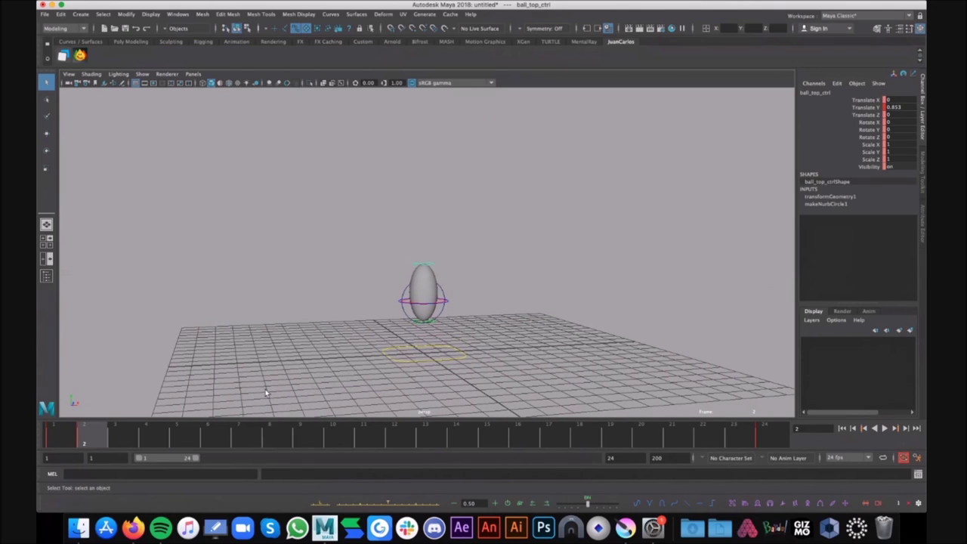
pyautogui.moveTo(103, 439); pyautogui.dragTo(165, 436)
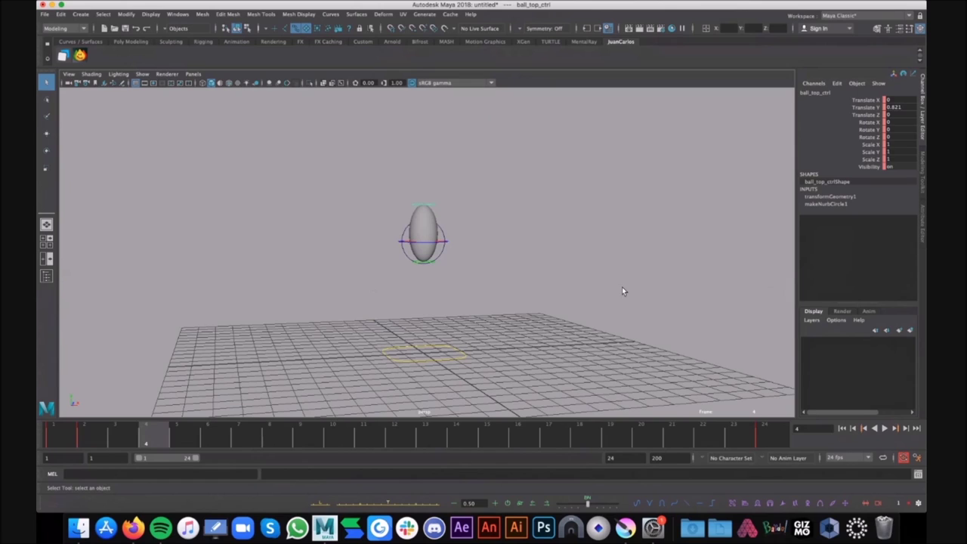
pyautogui.moveTo(184, 436)
pyautogui.mouseDown()
pyautogui.moveTo(431, 438)
pyautogui.moveTo(95, 439)
pyautogui.moveTo(453, 441)
pyautogui.moveTo(84, 441)
pyautogui.mouseUp()
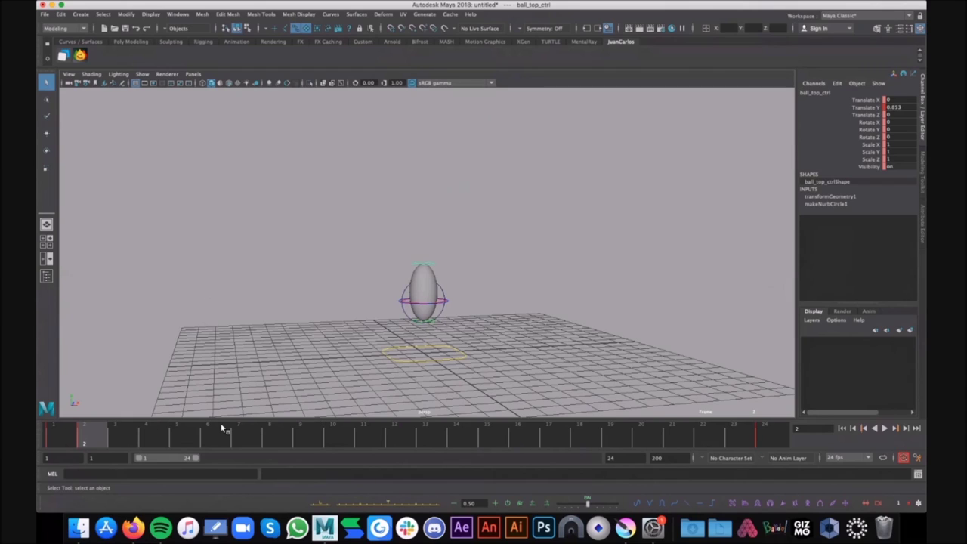
pyautogui.moveTo(111, 439)
pyautogui.mouseDown()
pyautogui.moveTo(268, 445)
pyautogui.moveTo(237, 444)
pyautogui.mouseUp()
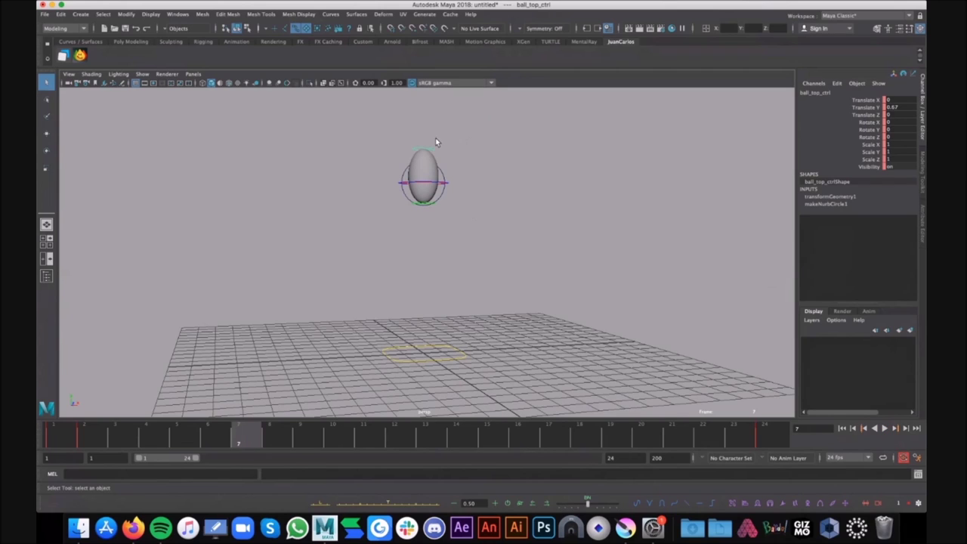
pyautogui.press('w')
# Lower ball_top_ctrl and set its Translate Y to 0 at frame 7
pyautogui.moveTo(418, 113); pyautogui.dragTo(426, 129)
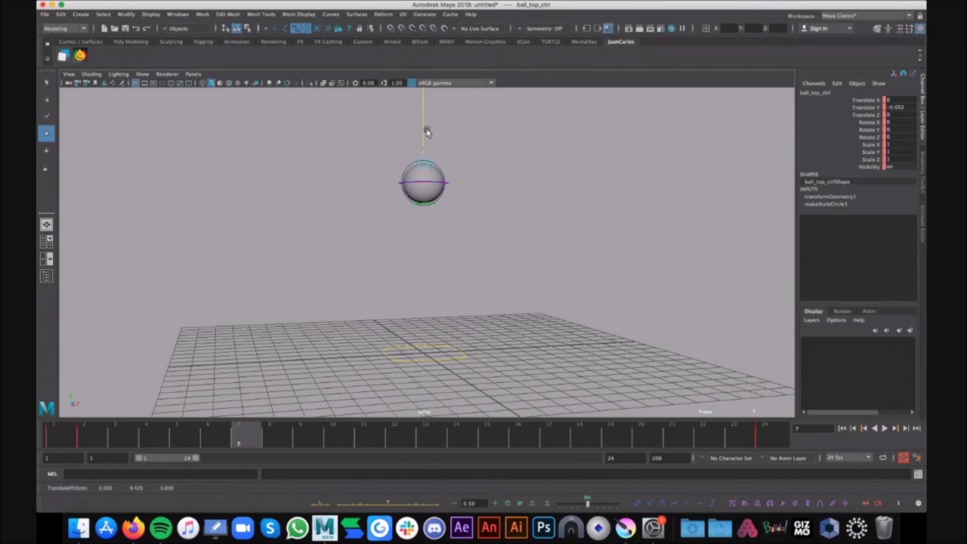
pyautogui.click(893, 106)
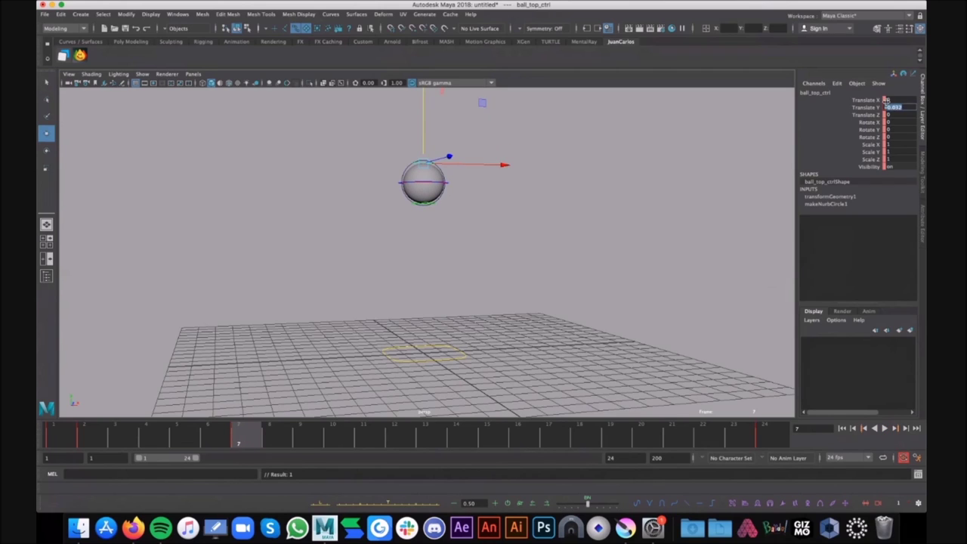
pyautogui.write('0')
pyautogui.press('Return')
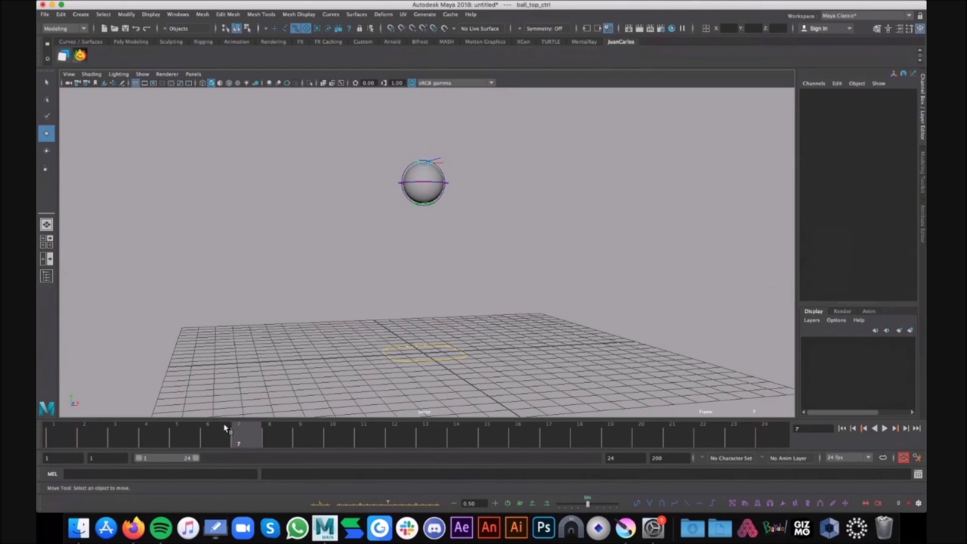
# Review the rise, key Translate Y 0 at frame 17, then scrub through to frame 20
pyautogui.click(63, 438)
pyautogui.moveTo(62, 438); pyautogui.dragTo(518, 437)
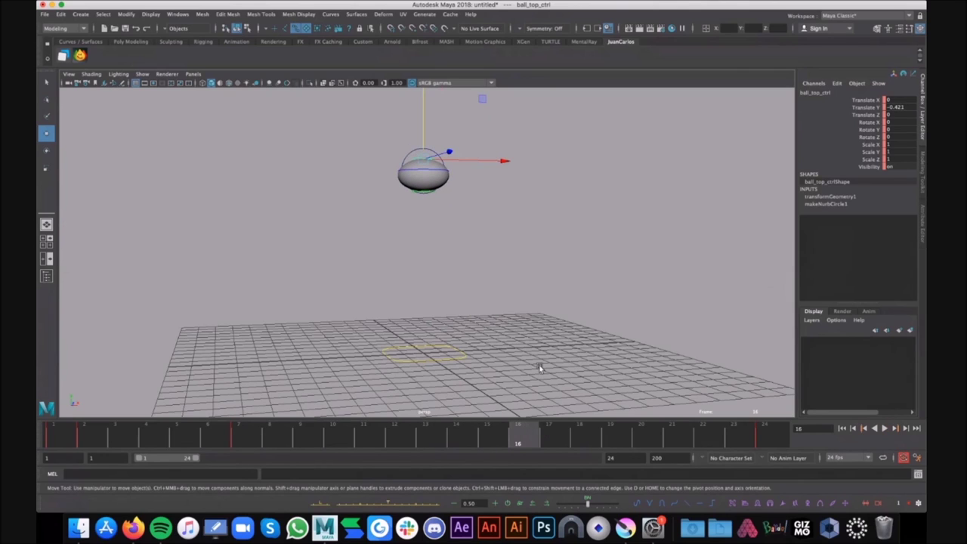
pyautogui.click(456, 438)
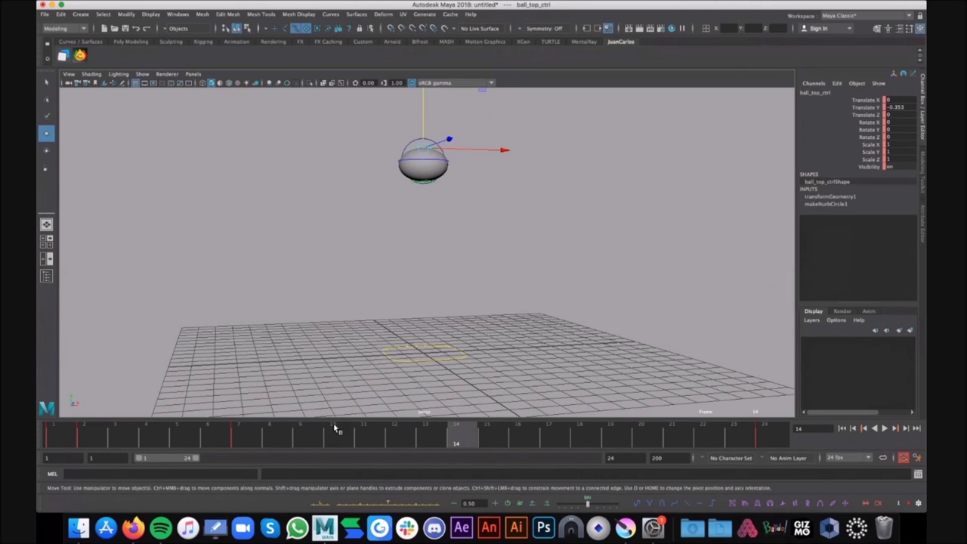
pyautogui.hotkey('alt', 'v')
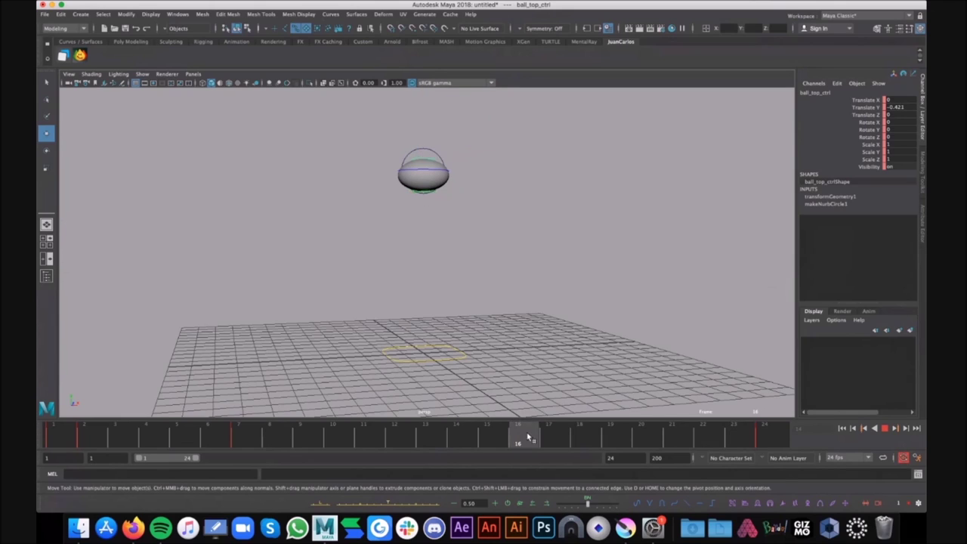
pyautogui.hotkey('alt', 'v')
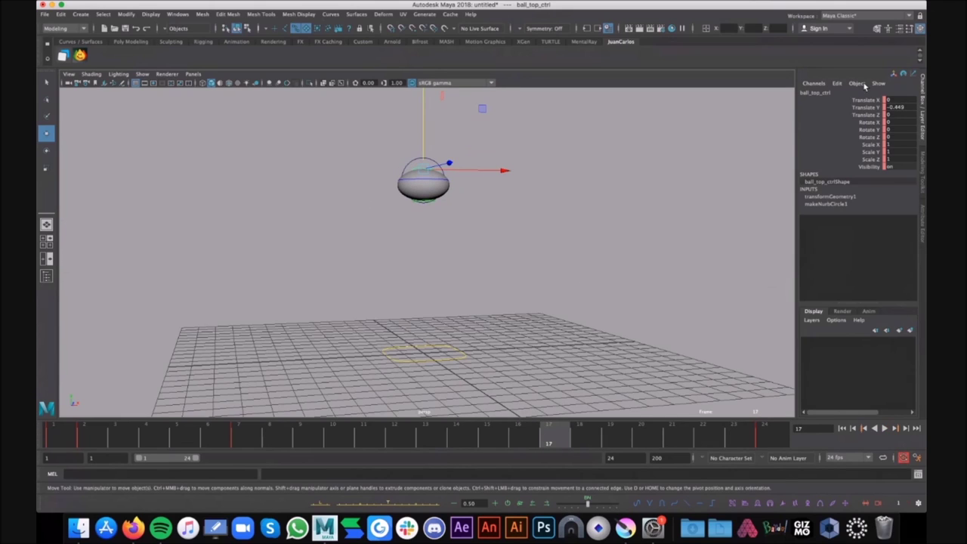
pyautogui.doubleClick(909, 109)
pyautogui.write('0')
pyautogui.press('Return')
pyautogui.moveTo(355, 438); pyautogui.dragTo(518, 431)
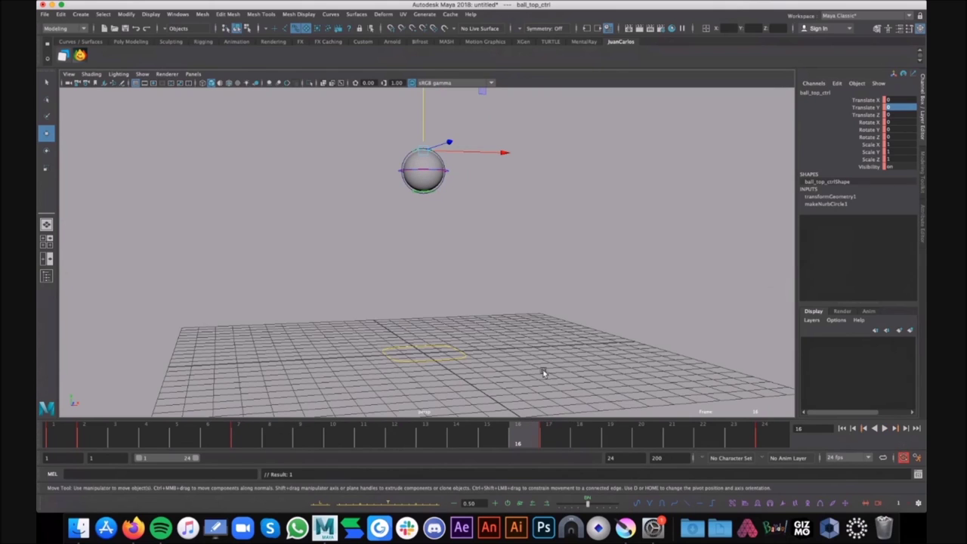
pyautogui.click(559, 437)
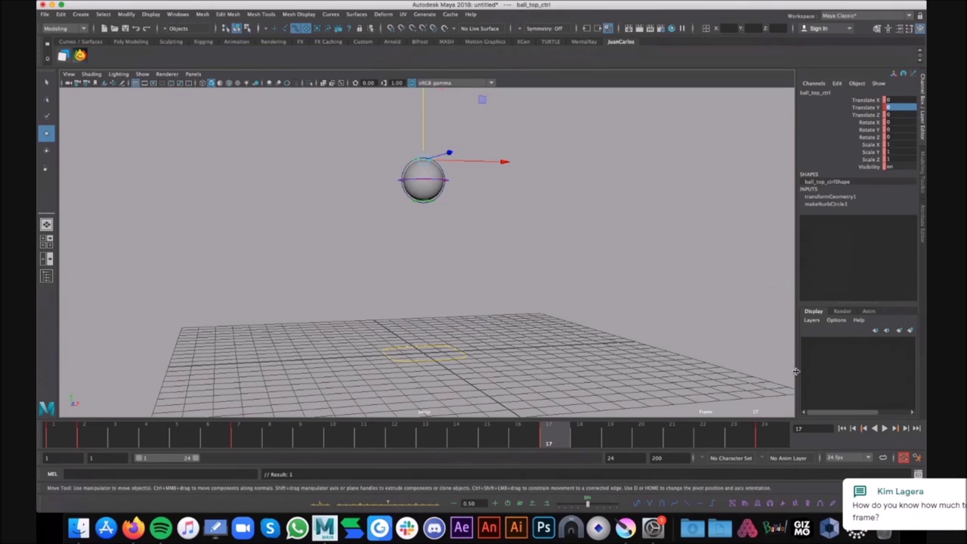
pyautogui.click(641, 436)
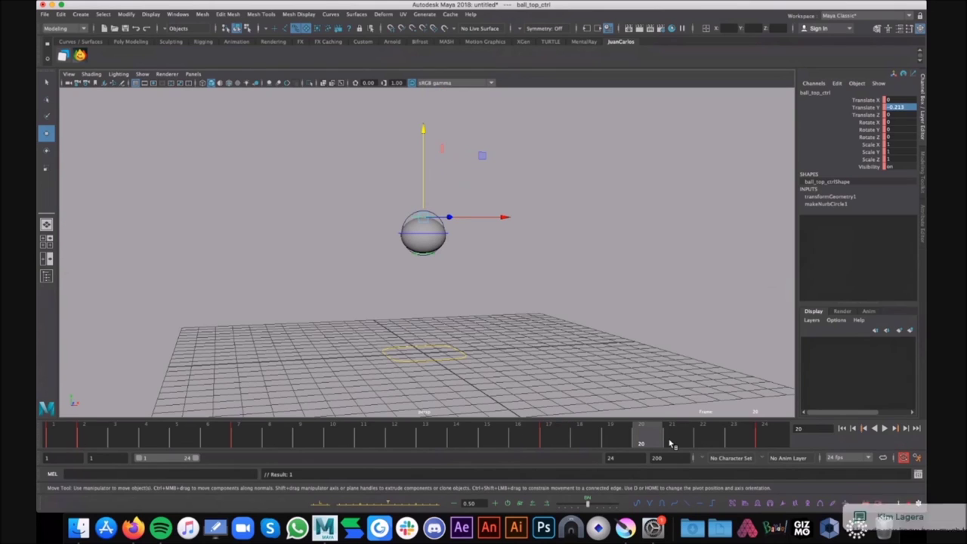
# Near frame 23, lift ball_top_ctrl along Y to Translate Y 1.35 to stretch the ball
pyautogui.moveTo(671, 441); pyautogui.dragTo(733, 437)
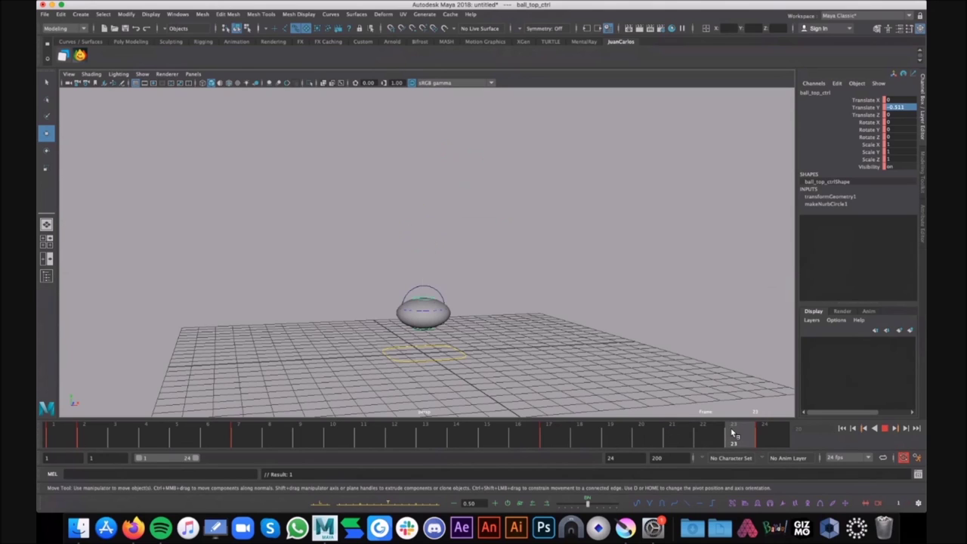
pyautogui.moveTo(420, 224); pyautogui.dragTo(420, 198)
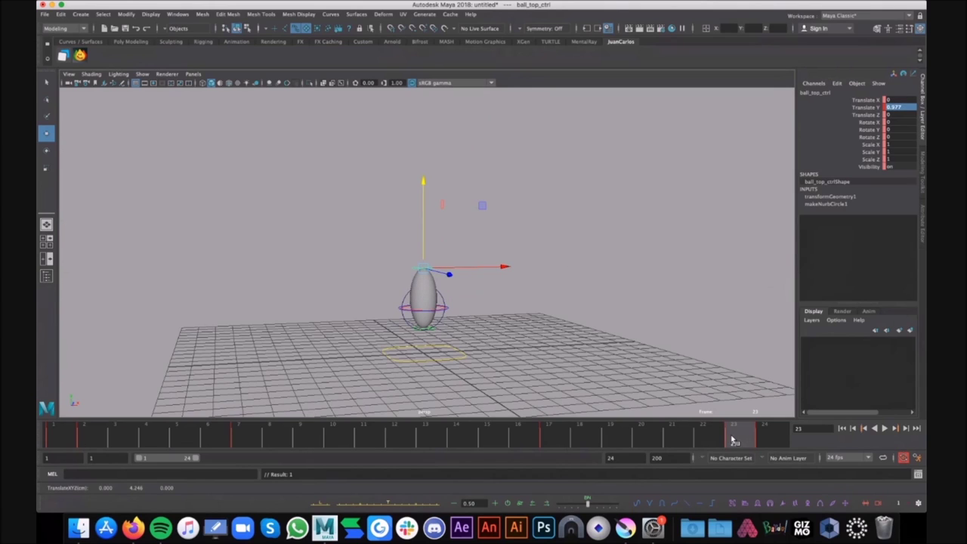
pyautogui.keyDown('alt'); pyautogui.moveTo(426, 300); pyautogui.dragTo(402, 303); pyautogui.keyUp('alt')
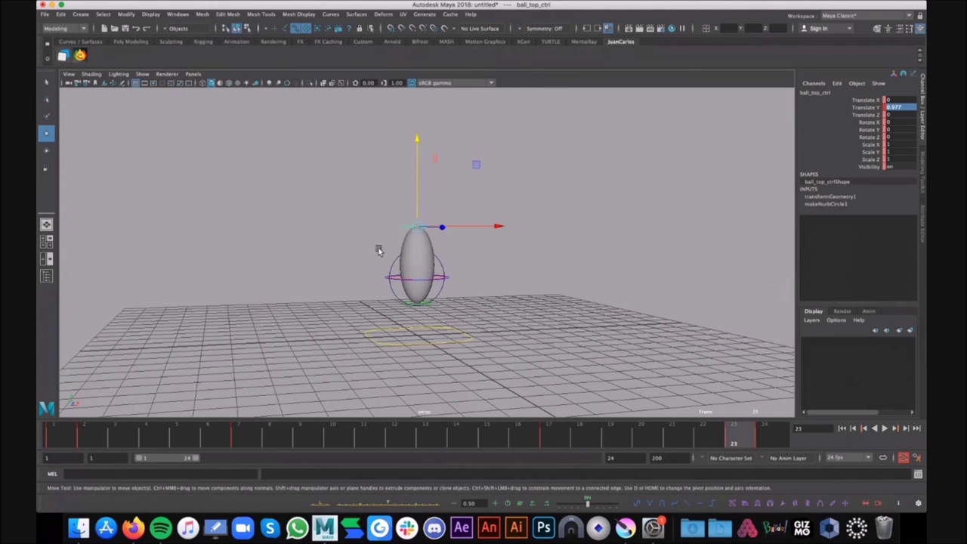
pyautogui.click(415, 159)
pyautogui.moveTo(415, 160); pyautogui.dragTo(415, 152)
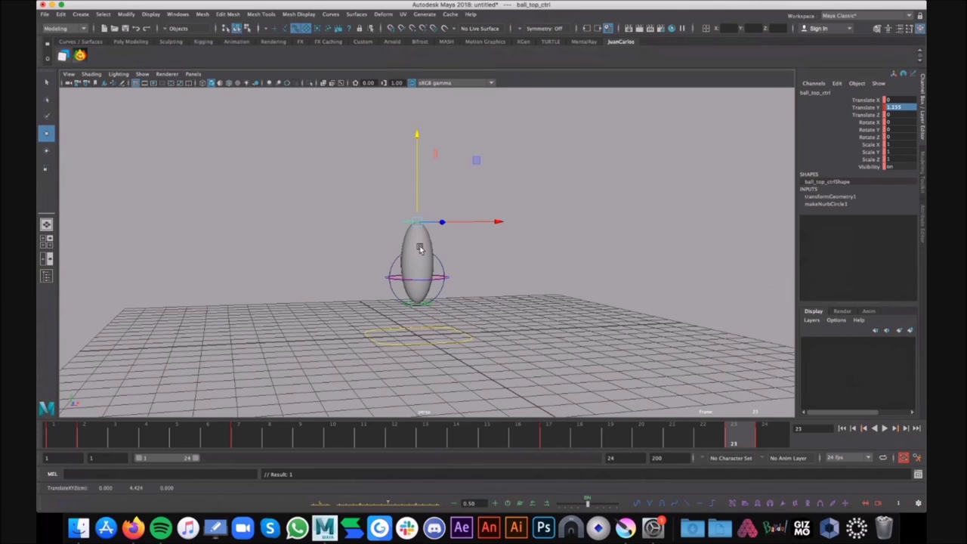
pyautogui.moveTo(420, 136); pyautogui.dragTo(415, 130)
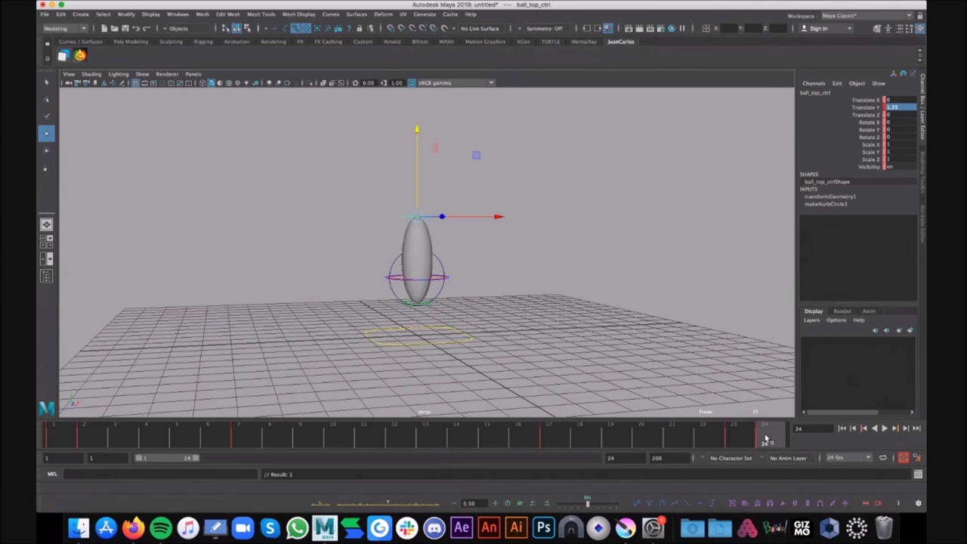
# Tumble the camera to face the ball frontally, checking the video call chat in between
pyautogui.keyDown('alt'); pyautogui.moveTo(537, 269); pyautogui.dragTo(511, 293, button='right'); pyautogui.keyUp('alt')
pyautogui.keyDown('alt'); pyautogui.moveTo(511, 293); pyautogui.dragTo(550, 279); pyautogui.keyUp('alt')
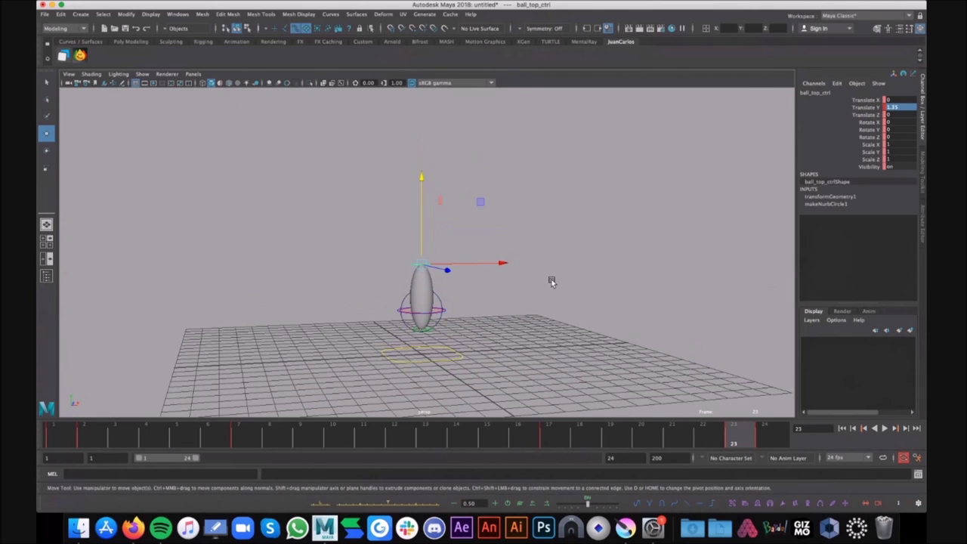
pyautogui.click(133, 527)
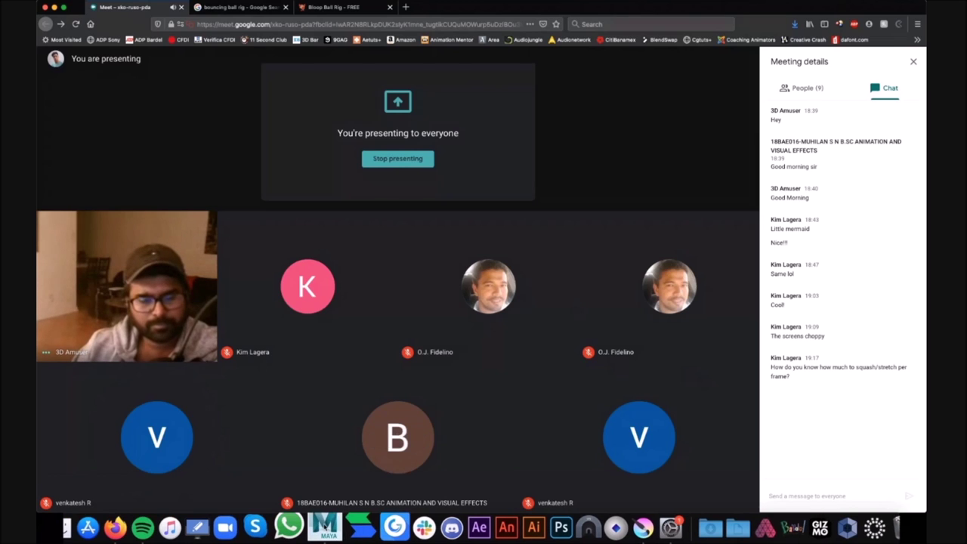
pyautogui.click(324, 527)
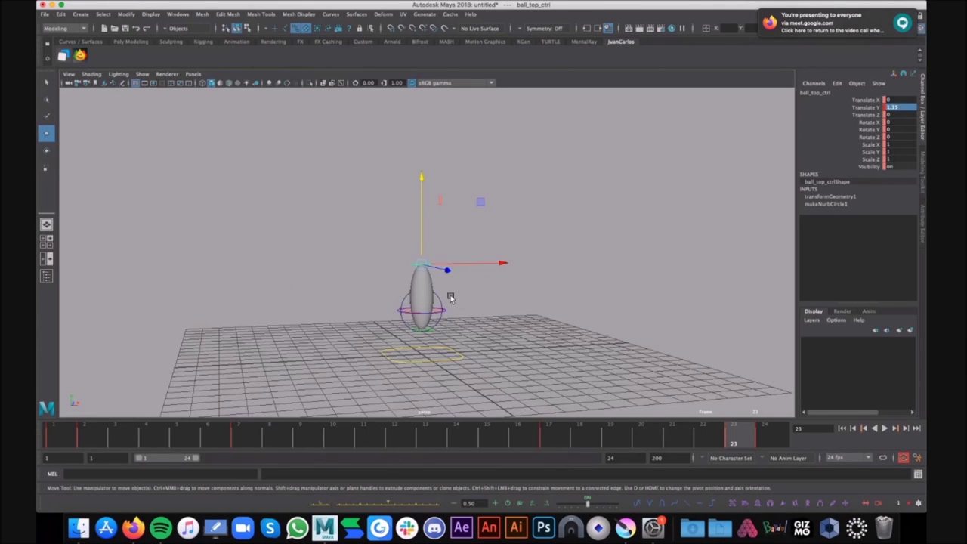
pyautogui.keyDown('alt'); pyautogui.moveTo(466, 266); pyautogui.dragTo(429, 277); pyautogui.keyUp('alt')
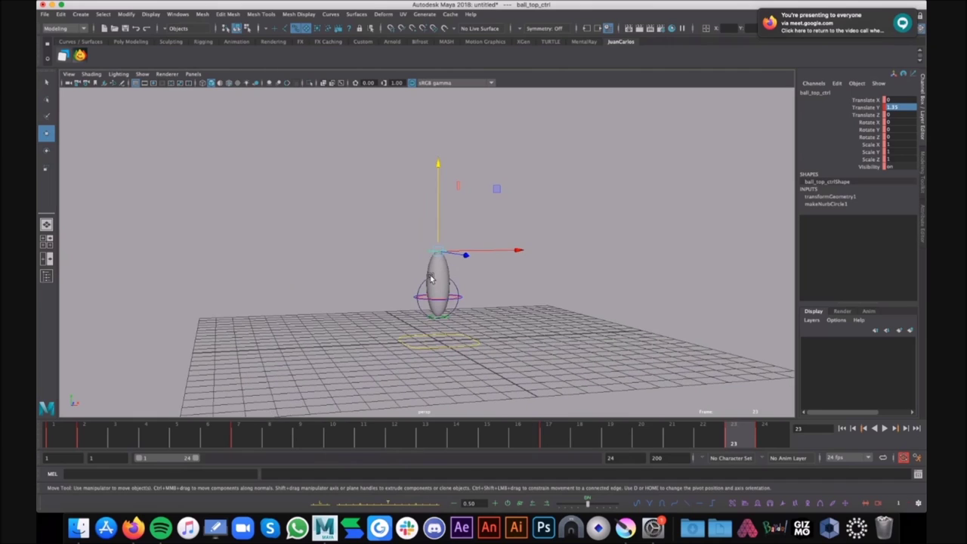
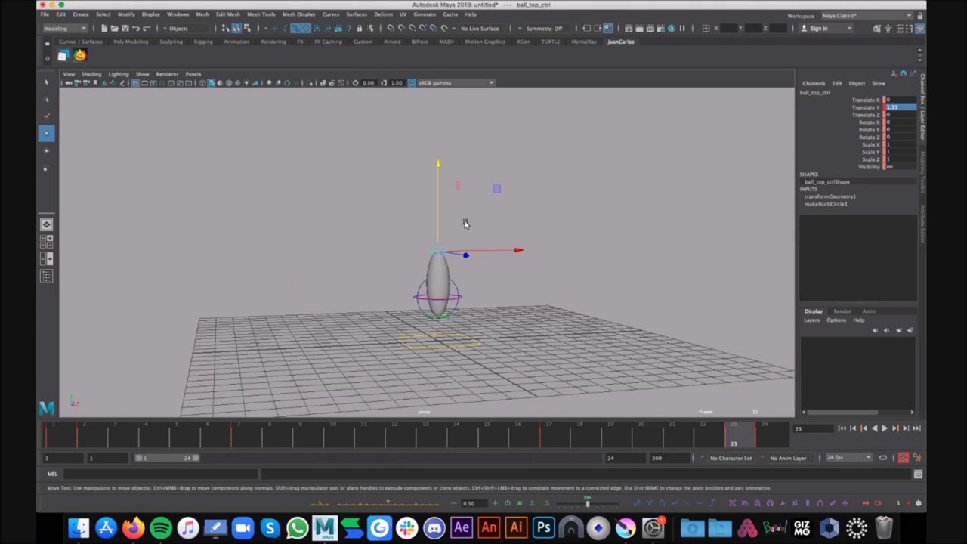
# Tumble around the ball rig, deselect ball_top_ctrl, and bring up the viewport Show menu
pyautogui.keyDown('alt'); pyautogui.moveTo(572, 201); pyautogui.dragTo(596, 210); pyautogui.keyUp('alt')
pyautogui.click(596, 211)
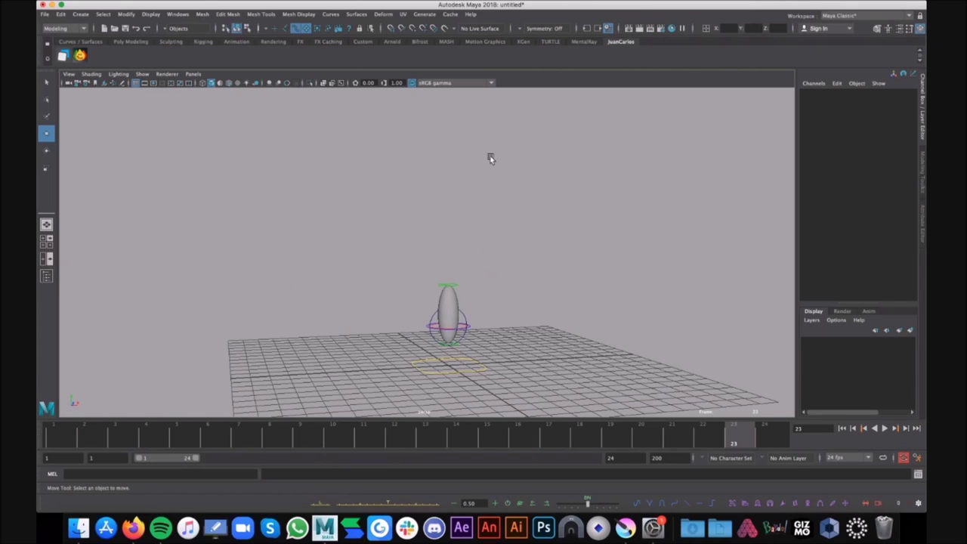
pyautogui.click(142, 73)
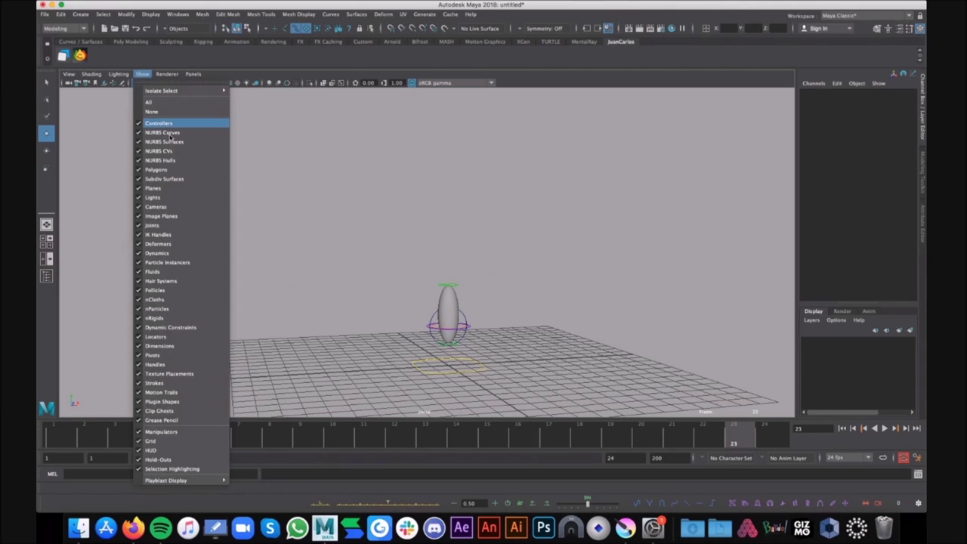
# Turn off Controllers/NURBS Curves display and reframe the view on the ball above the grid
pyautogui.click(200, 128)
pyautogui.moveTo(479, 219)
pyautogui.keyDown('alt'); pyautogui.mouseDown()
pyautogui.moveTo(488, 220)
pyautogui.moveTo(471, 221)
pyautogui.mouseUp(); pyautogui.keyUp('alt')
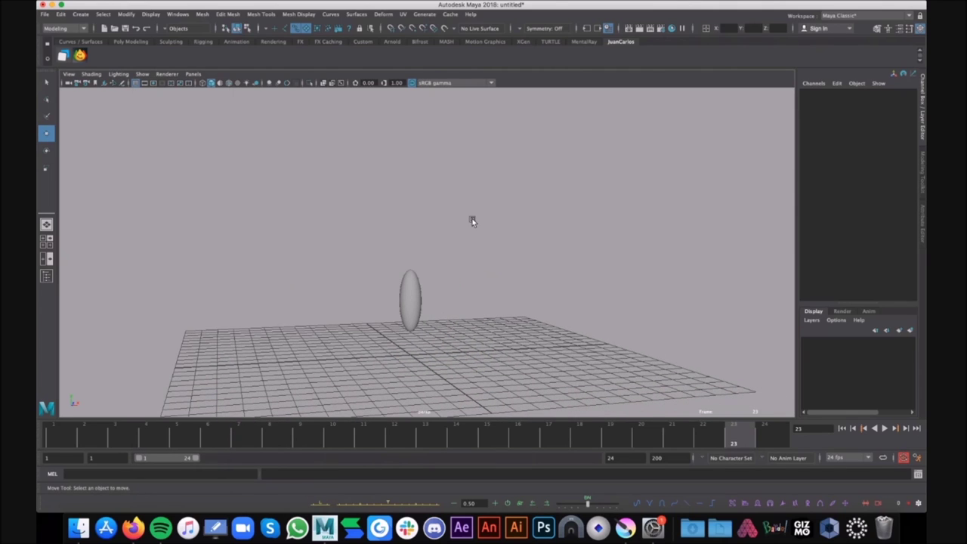
pyautogui.keyDown('alt'); pyautogui.moveTo(568, 239); pyautogui.dragTo(499, 213); pyautogui.keyUp('alt')
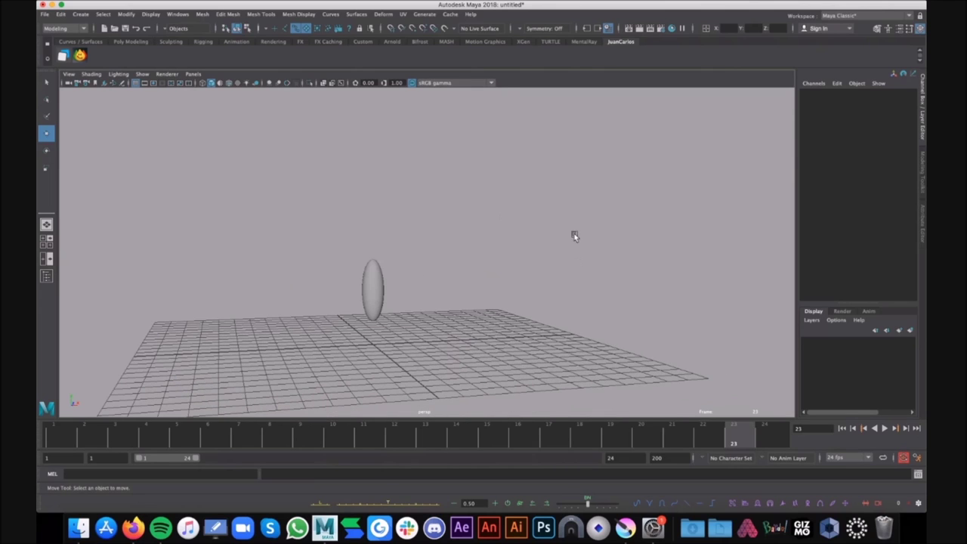
pyautogui.keyDown('alt'); pyautogui.moveTo(605, 253); pyautogui.dragTo(604, 253); pyautogui.keyUp('alt')
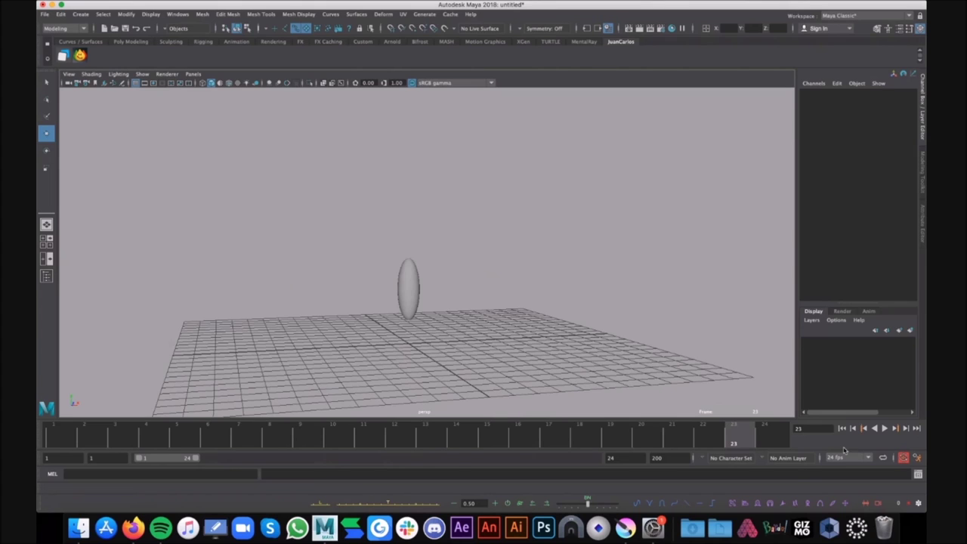
# Play the bounce while tumbling the view, then select the ball mesh to stop playback
pyautogui.click(879, 428)
pyautogui.keyDown('alt'); pyautogui.moveTo(500, 237); pyautogui.dragTo(661, 230); pyautogui.keyUp('alt')
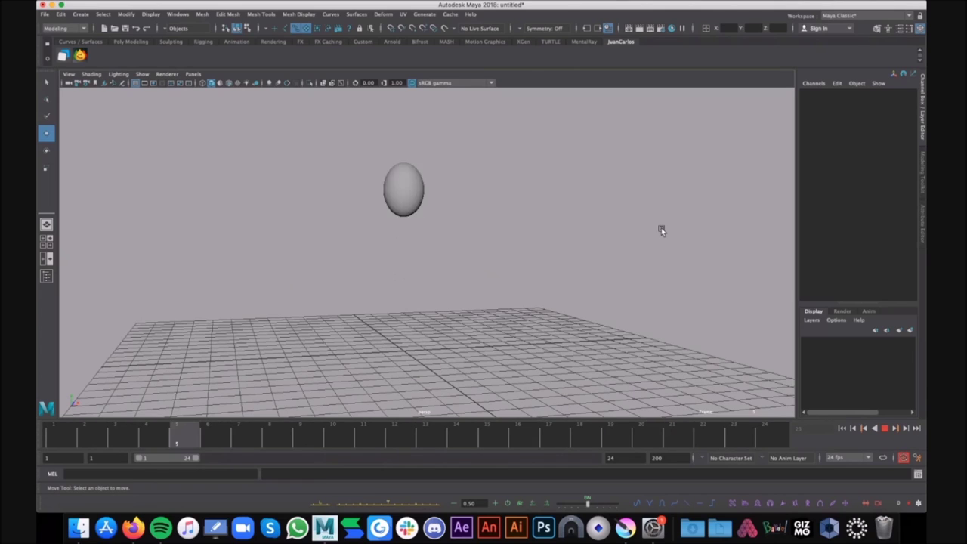
pyautogui.click(420, 165)
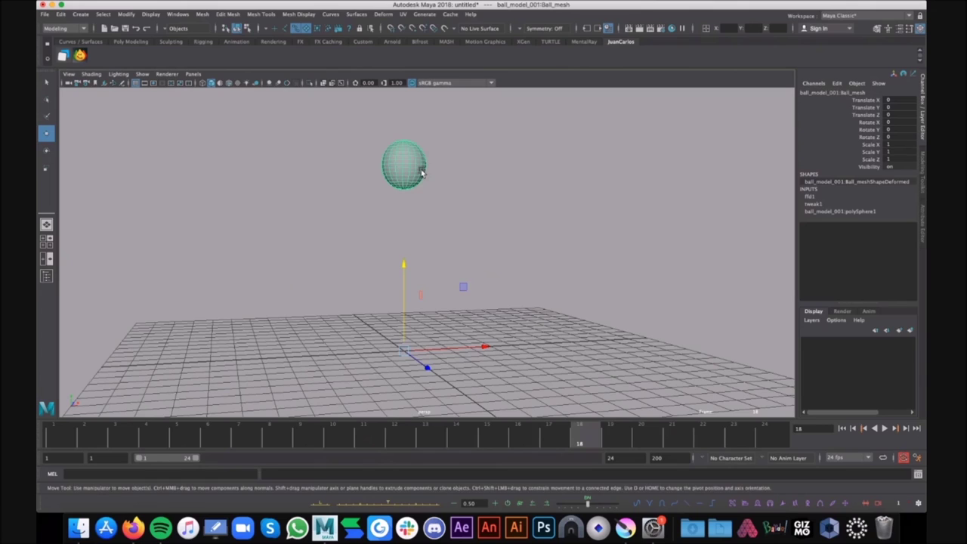
# Add ball_model_001:Ball_mesh as an onion-skin object, close OnionSkinRenderer, and play the animation
pyautogui.click(80, 56)
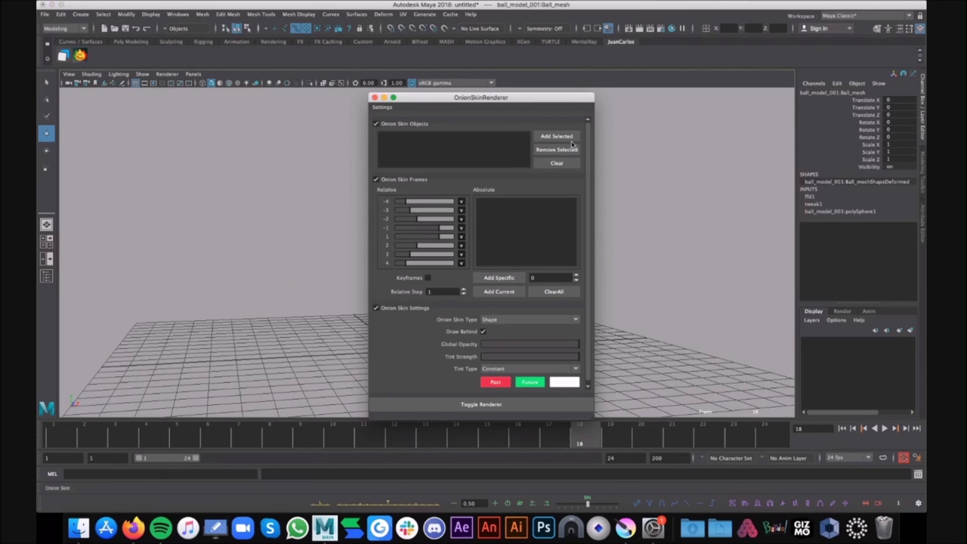
pyautogui.click(677, 114)
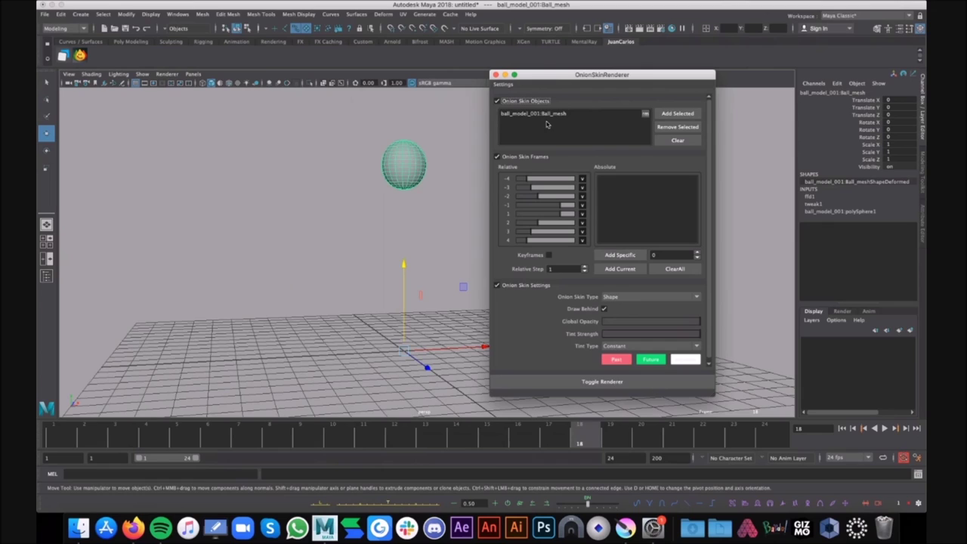
pyautogui.click(495, 74)
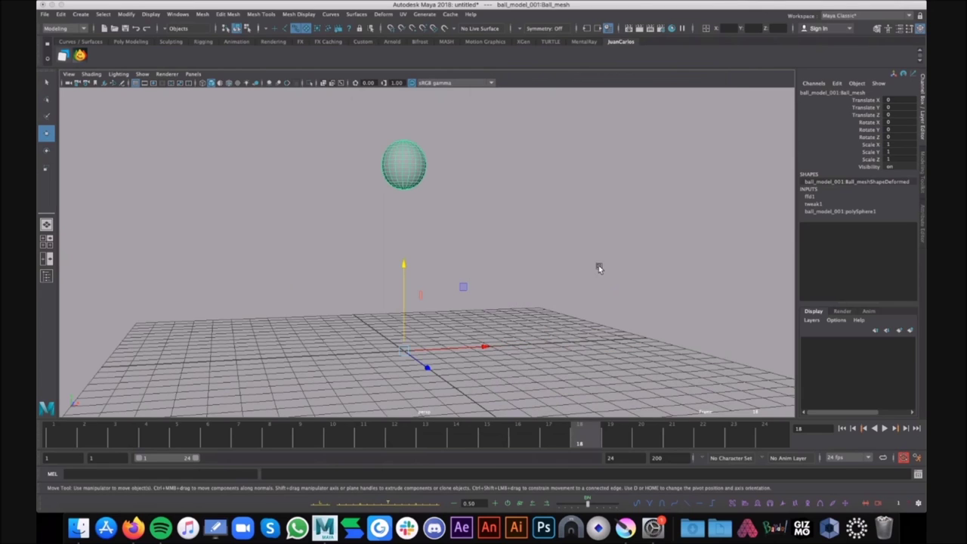
pyautogui.click(884, 428)
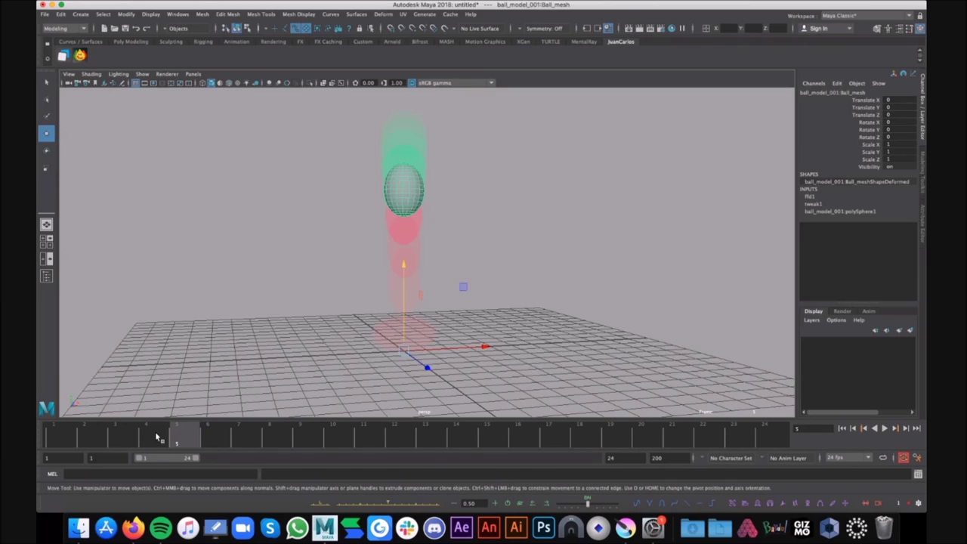
# Play the onion-skinned bounce to frame 20, then switch to the Firefox meeting window
pyautogui.hotkey('alt', 'v')
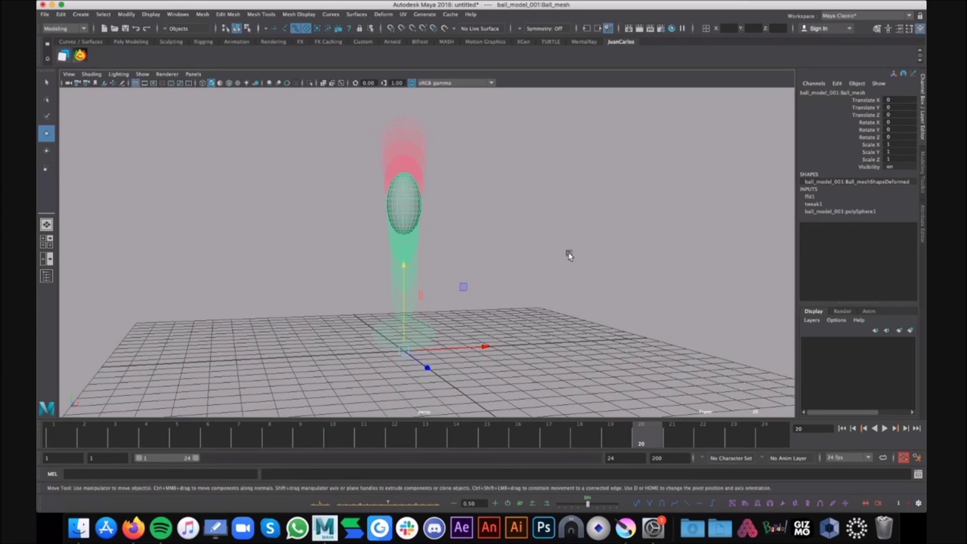
pyautogui.click(133, 527)
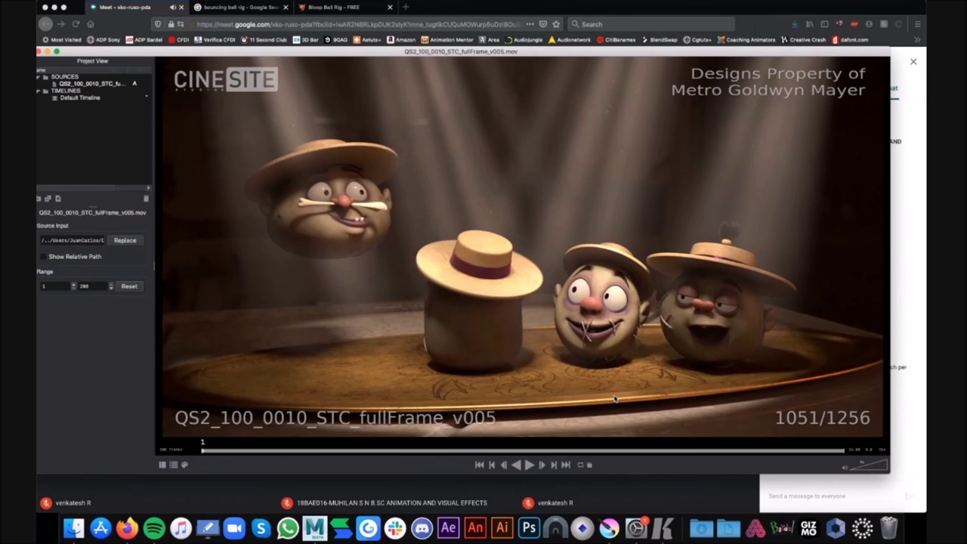
# Play the CINESITE clip QS2_100_0010_STC_fullFrame_v005.mov up to about frame 1063
pyautogui.press('space')
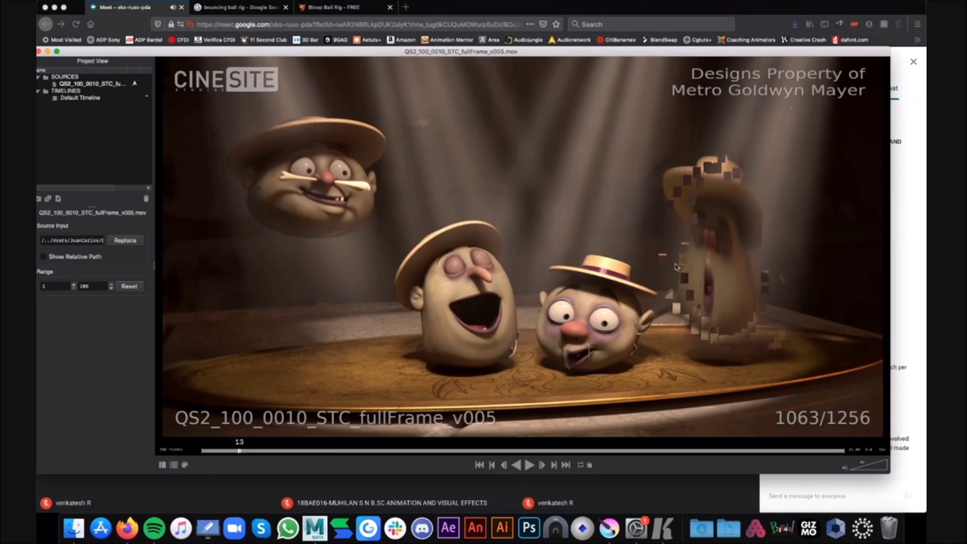
# Scrub and step the clip between frames 1058 and 1063, then return to the Meet call
pyautogui.moveTo(721, 268); pyautogui.dragTo(709, 272)
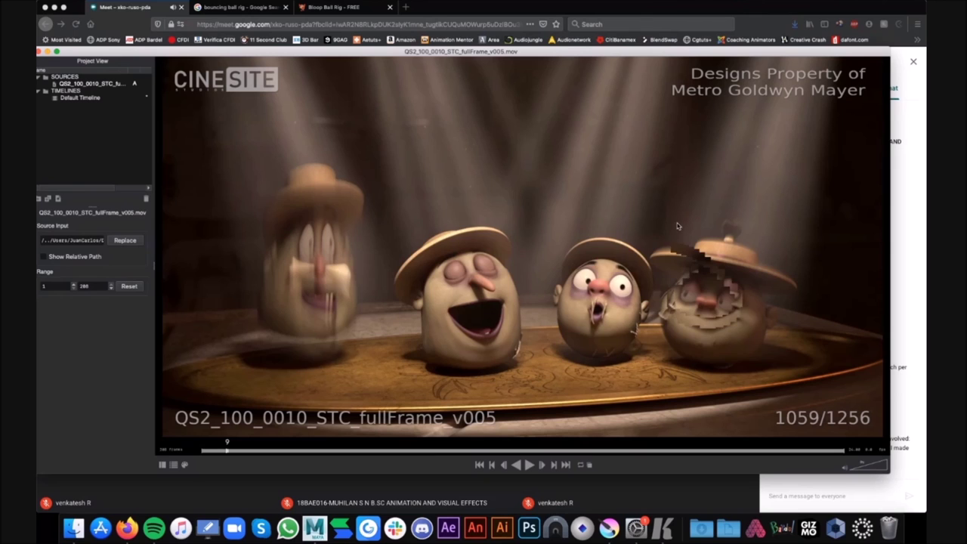
pyautogui.moveTo(681, 226)
pyautogui.mouseDown()
pyautogui.moveTo(660, 229)
pyautogui.moveTo(734, 306)
pyautogui.mouseUp()
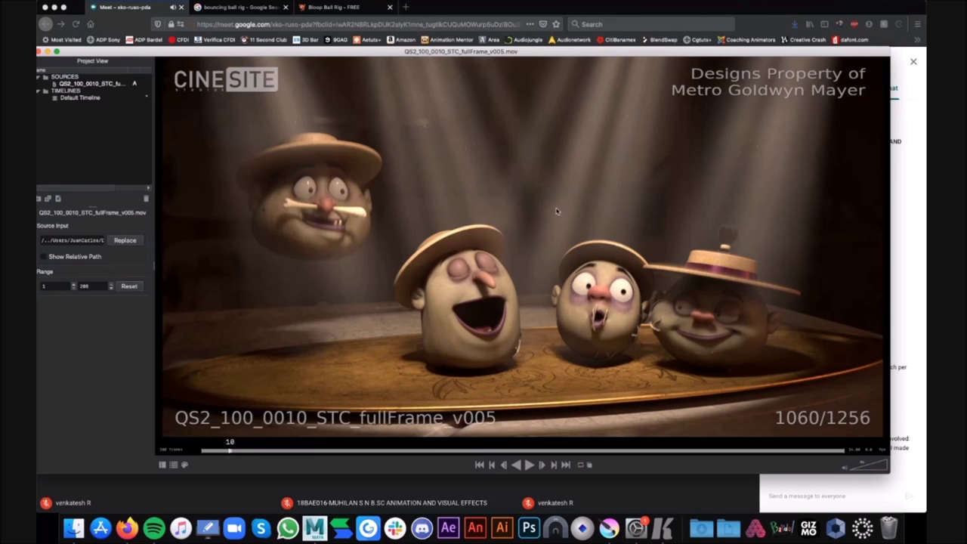
pyautogui.moveTo(551, 210); pyautogui.dragTo(556, 210)
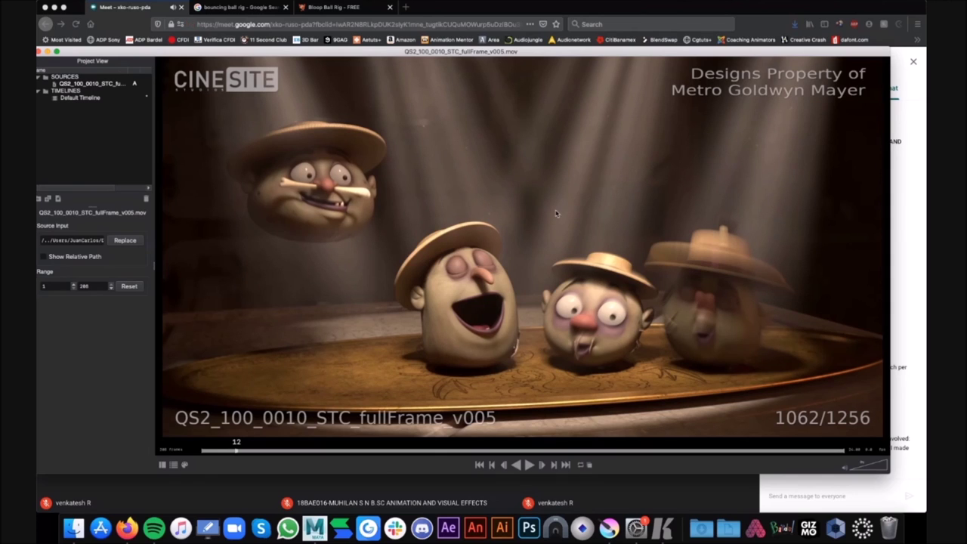
pyautogui.press('Right')
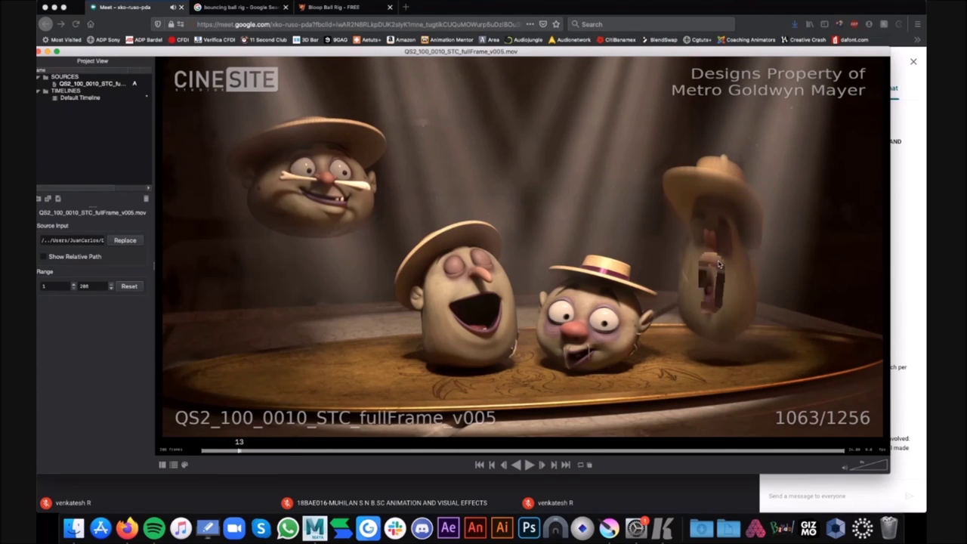
pyautogui.press('Left')
pyautogui.press('Left')
pyautogui.press('Left')
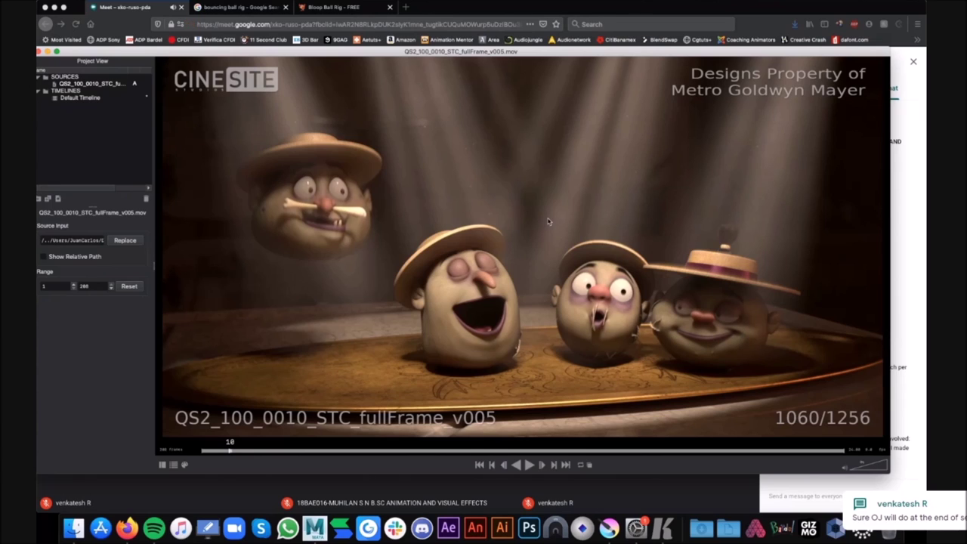
pyautogui.press('Right')
pyautogui.press('Right')
pyautogui.press('Right')
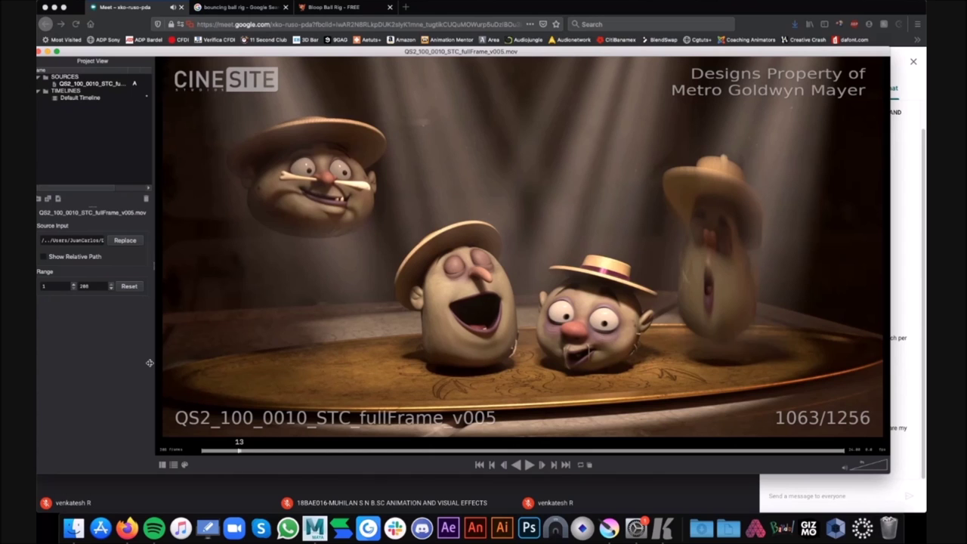
pyautogui.click(205, 495)
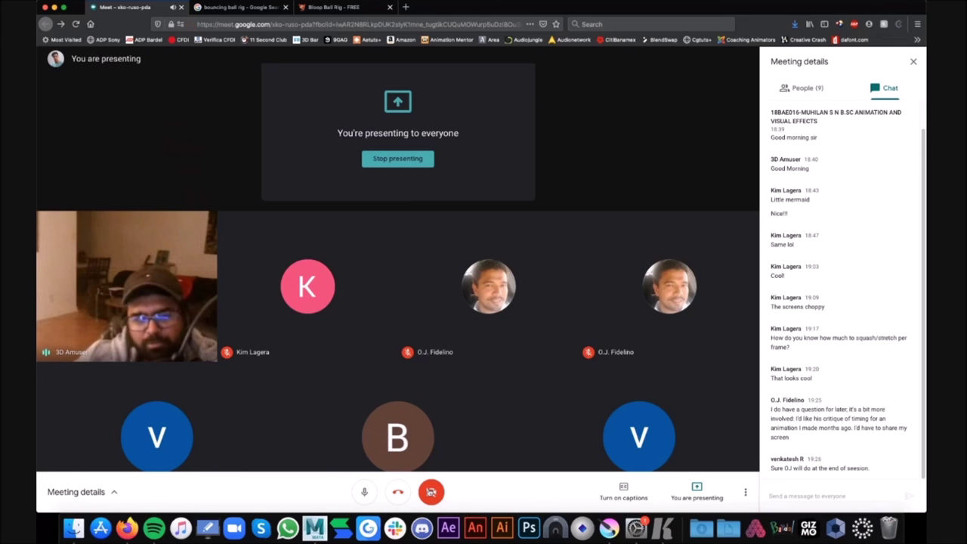
# Switch the Meet webcam back on, then bring the Keyframe Pro clip to the front
pyautogui.click(431, 491)
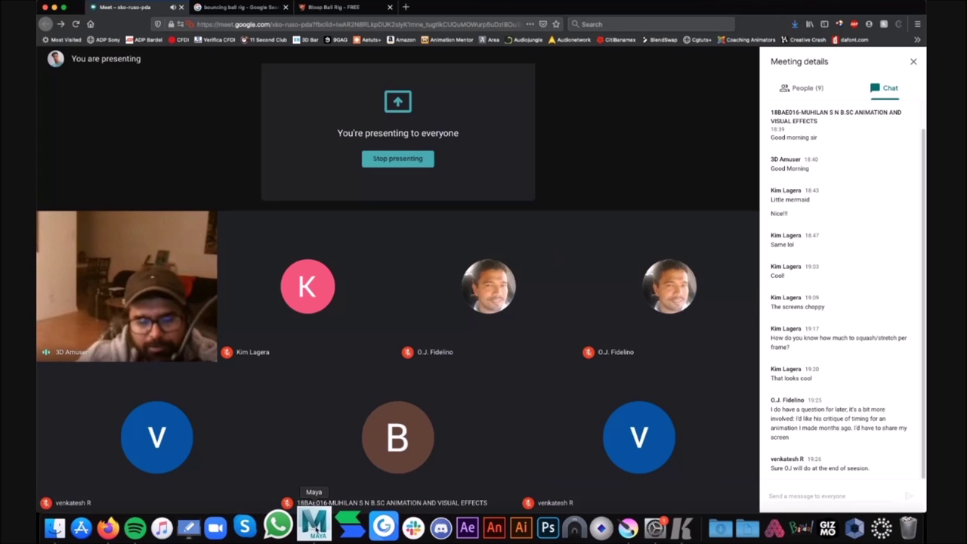
pyautogui.click(668, 529)
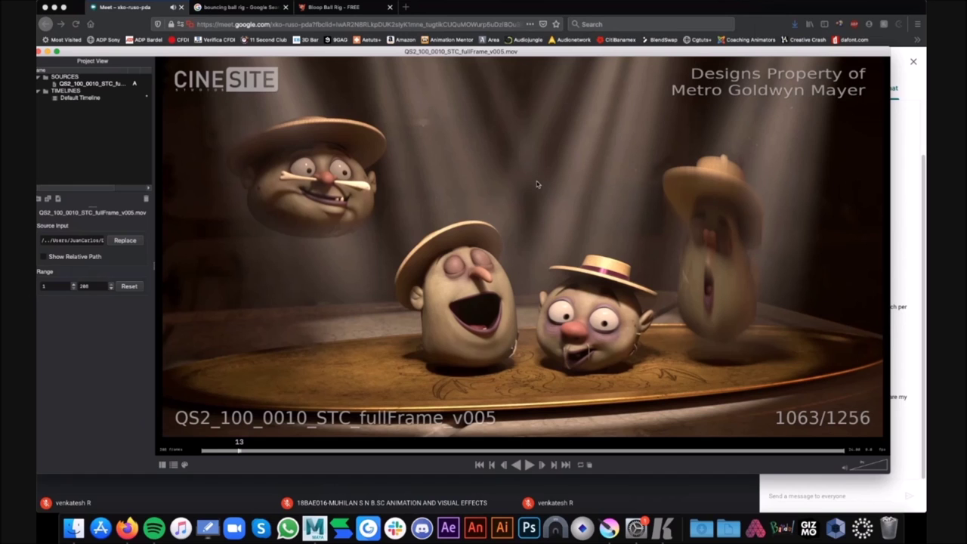
# Step and scrub the clip frame by frame around frames 1060–1062, then start it playing
pyautogui.press('Left')
pyautogui.press('Left')
pyautogui.press('Left')
pyautogui.press('Left')
pyautogui.press('Right')
pyautogui.press('Right')
pyautogui.press('Right')
pyautogui.press('Right')
pyautogui.press('Right')
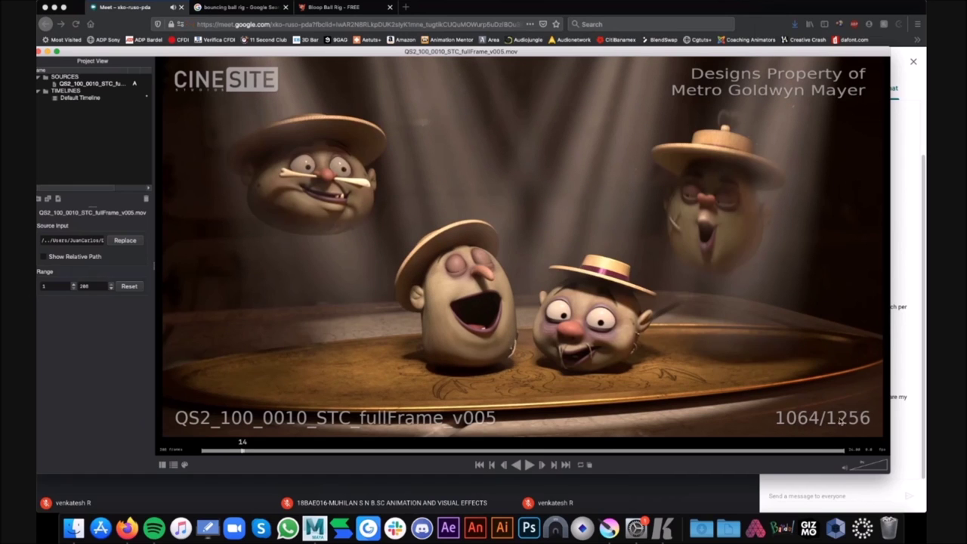
pyautogui.press('Right')
pyautogui.press('Right')
pyautogui.press('Right')
pyautogui.press('Left')
pyautogui.press('Left')
pyautogui.press('Left')
pyautogui.press('Left')
pyautogui.press('Left')
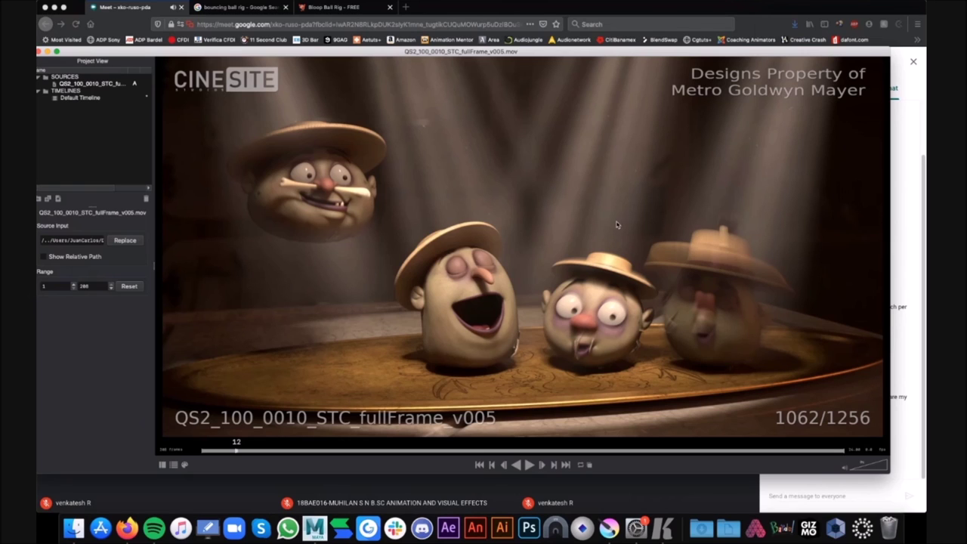
pyautogui.moveTo(334, 244)
pyautogui.mouseDown()
pyautogui.moveTo(302, 244)
pyautogui.moveTo(438, 254)
pyautogui.mouseUp()
pyautogui.press('space')
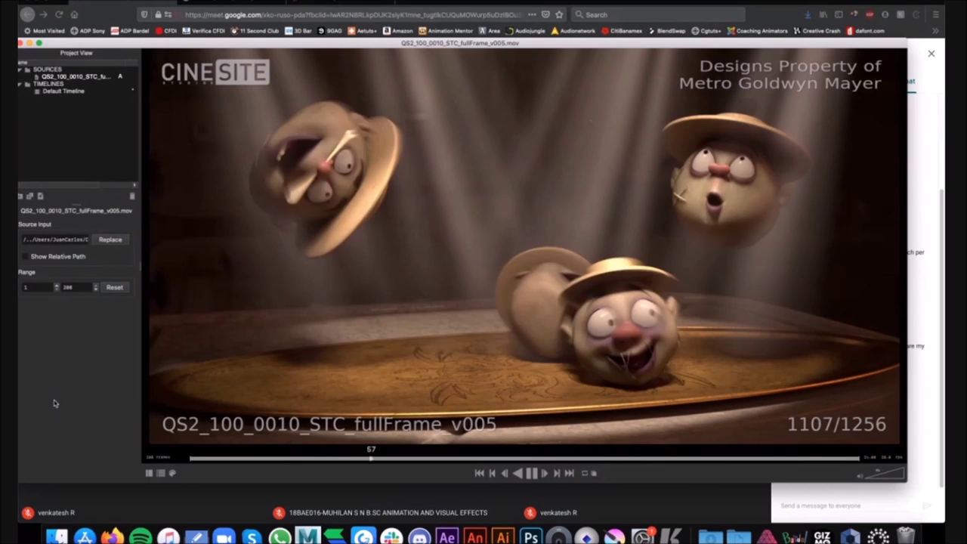
# Pause, step through frames about 1087 to 1119, then resume playback with the volume raised
pyautogui.press('space')
pyautogui.press('Left')
pyautogui.press('Left')
pyautogui.press('Left')
pyautogui.press('Left')
pyautogui.press('Left')
pyautogui.press('Left')
pyautogui.press('Left')
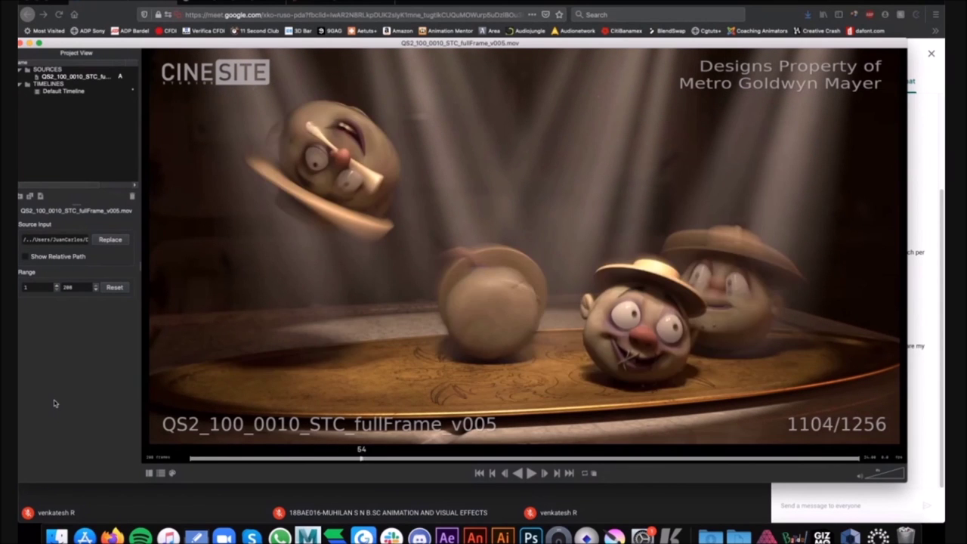
pyautogui.press('Left')
pyautogui.press('Left')
pyautogui.press('Left')
pyautogui.press('Left')
pyautogui.press('Left')
pyautogui.press('Left')
pyautogui.press('Left')
pyautogui.press('Left')
pyautogui.press('Left')
pyautogui.press('Left')
pyautogui.press('Left')
pyautogui.press('Left')
pyautogui.press('Left')
pyautogui.press('Left')
pyautogui.press('Left')
pyautogui.press('Left')
pyautogui.press('Left')
pyautogui.press('Right')
pyautogui.press('Right')
pyautogui.press('Right')
pyautogui.press('Right')
pyautogui.press('Right')
pyautogui.press('Right')
pyautogui.press('Right')
pyautogui.press('Right')
pyautogui.press('Right')
pyautogui.press('Right')
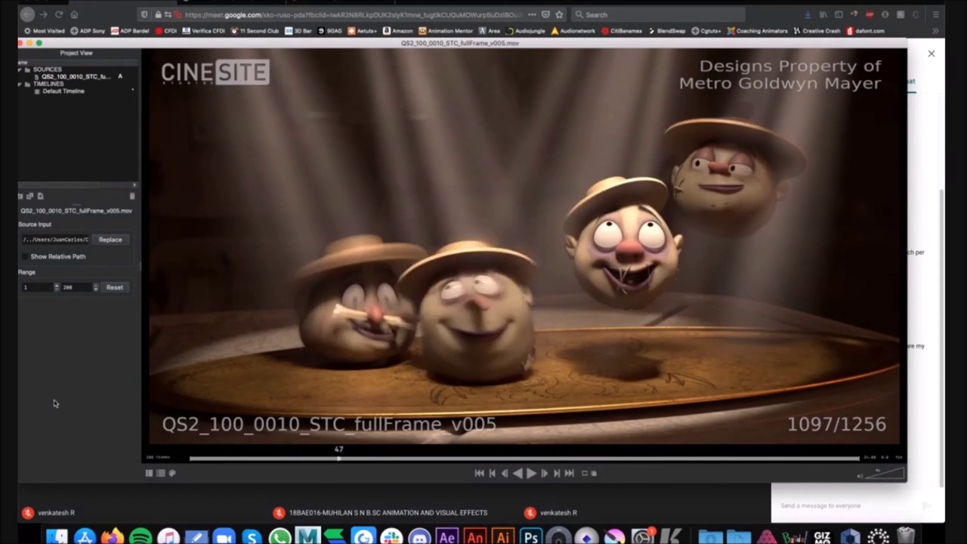
pyautogui.press('Right')
pyautogui.press('Right')
pyautogui.press('Right')
pyautogui.press('Right')
pyautogui.press('Right')
pyautogui.press('Right')
pyautogui.press('Right')
pyautogui.press('Right')
pyautogui.press('Right')
pyautogui.press('Right')
pyautogui.press('Right')
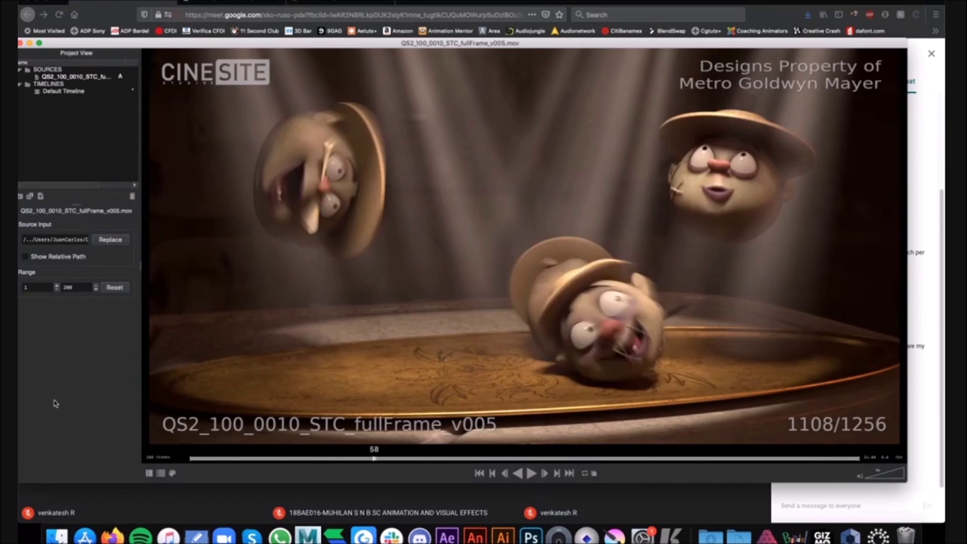
pyautogui.press('Right')
pyautogui.press('Right')
pyautogui.press('Right')
pyautogui.press('Right')
pyautogui.press('Right')
pyautogui.press('Right')
pyautogui.press('Right')
pyautogui.press('Right')
pyautogui.press('Right')
pyautogui.press('Right')
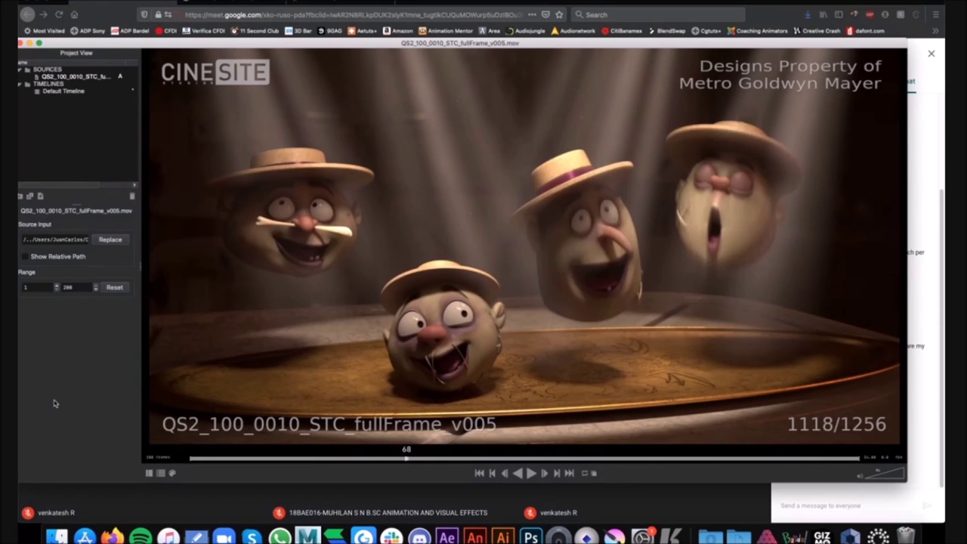
pyautogui.press('Right')
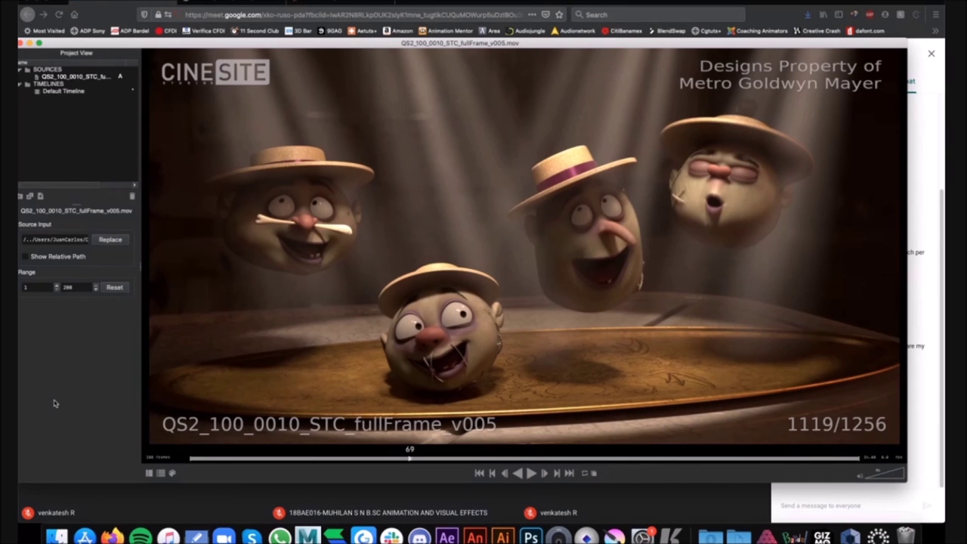
pyautogui.press('space')
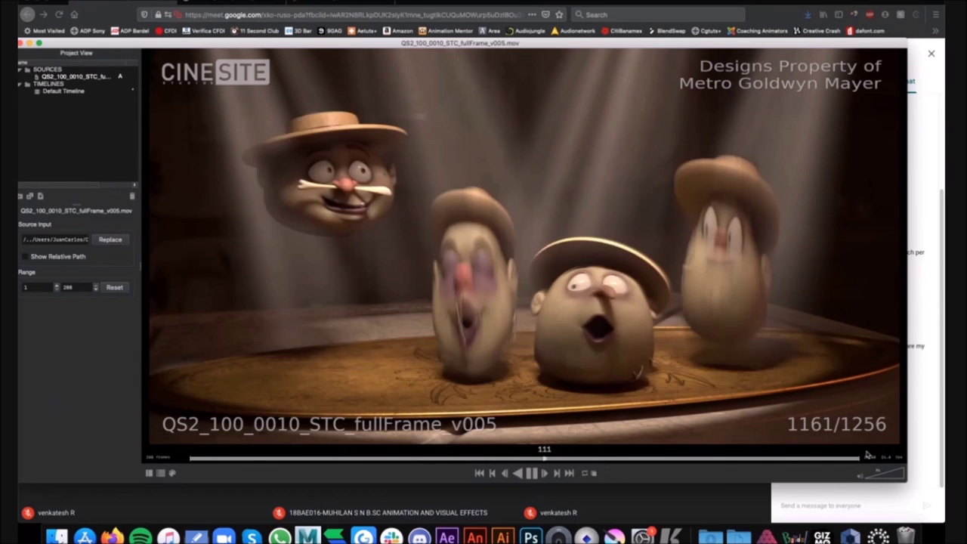
pyautogui.moveTo(886, 478); pyautogui.dragTo(901, 476)
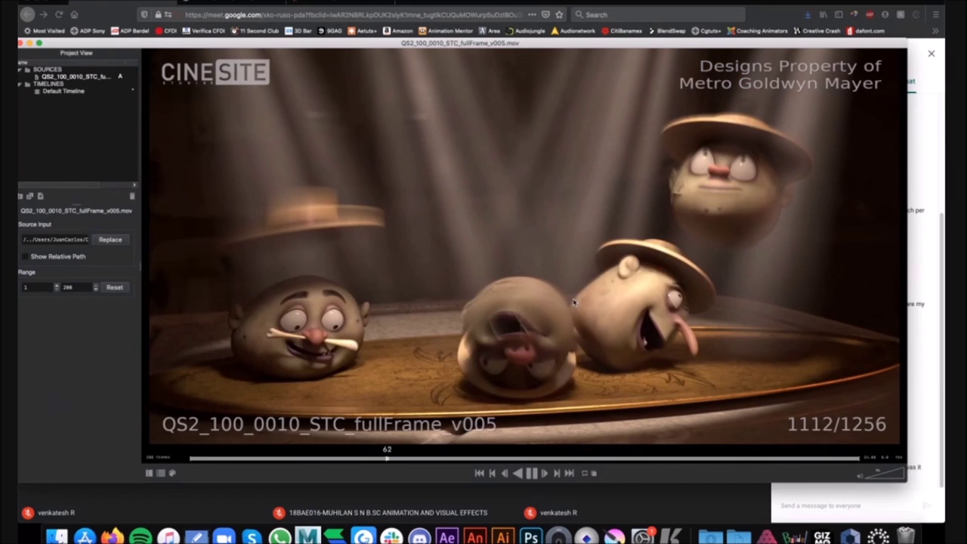
# Scrub the Cinesite clip back and forth between roughly frames 1092 and 1118
pyautogui.moveTo(549, 200); pyautogui.dragTo(320, 214)
pyautogui.moveTo(460, 233); pyautogui.dragTo(511, 226)
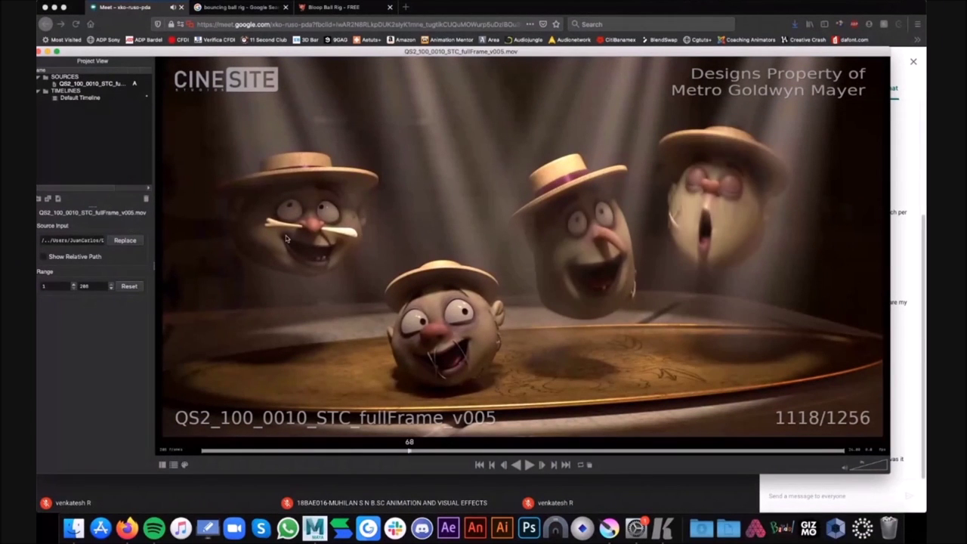
pyautogui.moveTo(286, 239); pyautogui.dragTo(166, 250)
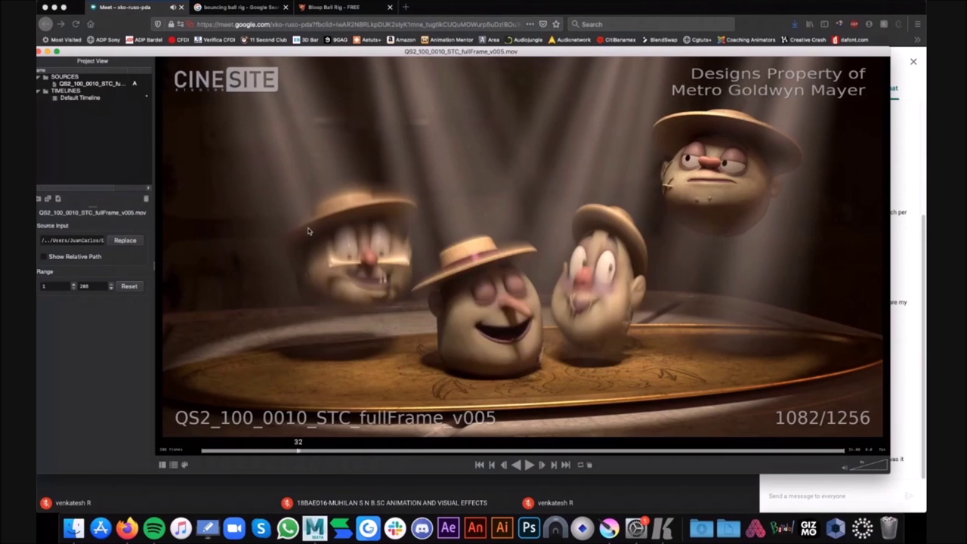
pyautogui.moveTo(414, 228); pyautogui.dragTo(563, 247)
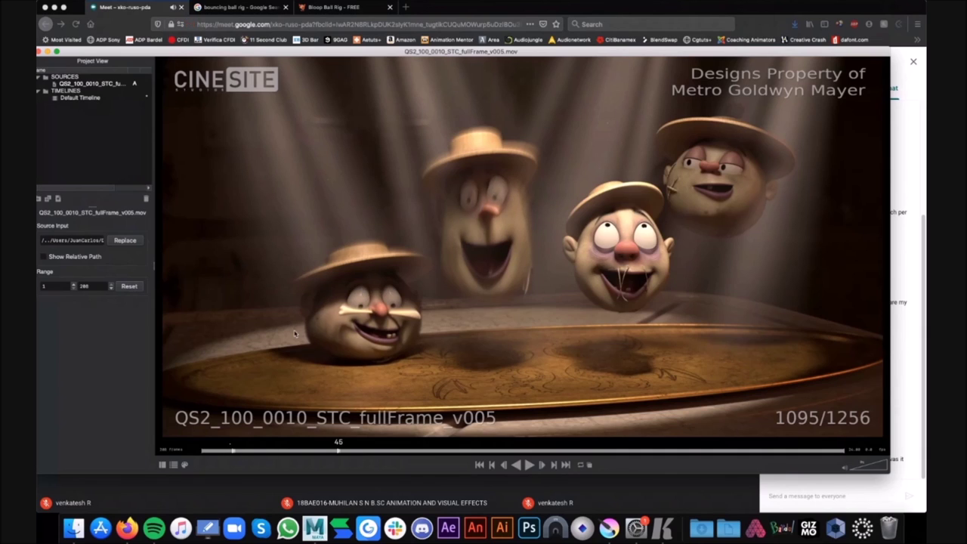
# Replay the clip from frame 1061, then step back to frame 1119 showing four floating heads
pyautogui.moveTo(301, 288); pyautogui.dragTo(300, 287)
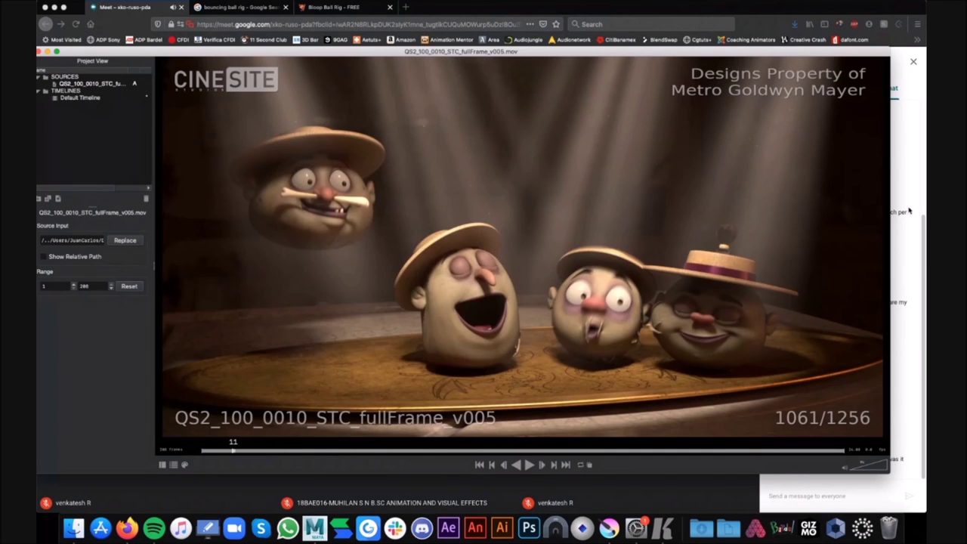
pyautogui.press('space')
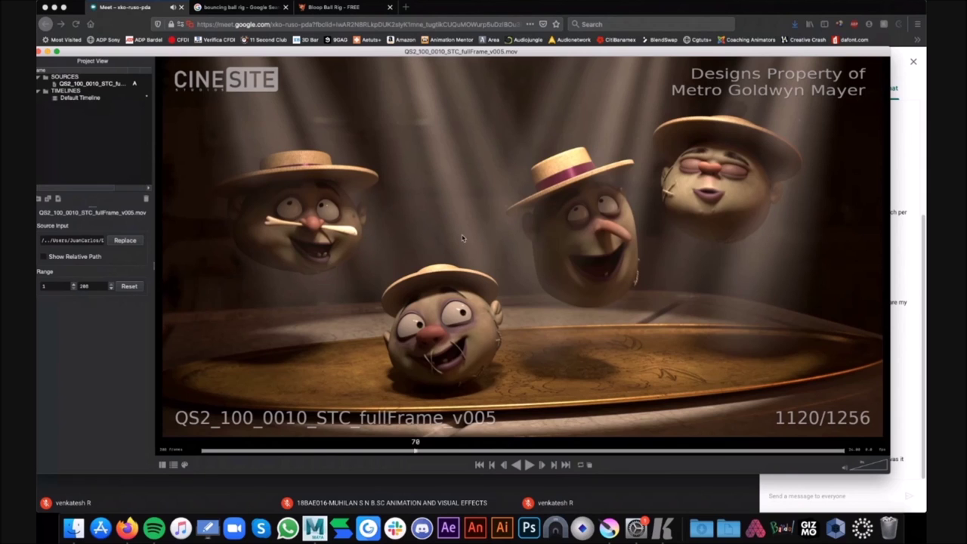
pyautogui.press('Left')
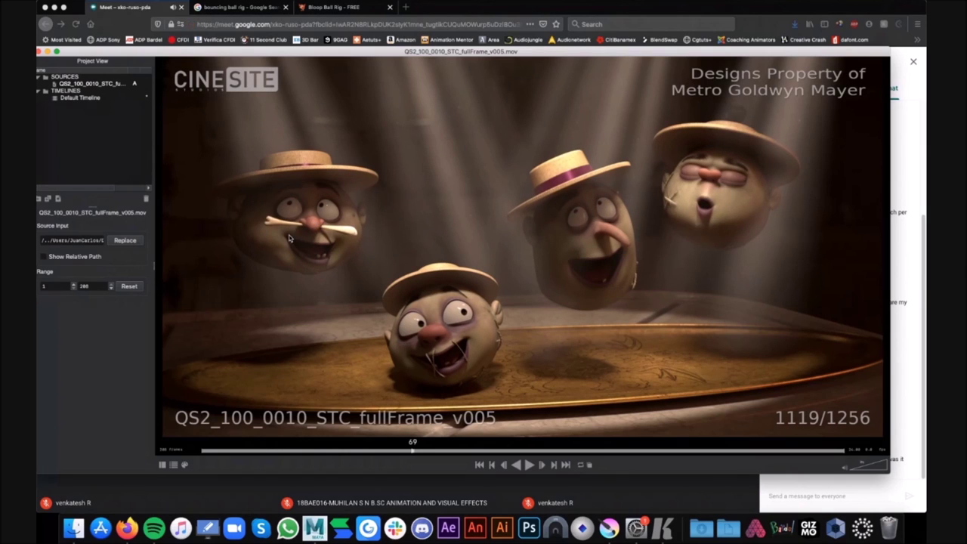
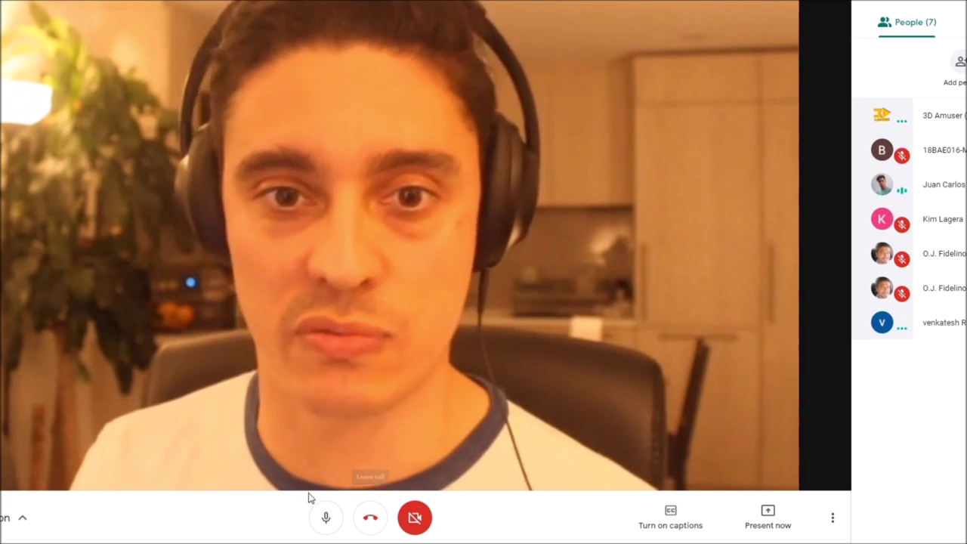
# Mute the microphone and bring up the in-call chat panel
pyautogui.click(323, 519)
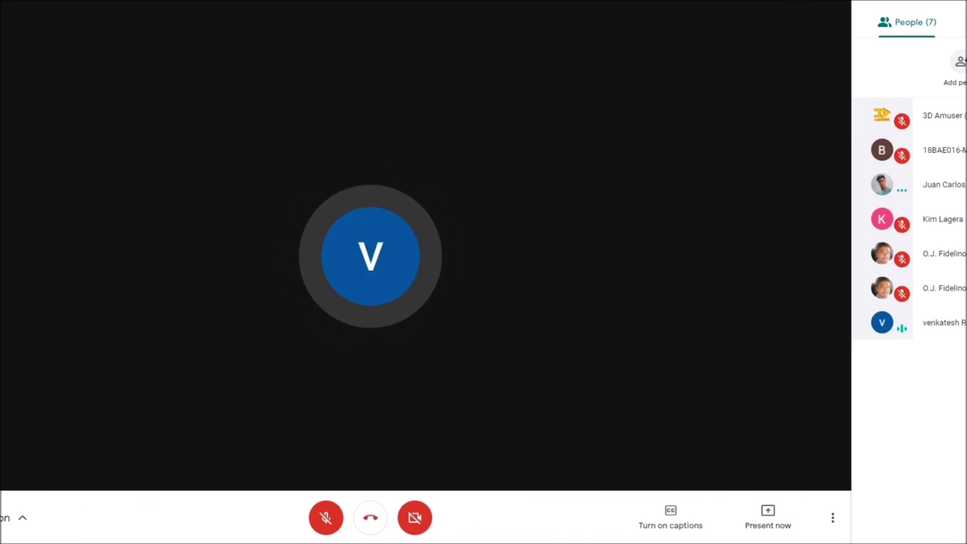
pyautogui.hotkey('ctrl', 'alt', 'c')
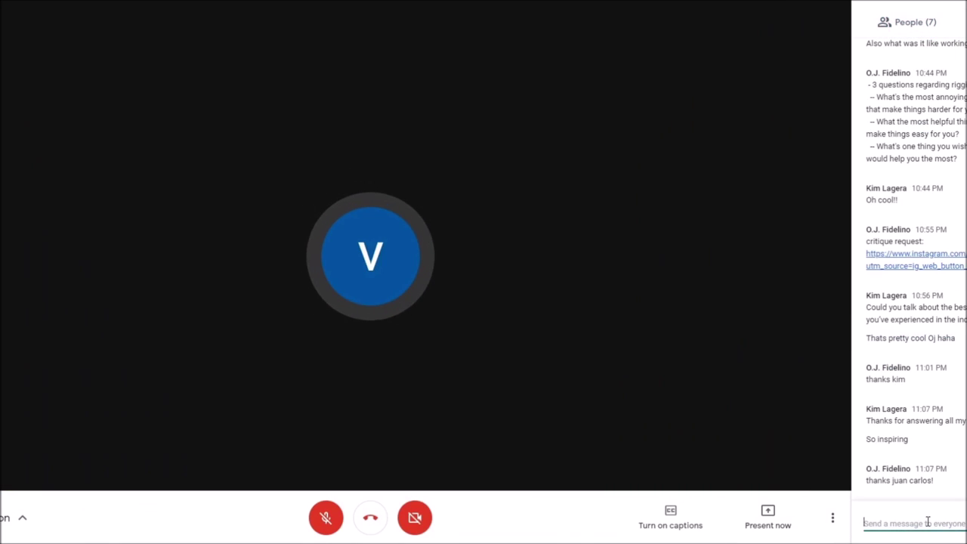
# Review the earlier chat messages and start typing a reply addressed to two participants
pyautogui.write('oj, Kim and')
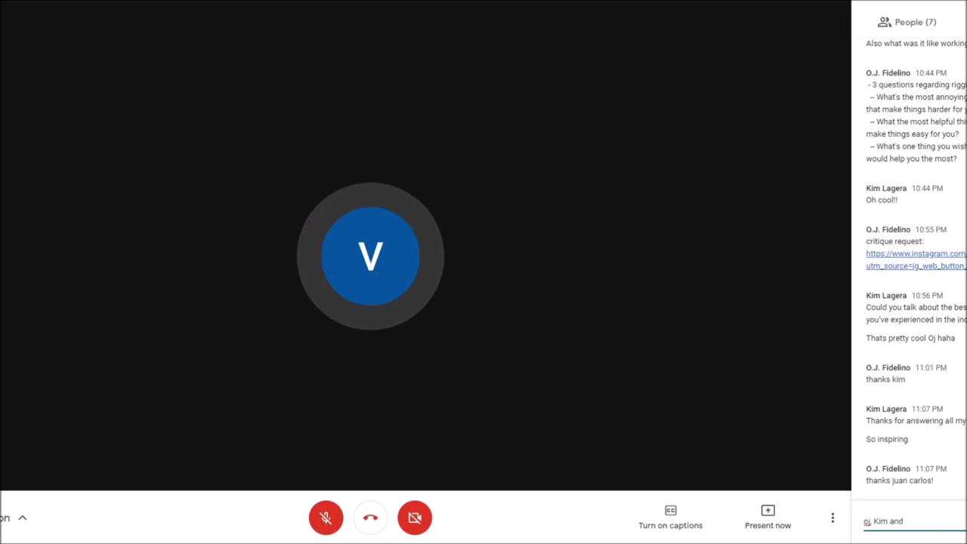
pyautogui.scroll(6, 914, 189)
pyautogui.scroll(8, 923, 188)
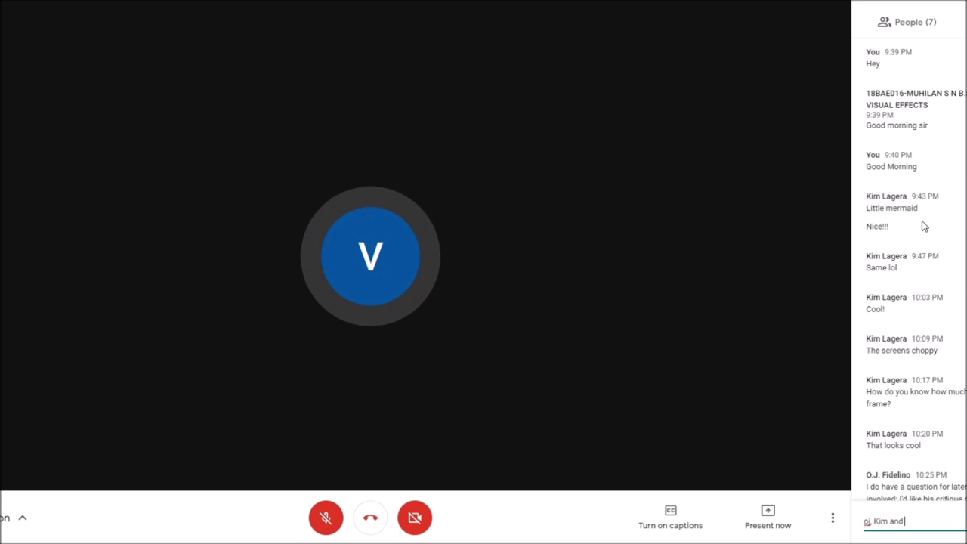
pyautogui.scroll(-18, 923, 225)
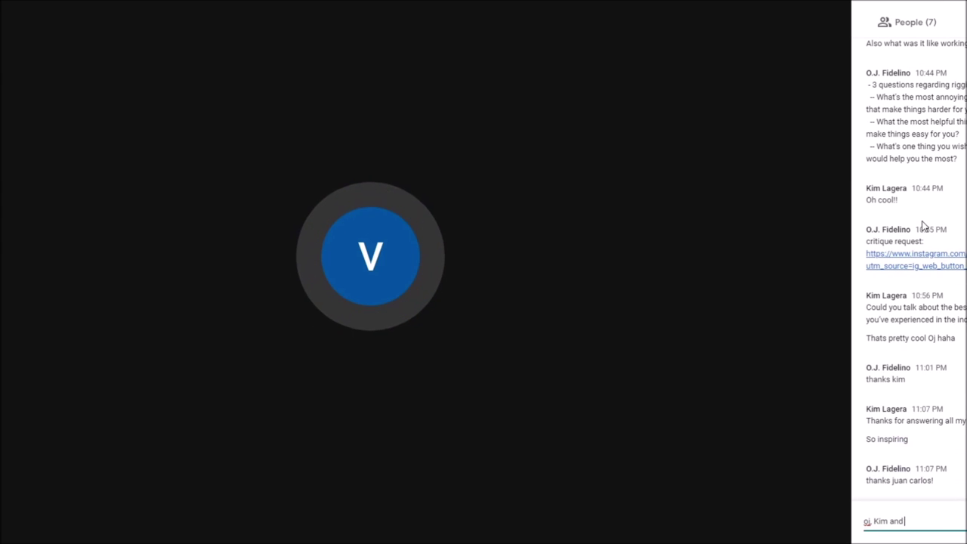
pyautogui.write('mu')
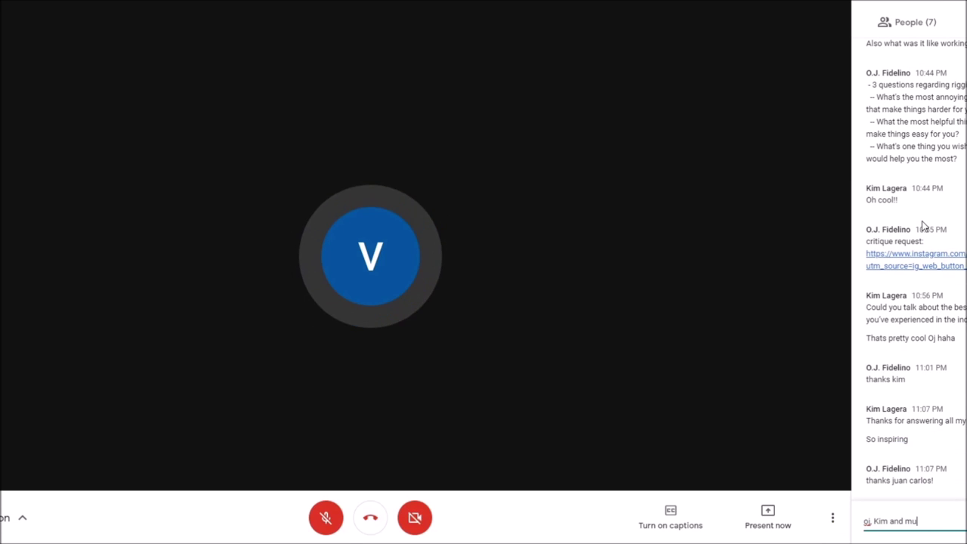